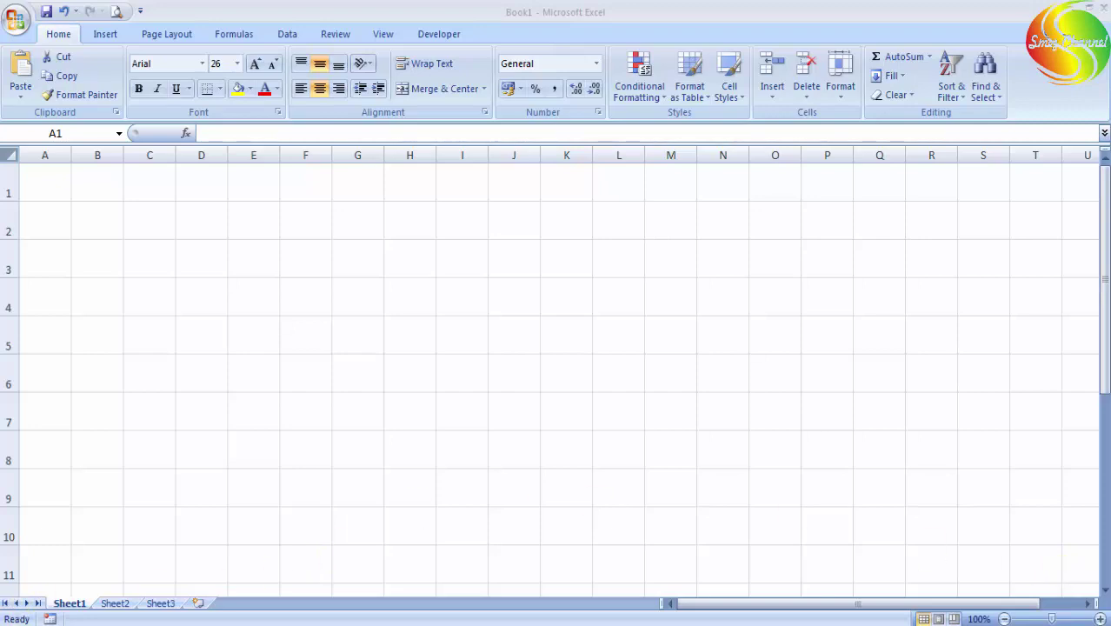
Open Paint and maximize its window over the empty workbook
key(super)
click(81, 389)
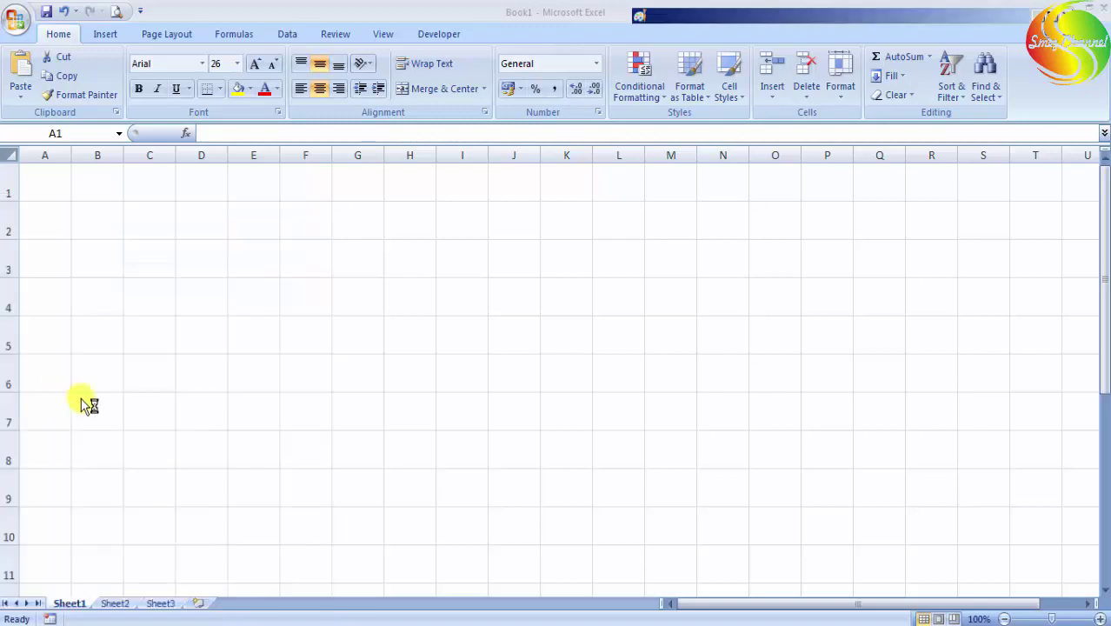
mouse_move(1005, 19)
mouse_down()
mouse_move(937, 26)
mouse_move(868, 12)
mouse_up()
click(906, 11)
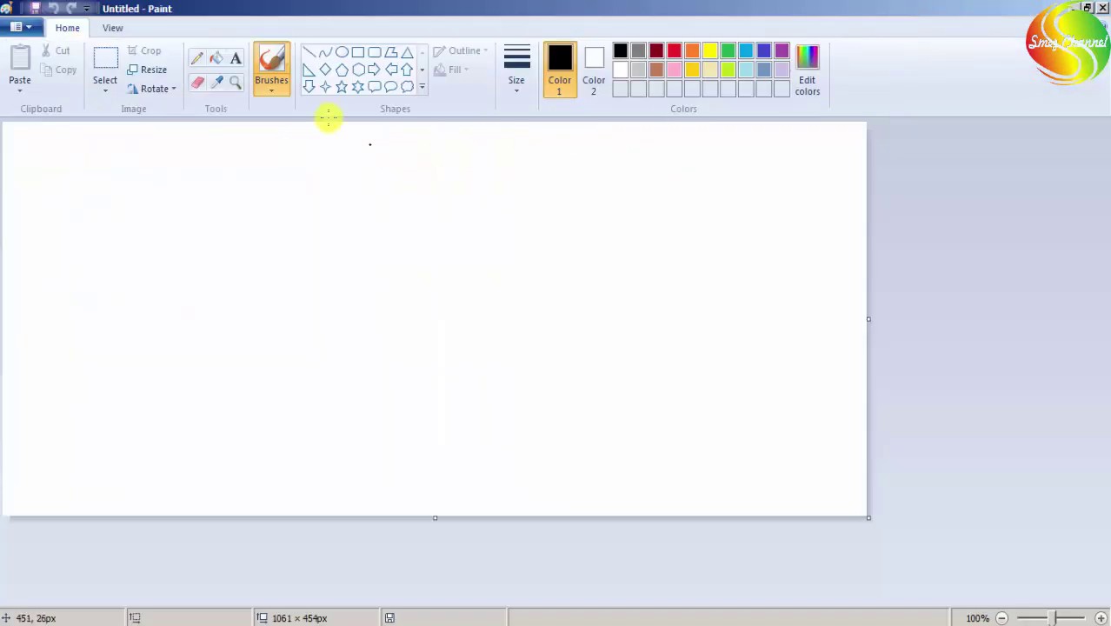
Draw a black circle of about 135 × 142 px and brush in a horizontal radius line labelled 28 cm
click(342, 52)
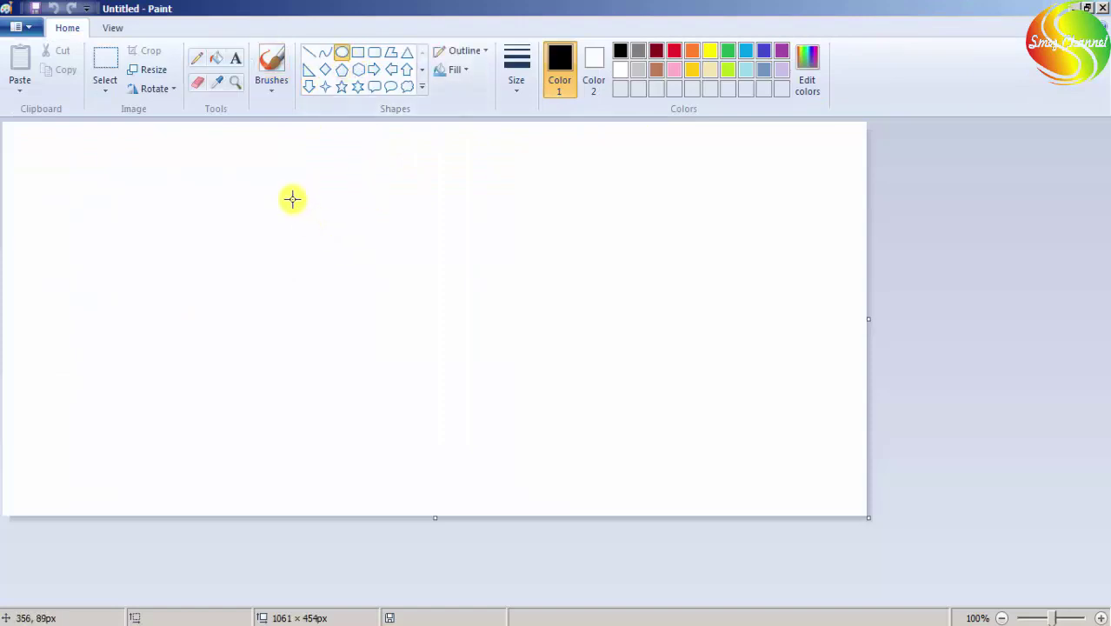
drag(292, 199, 403, 322)
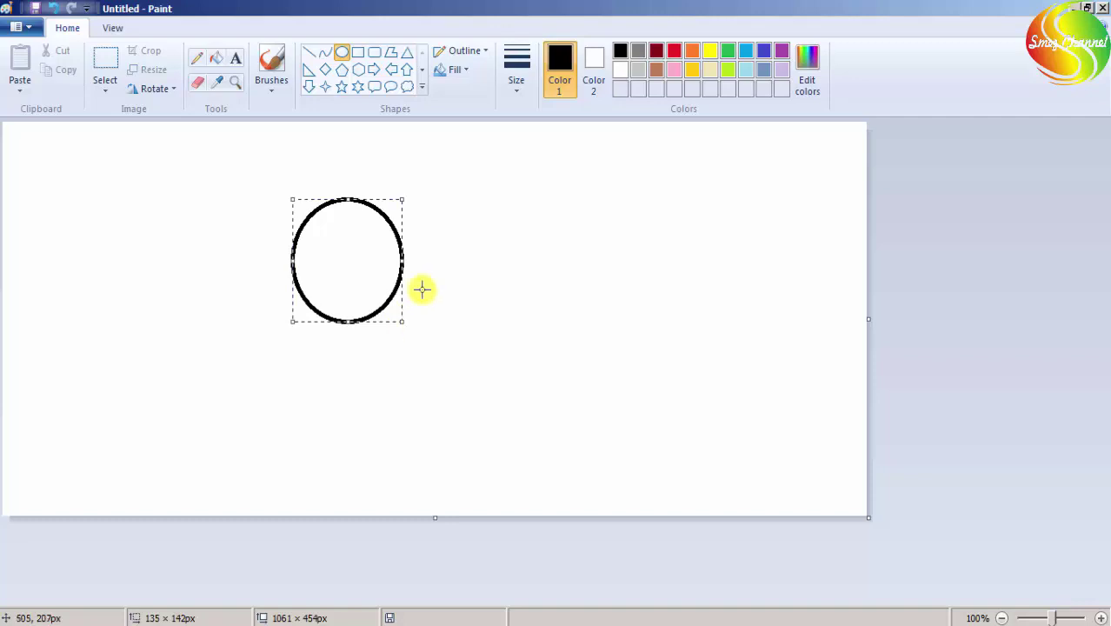
click(269, 67)
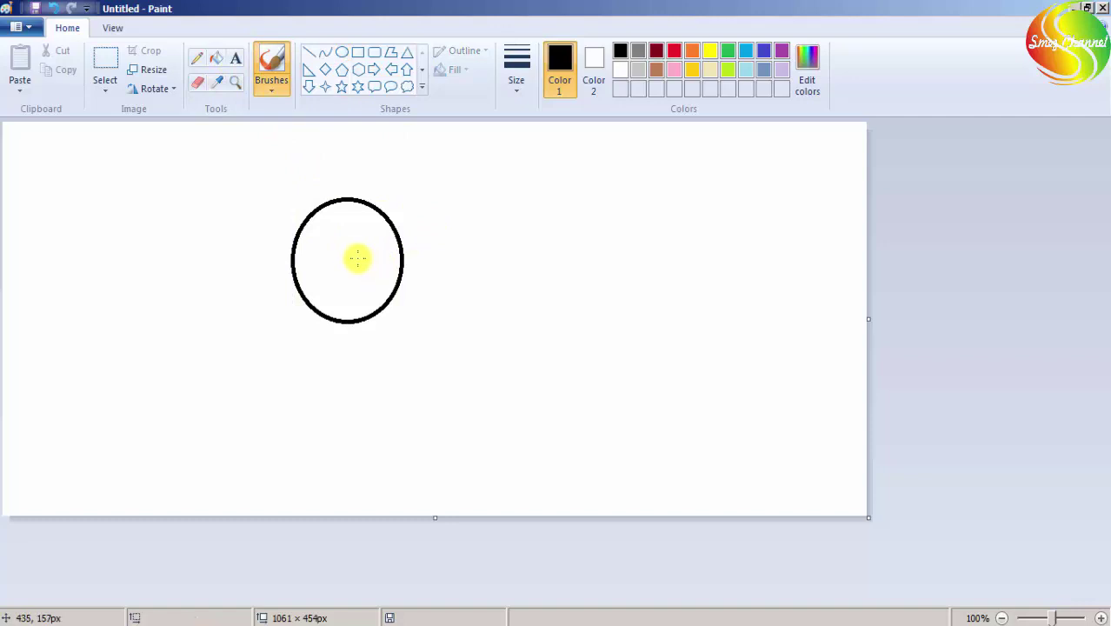
drag(358, 257, 394, 258)
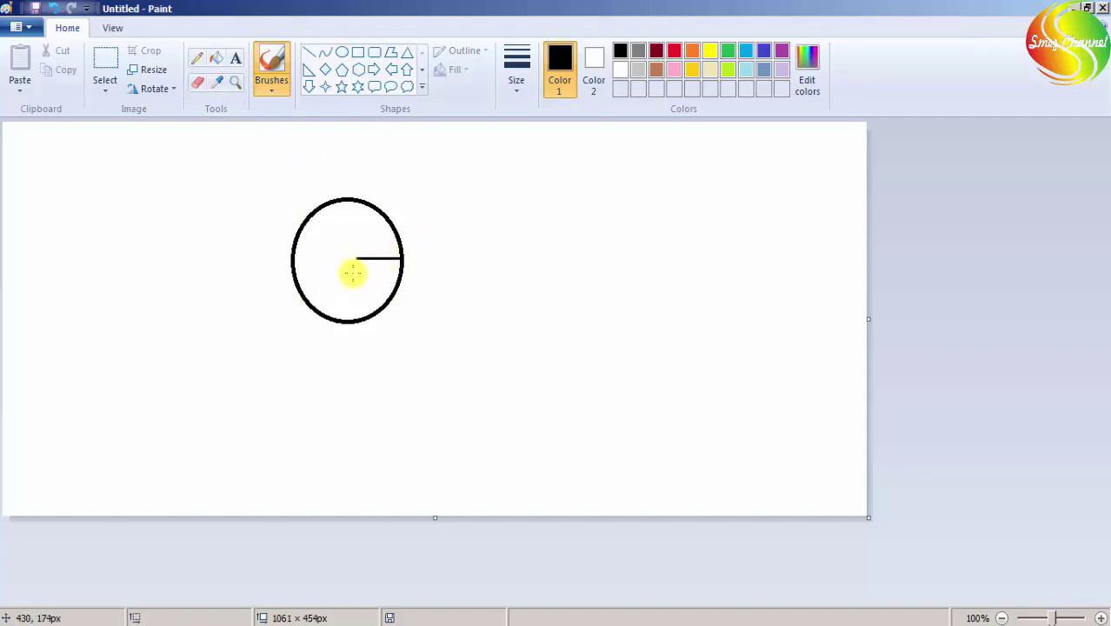
drag(351, 271, 401, 277)
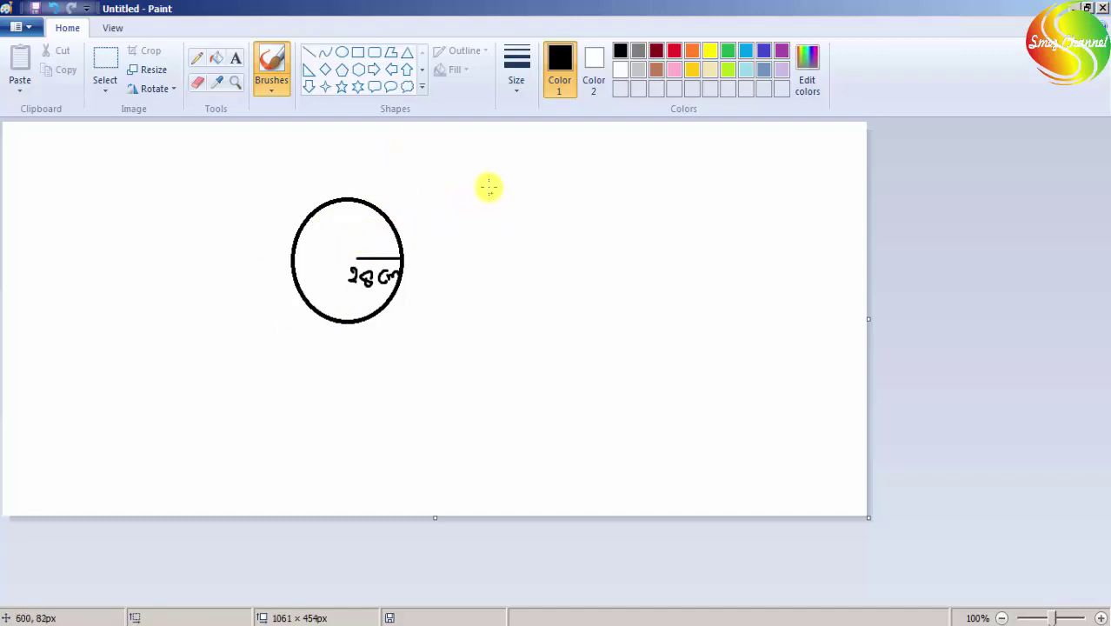
Handwrite the formulas K = 2 × π × r and L = π × r × r beside the circle
mouse_move(456, 172)
mouse_down()
mouse_move(455, 192)
mouse_move(469, 195)
mouse_up()
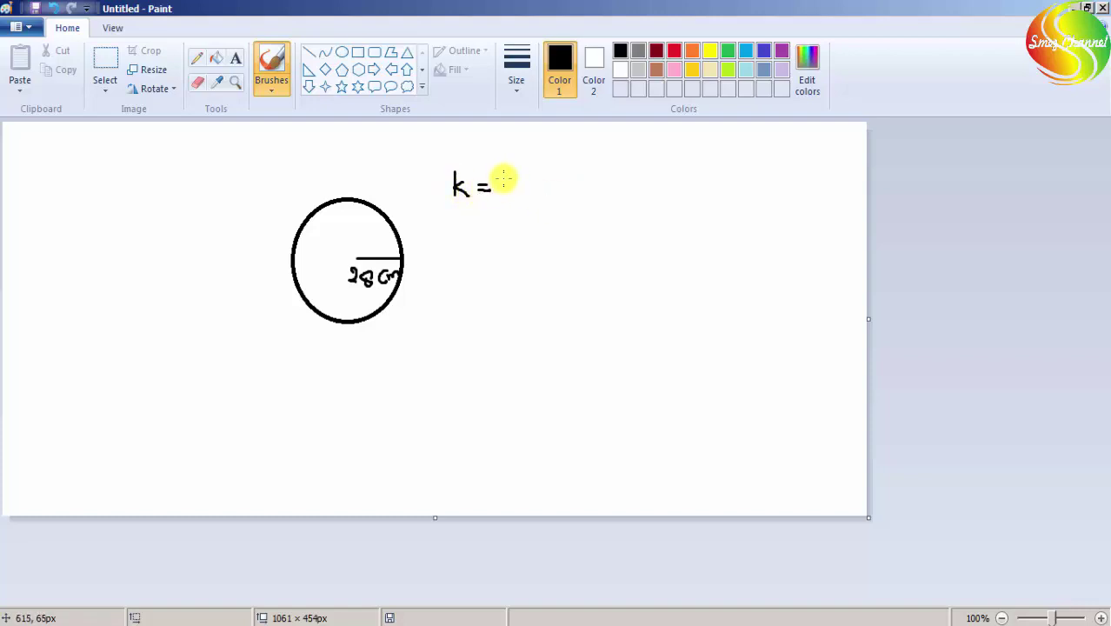
mouse_move(500, 176)
mouse_down()
mouse_move(513, 197)
mouse_move(537, 196)
mouse_move(524, 198)
mouse_move(597, 195)
mouse_move(609, 179)
mouse_up()
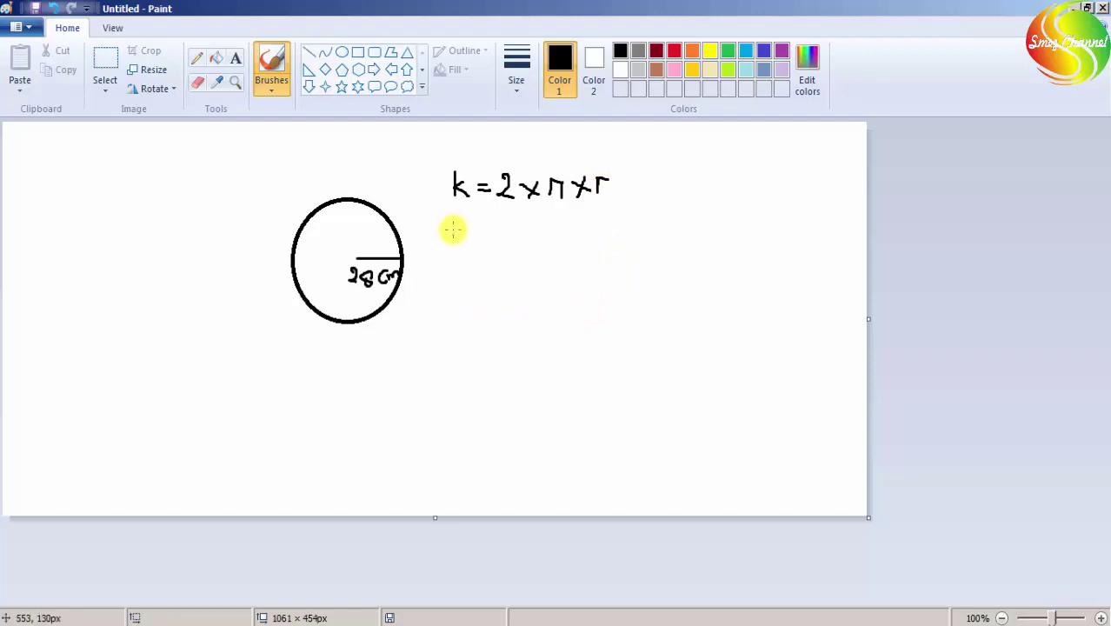
mouse_move(448, 212)
mouse_down()
mouse_move(461, 230)
mouse_move(501, 231)
mouse_move(514, 213)
mouse_move(514, 230)
mouse_up()
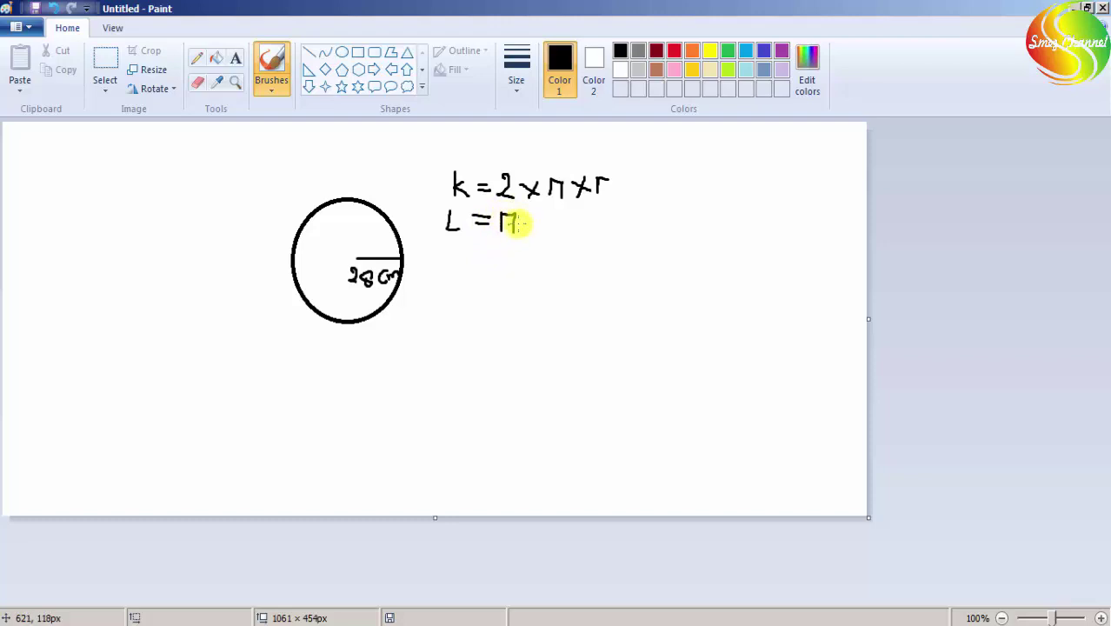
mouse_move(525, 217)
mouse_down()
mouse_move(537, 232)
mouse_move(541, 216)
mouse_move(550, 234)
mouse_move(562, 218)
mouse_move(581, 234)
mouse_move(601, 218)
mouse_up()
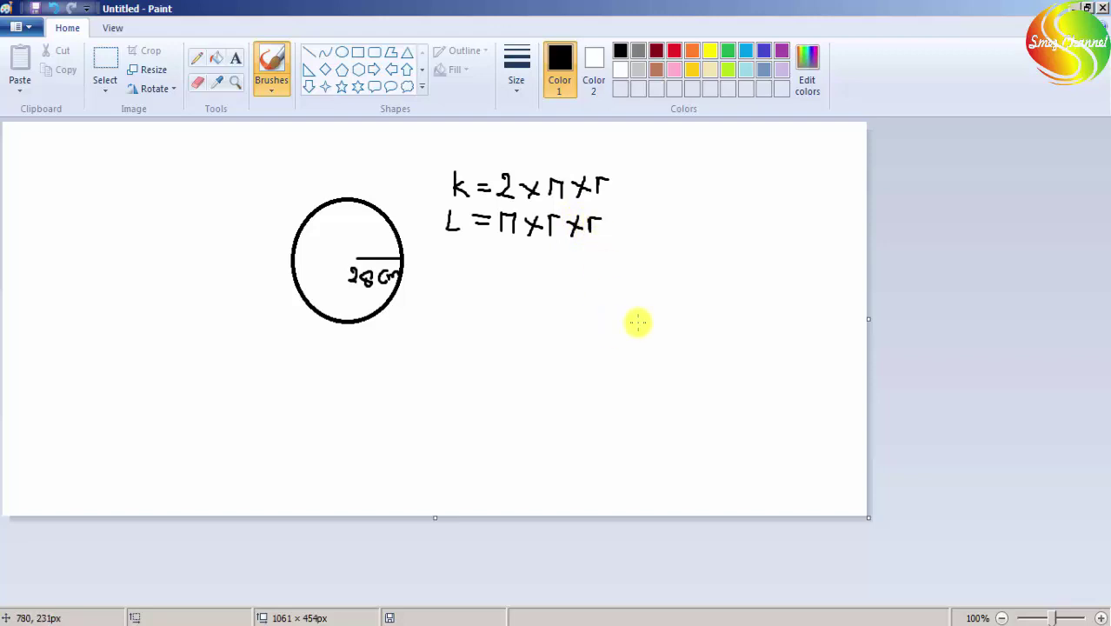
Restore the Paint window to a smaller size, widen it to show circle and formulas, and position it over the workbook
click(1088, 7)
drag(735, 21, 773, 27)
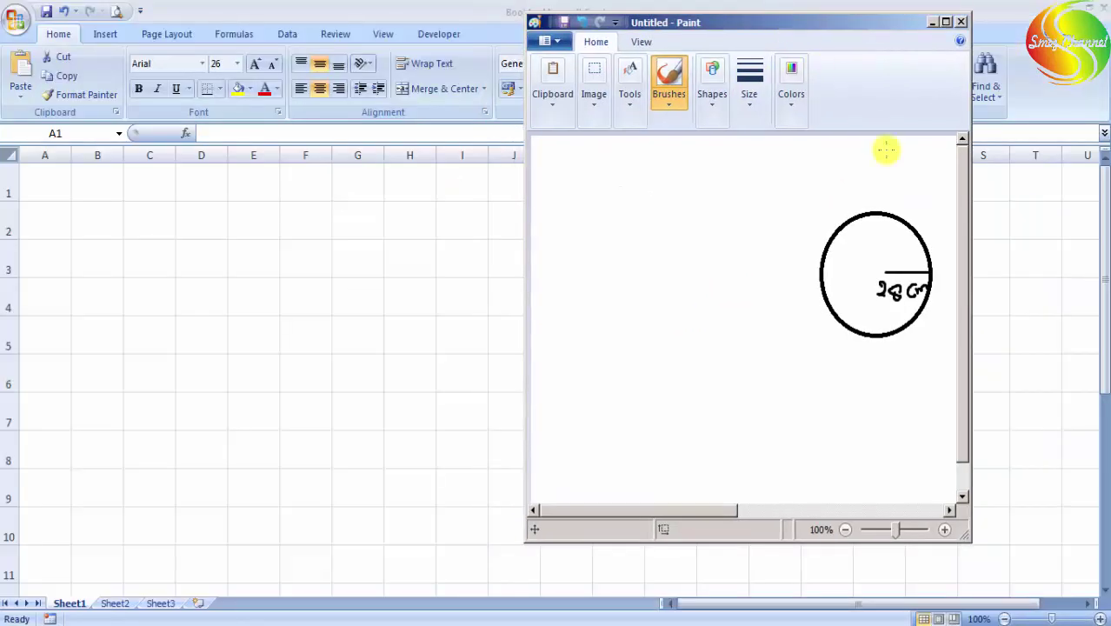
drag(993, 189, 1098, 149)
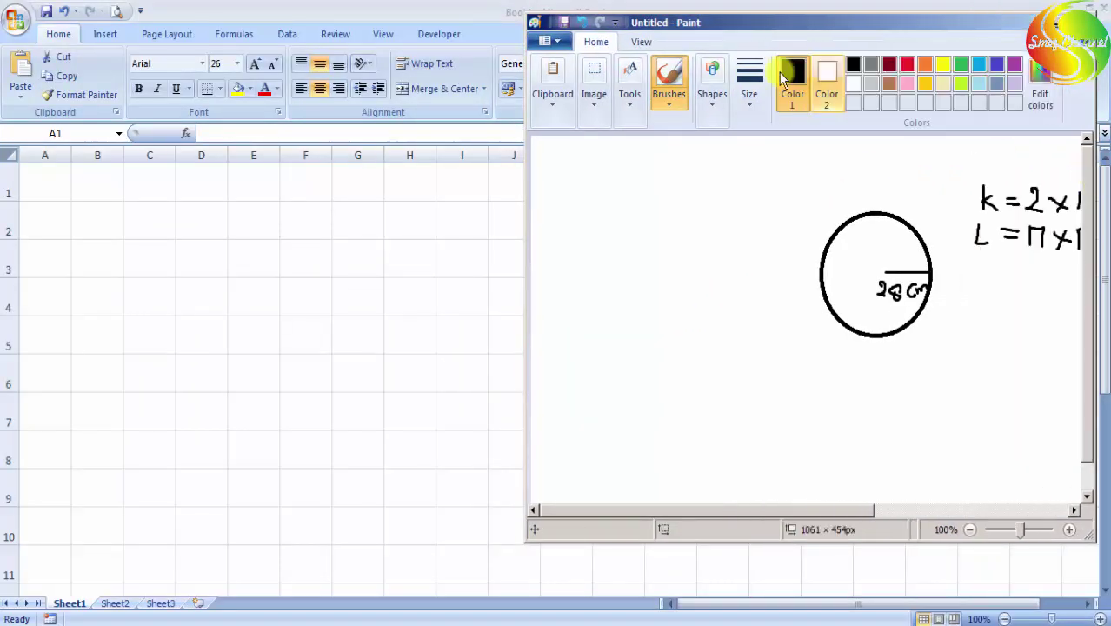
drag(805, 25, 622, 26)
drag(931, 239, 1022, 238)
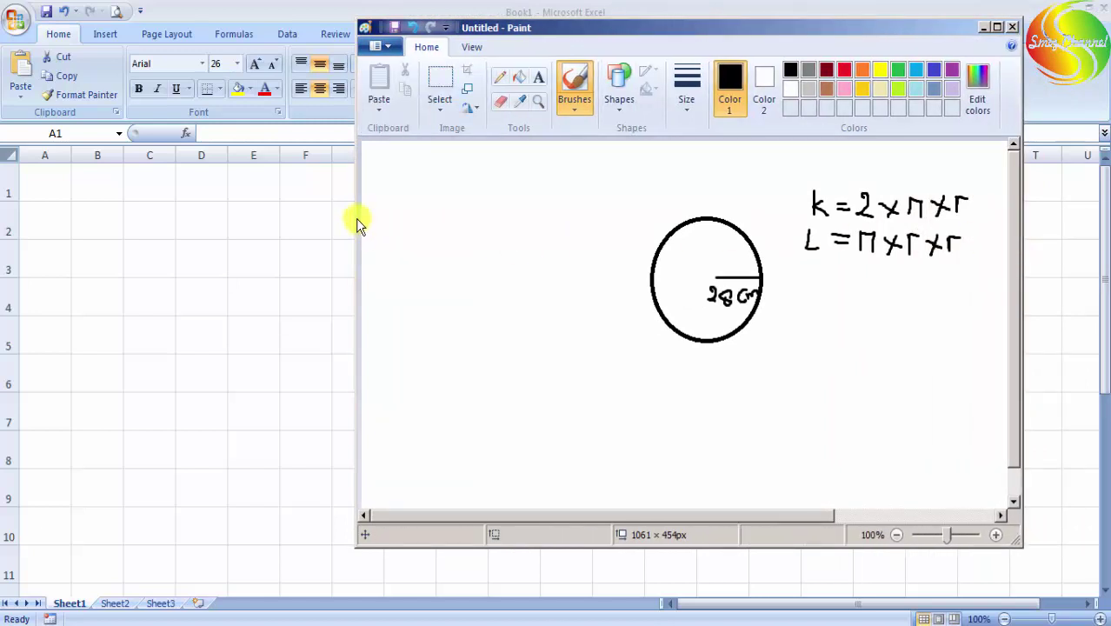
drag(663, 33, 744, 33)
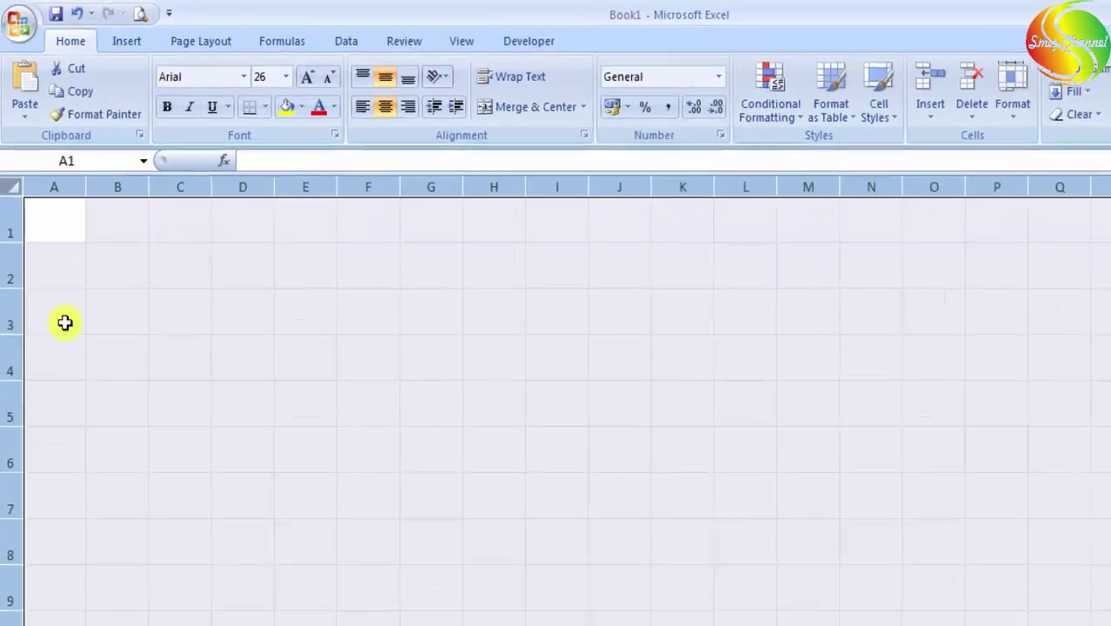
Enter the heading jari-jari in cell B3 and widen column B to fit it
click(87, 264)
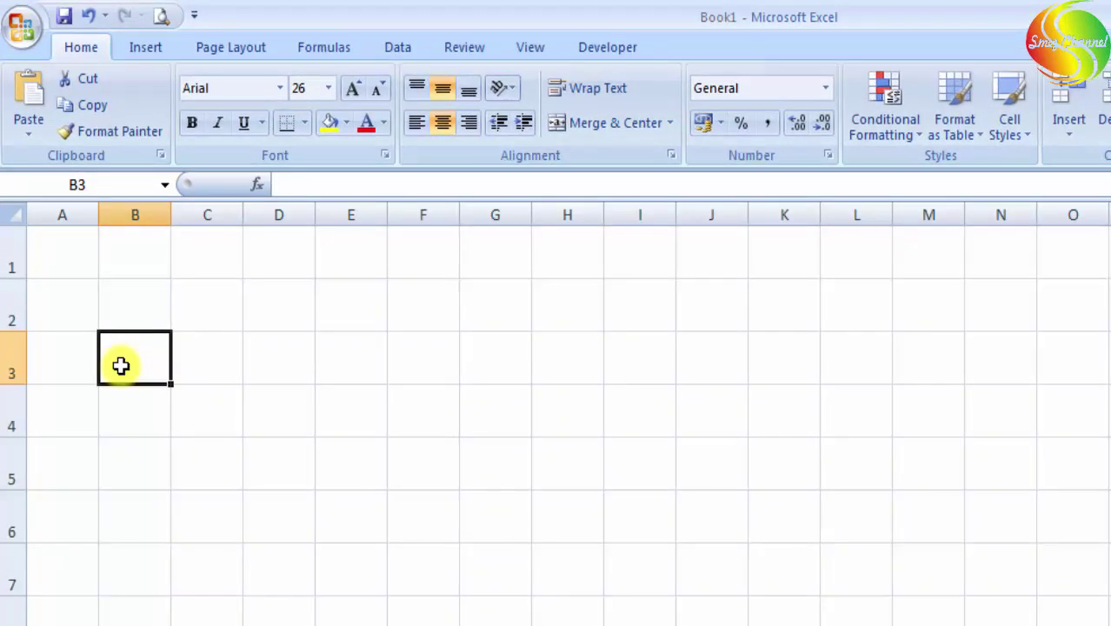
text(jari)
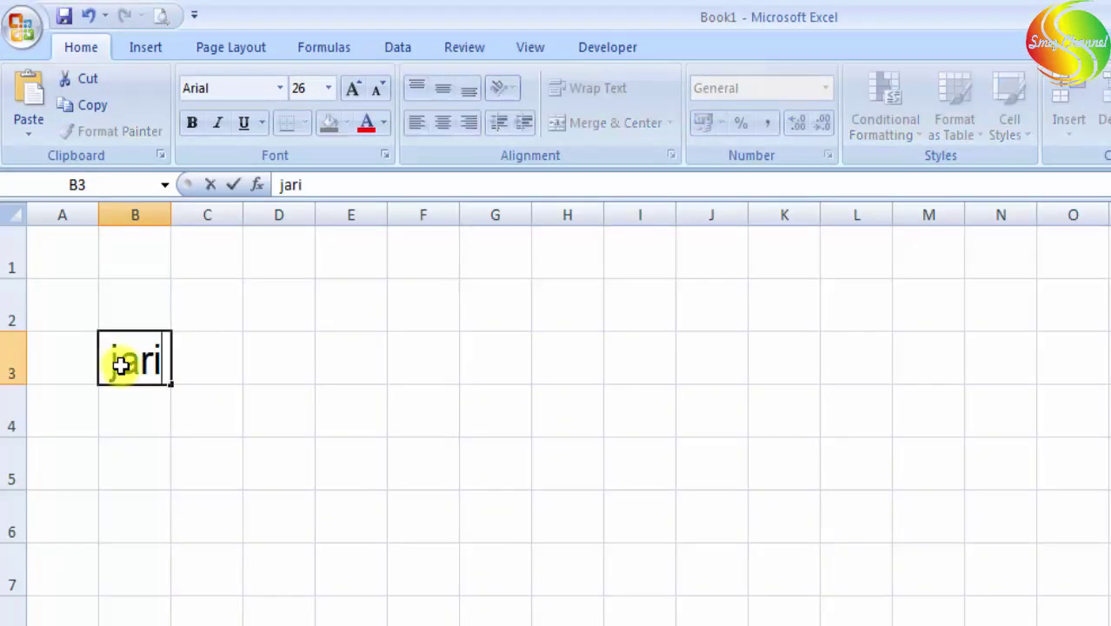
text(-jar)
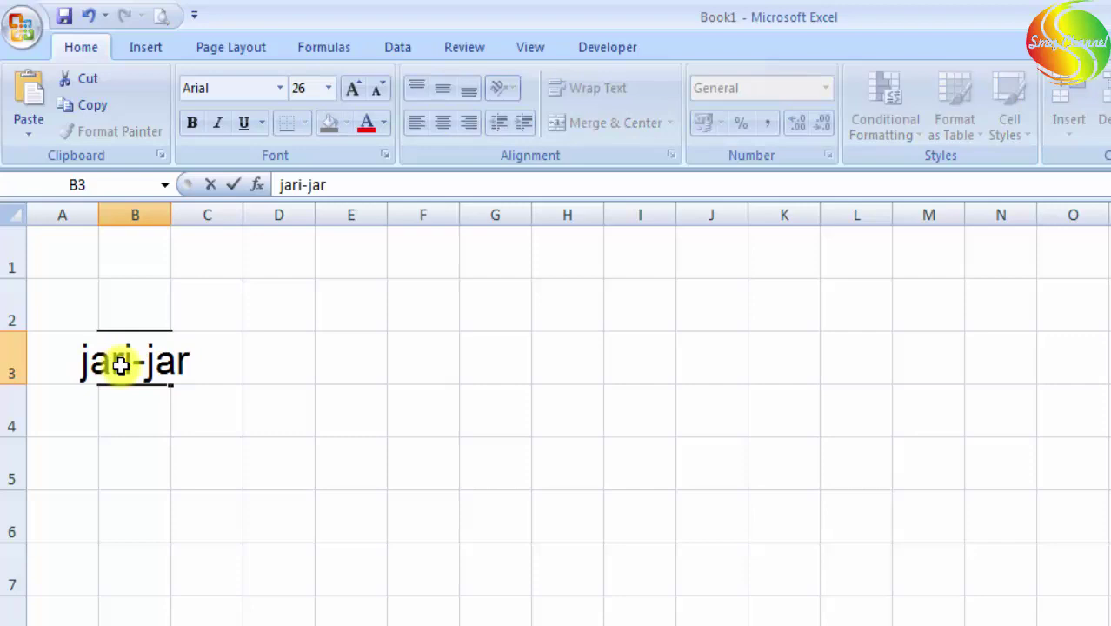
text(i)
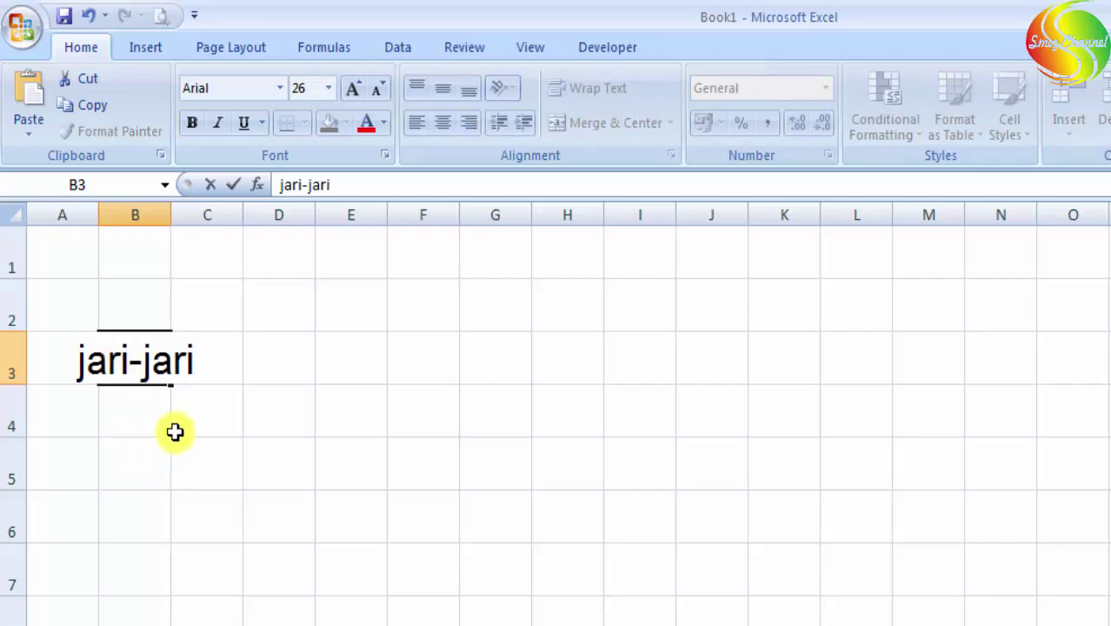
click(149, 409)
drag(169, 215, 236, 216)
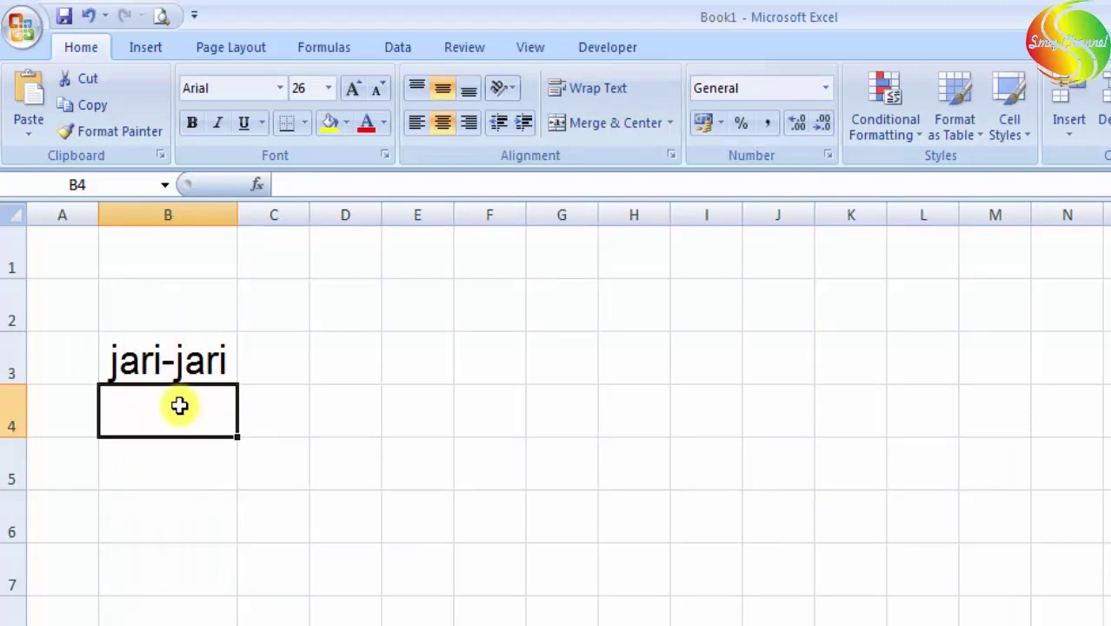
Enter 28 in cell B4 and apply the custom number format 0"cm" to it
text(28)
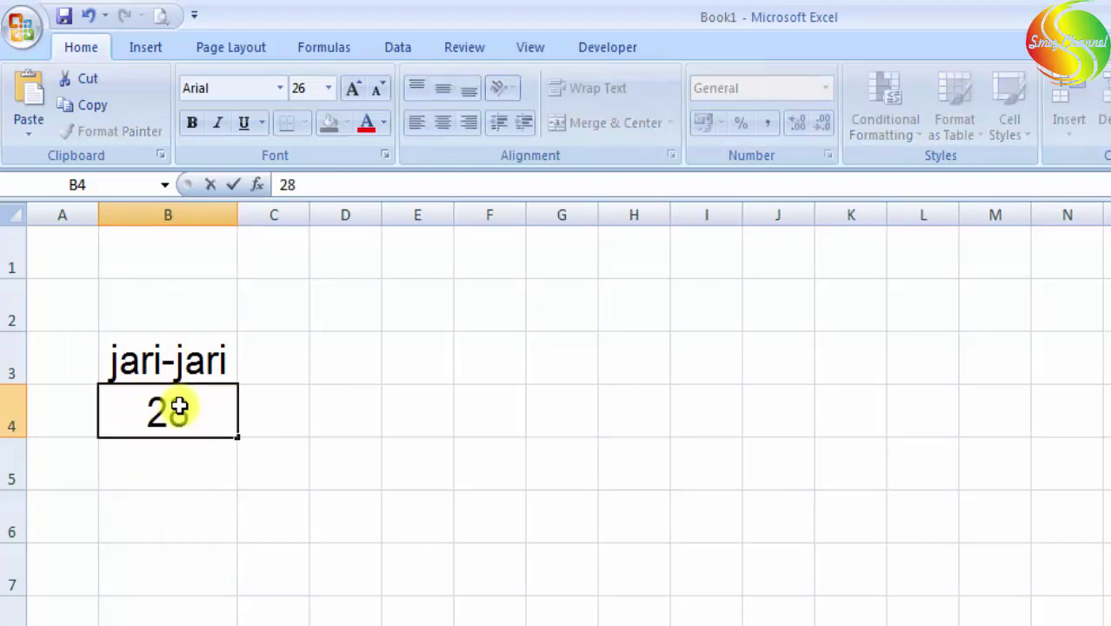
key(Return)
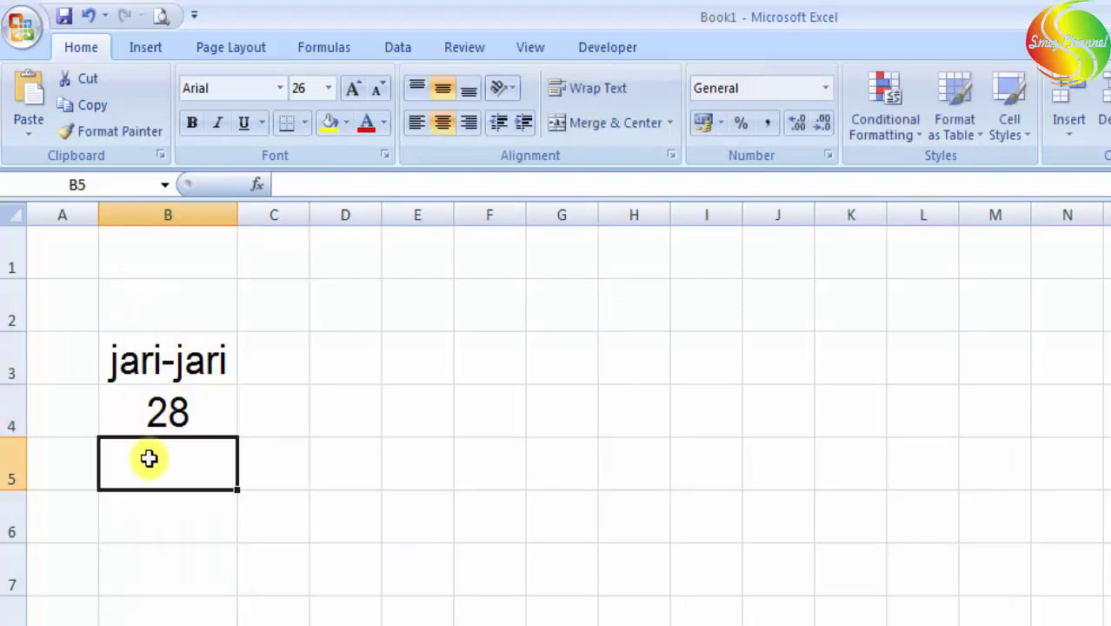
click(181, 414)
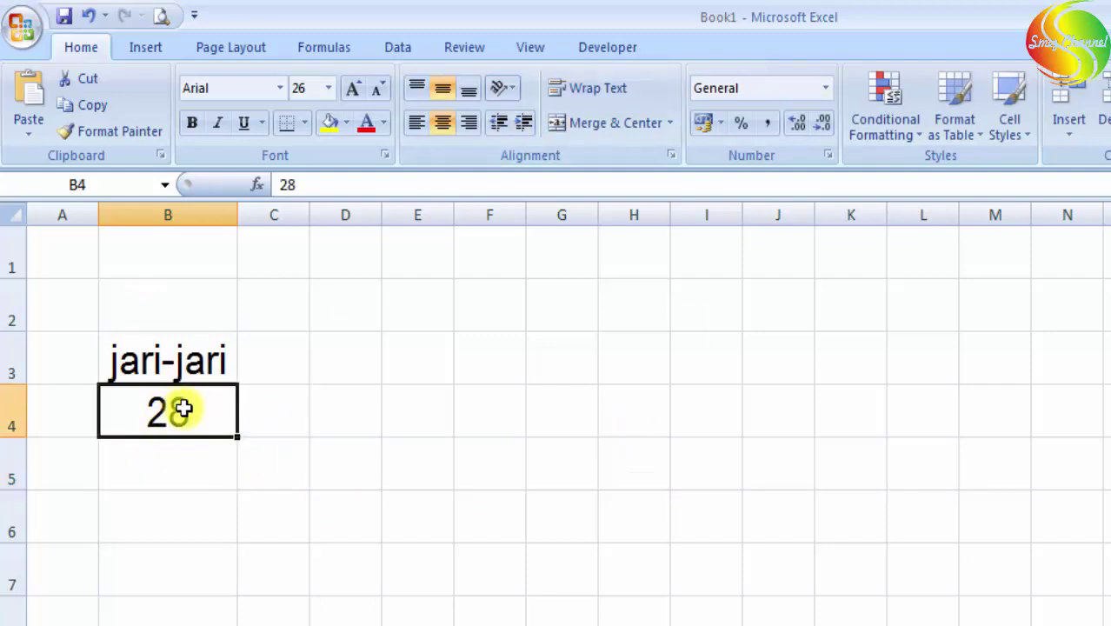
click(829, 158)
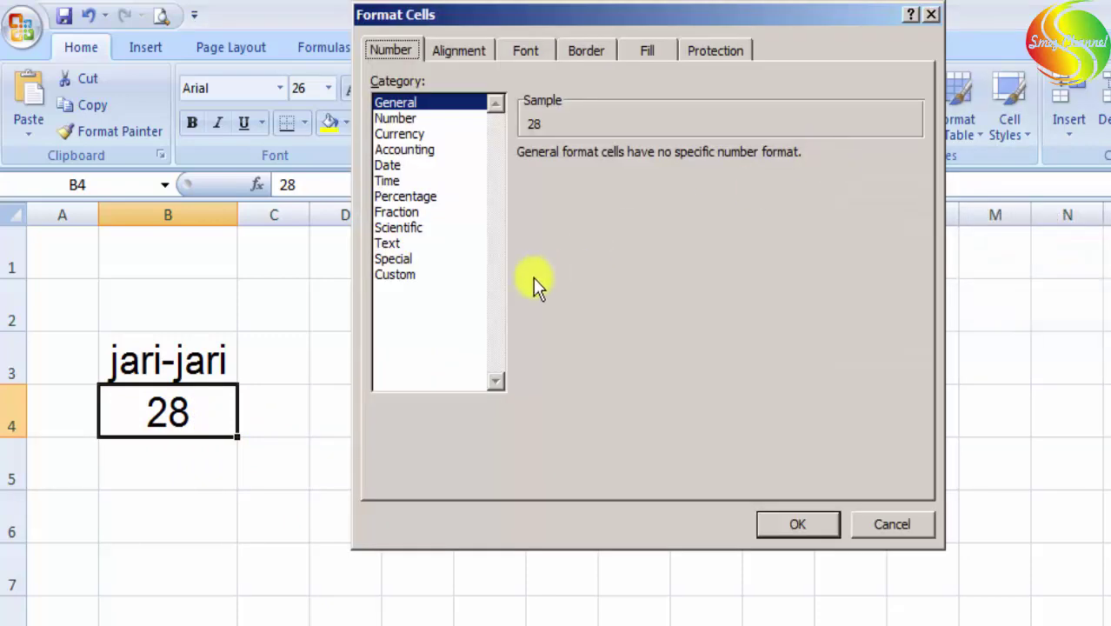
click(391, 275)
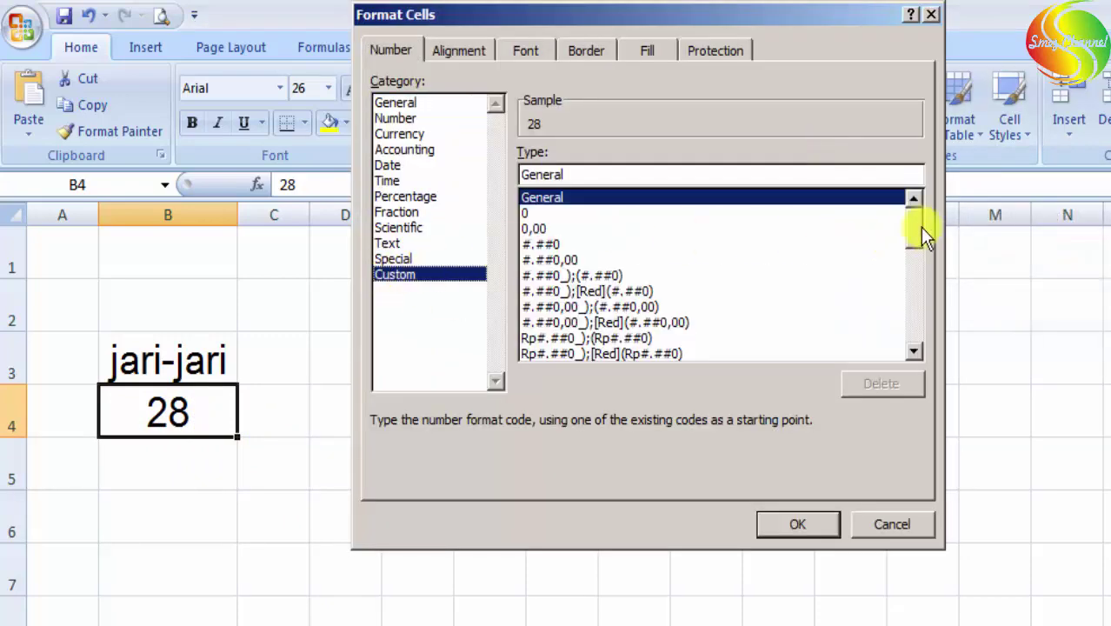
mouse_move(920, 228)
mouse_down()
mouse_move(916, 356)
mouse_move(915, 213)
mouse_up()
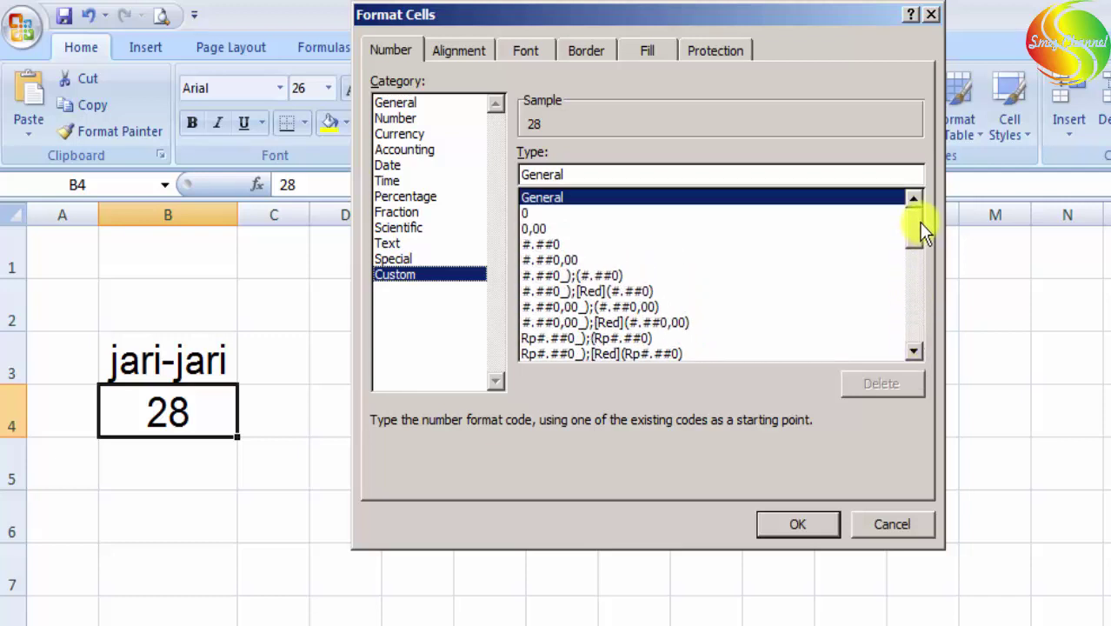
click(523, 213)
click(539, 174)
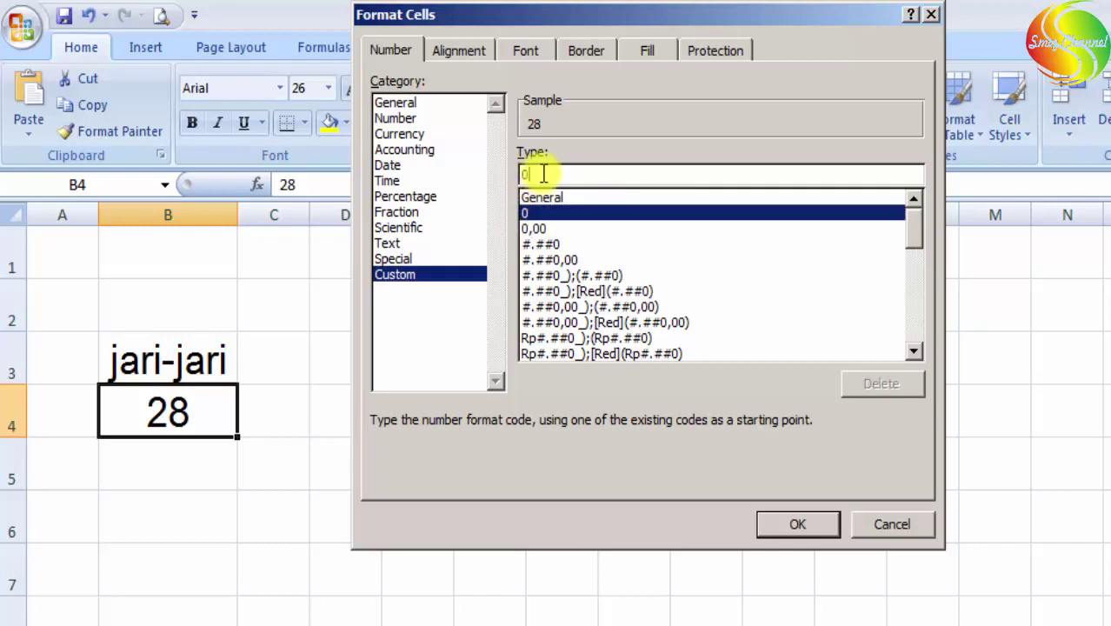
text("cm)
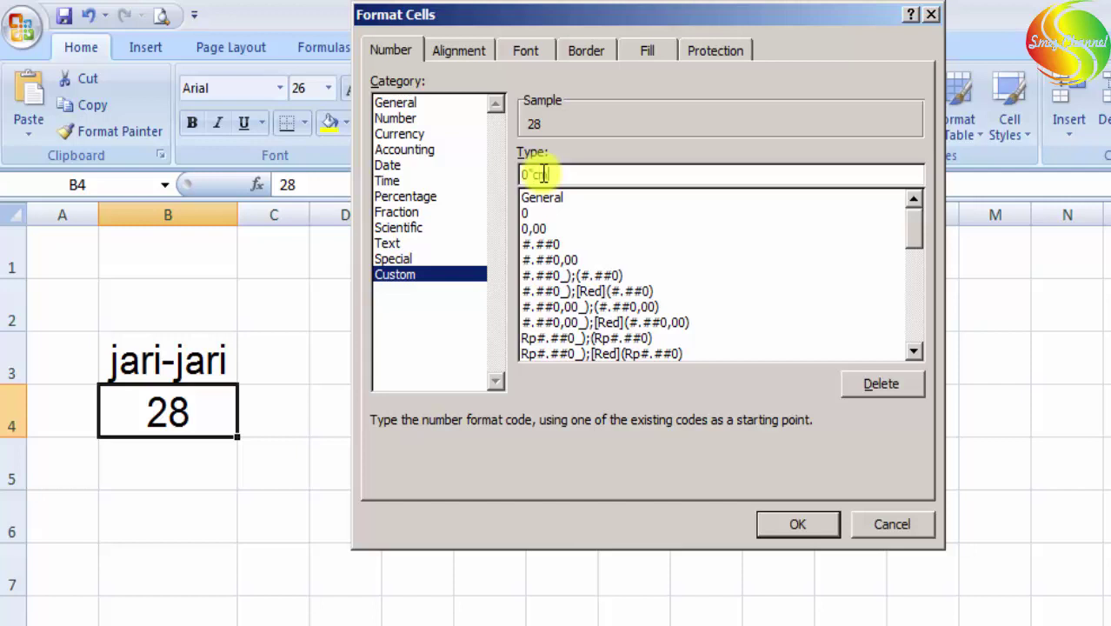
click(796, 526)
click(262, 585)
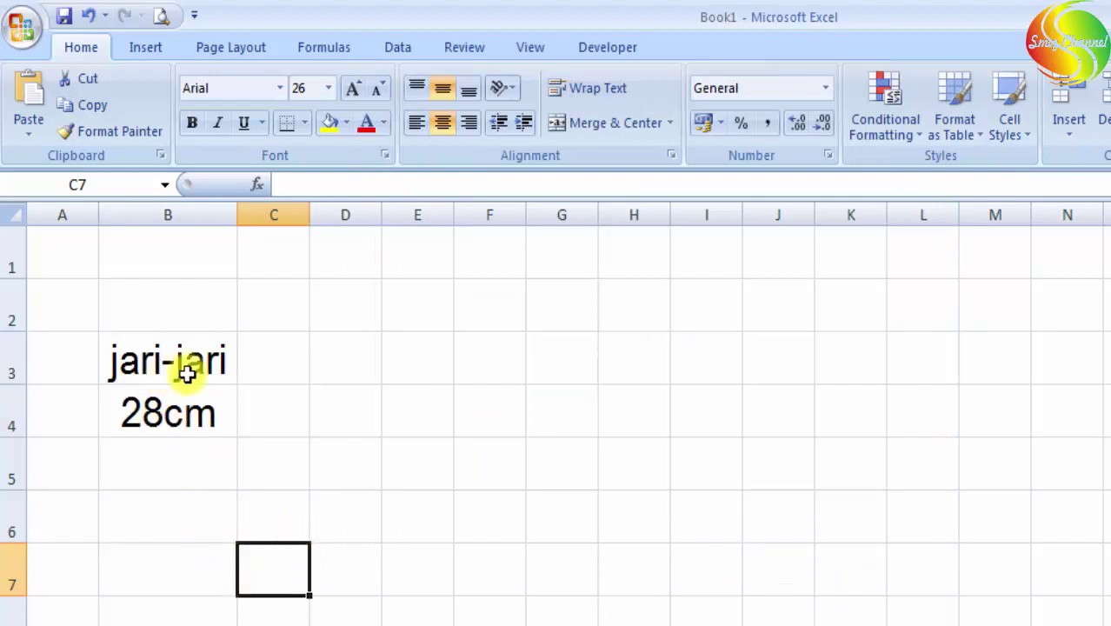
Insert the ∏ symbol from the Mathematical Operators subset into cell C3 as its heading
click(284, 368)
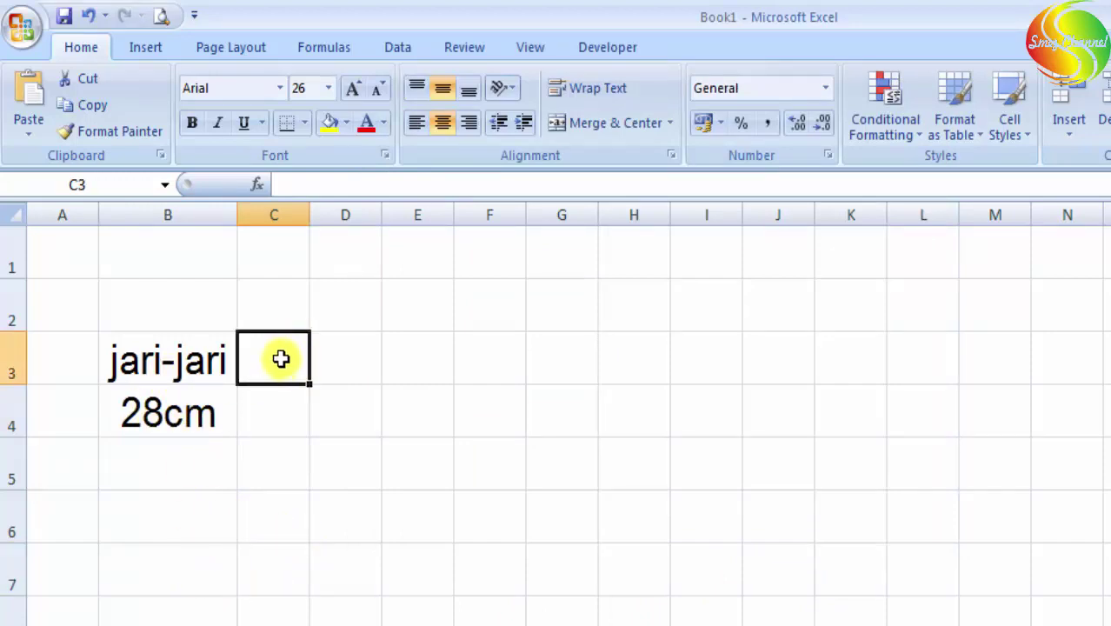
click(145, 52)
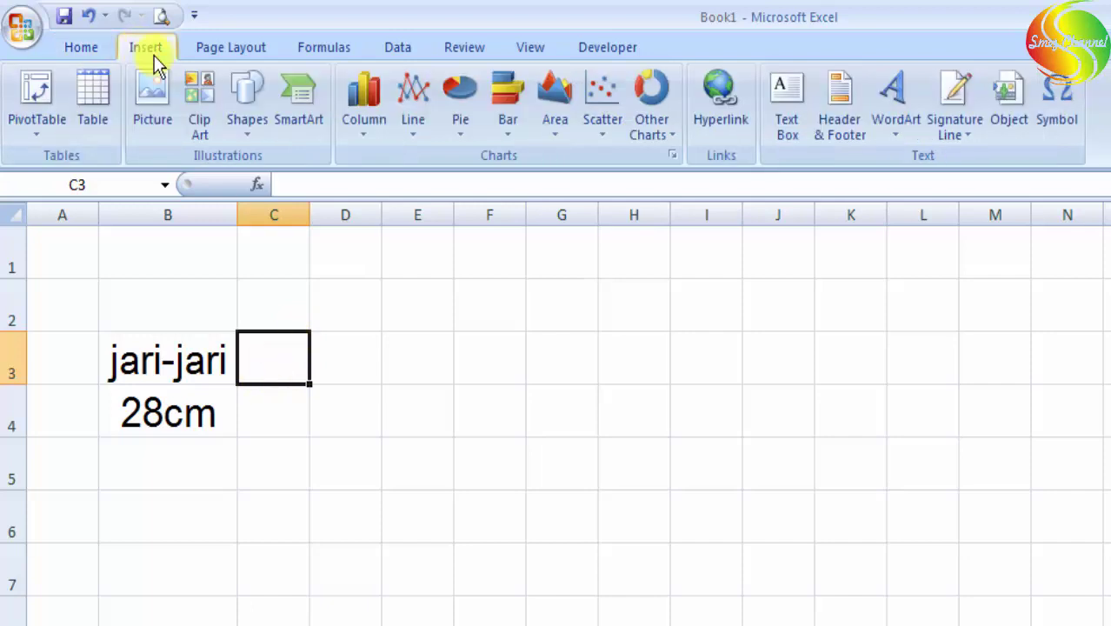
click(1057, 97)
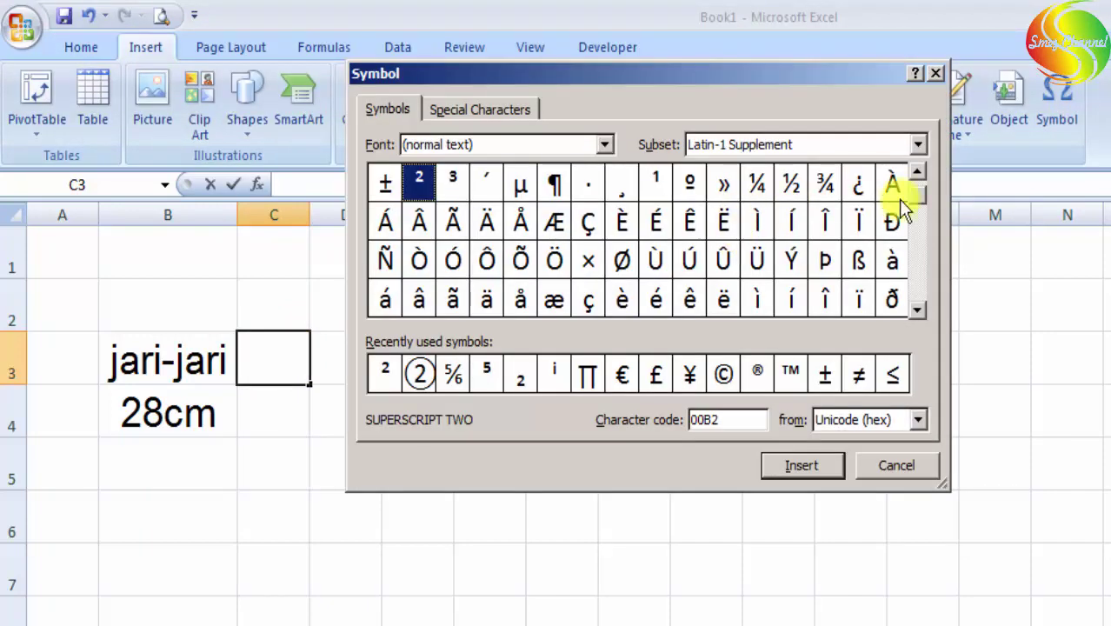
click(918, 145)
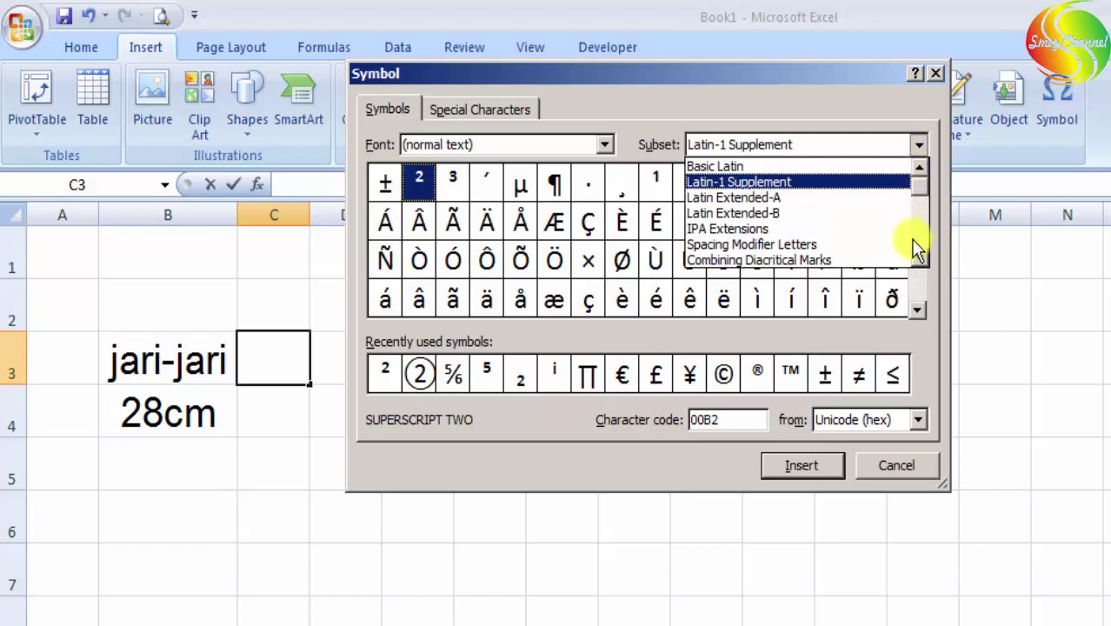
scroll(916, 253, down, 3)
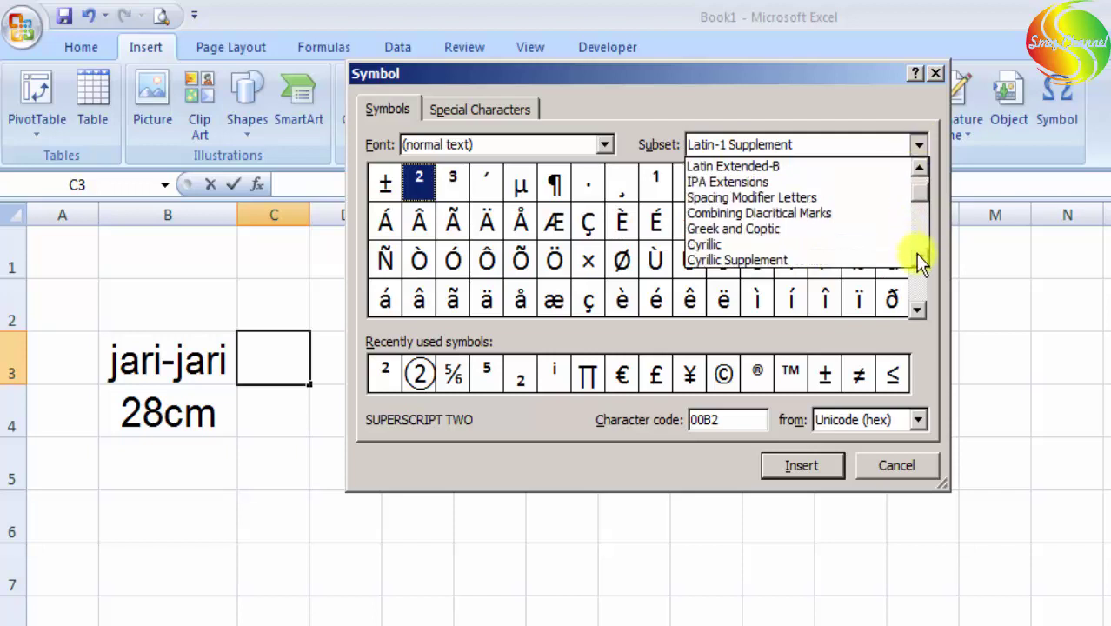
scroll(916, 254, down, 4)
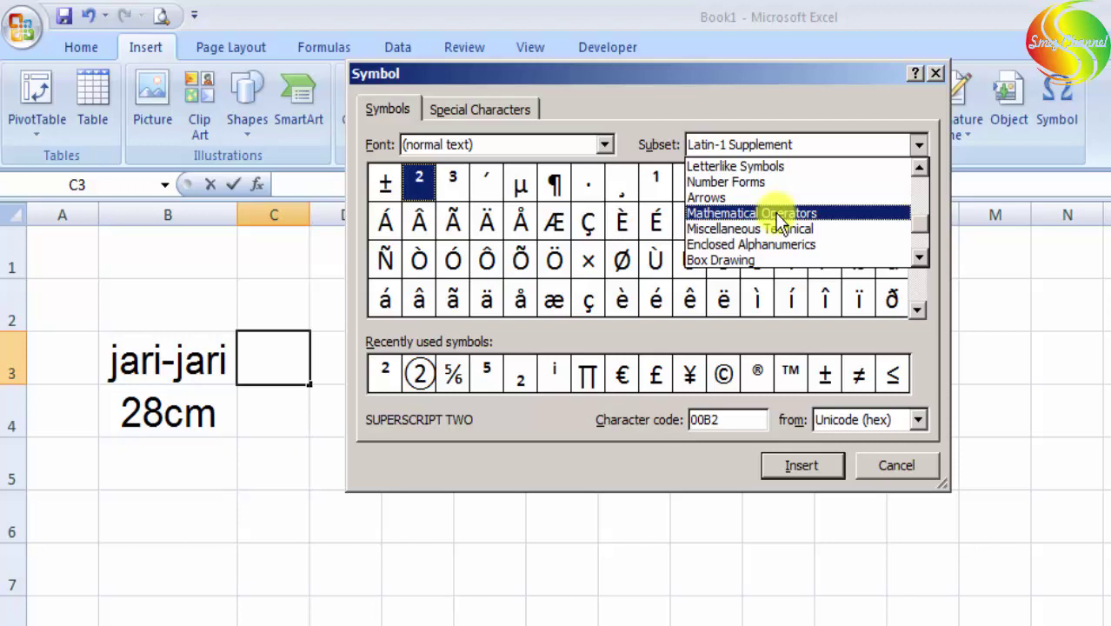
click(778, 214)
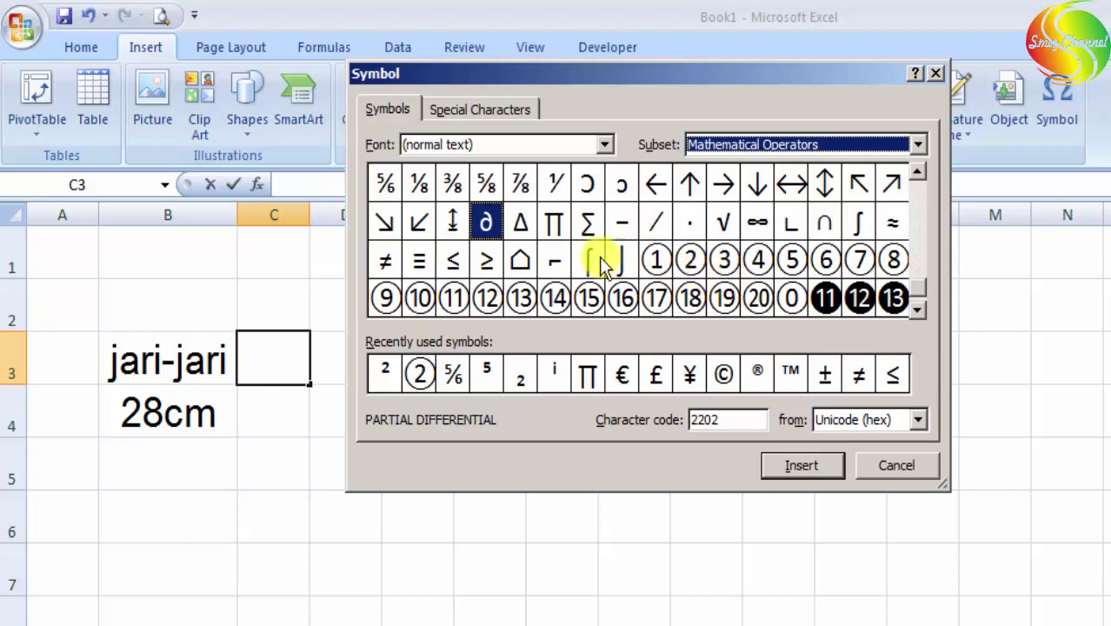
click(556, 228)
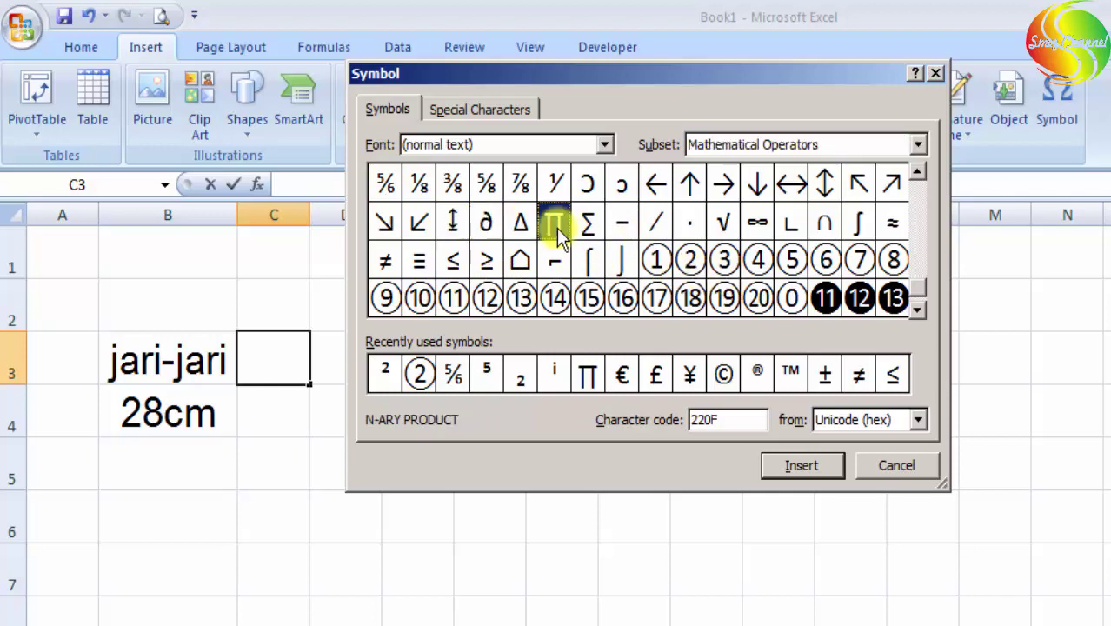
click(789, 465)
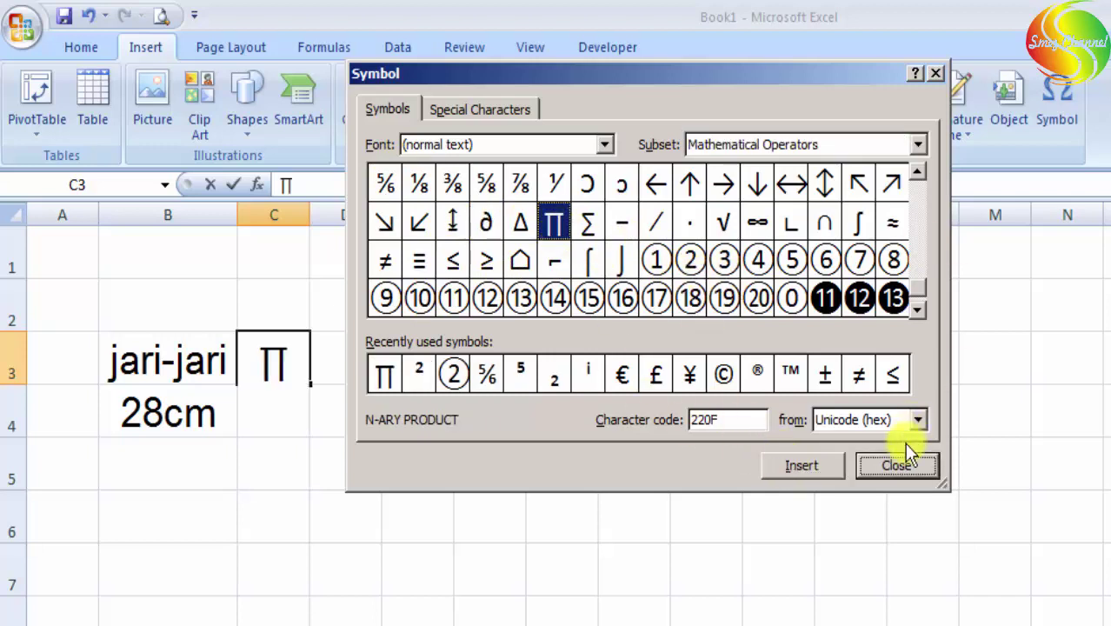
click(897, 467)
click(369, 471)
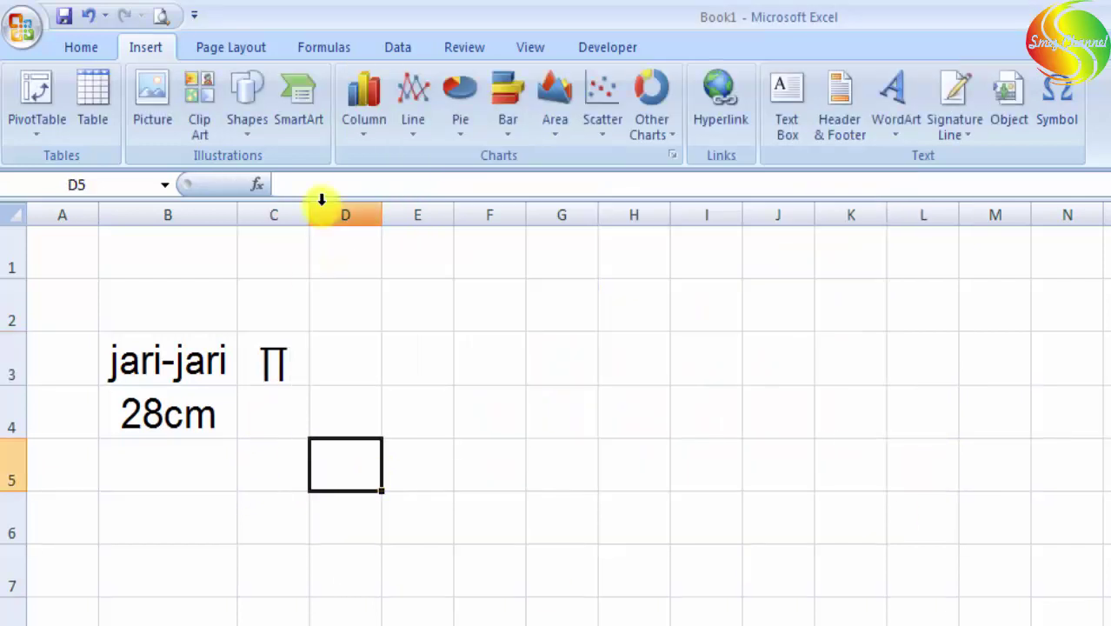
Enter the formula =PI() in cell C4 and widen column C to show more decimals
drag(312, 218, 319, 218)
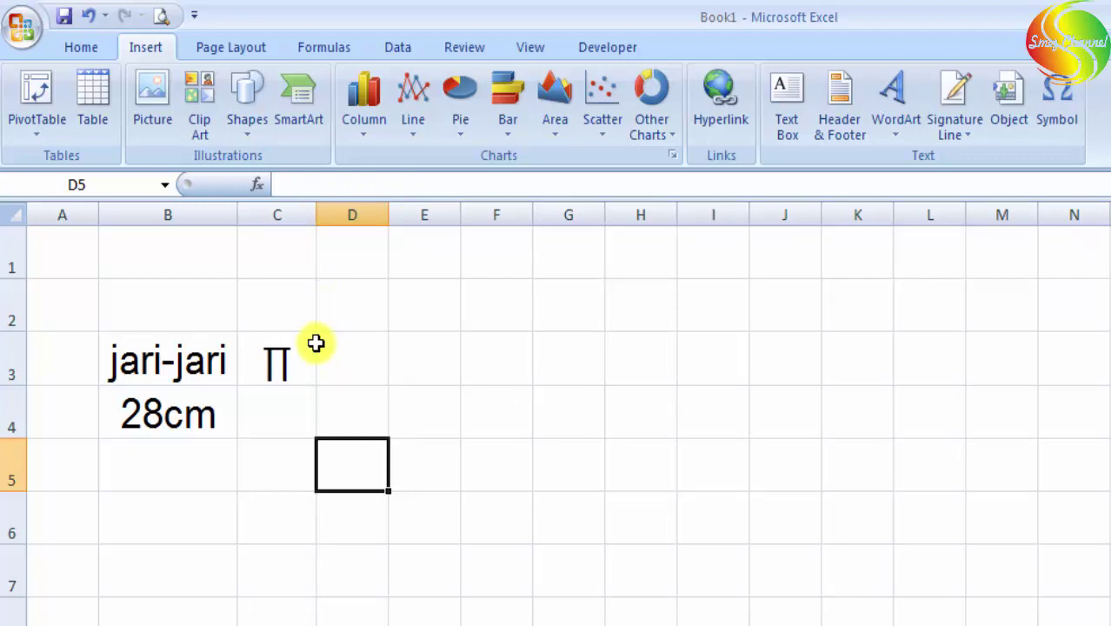
click(276, 411)
text(=)
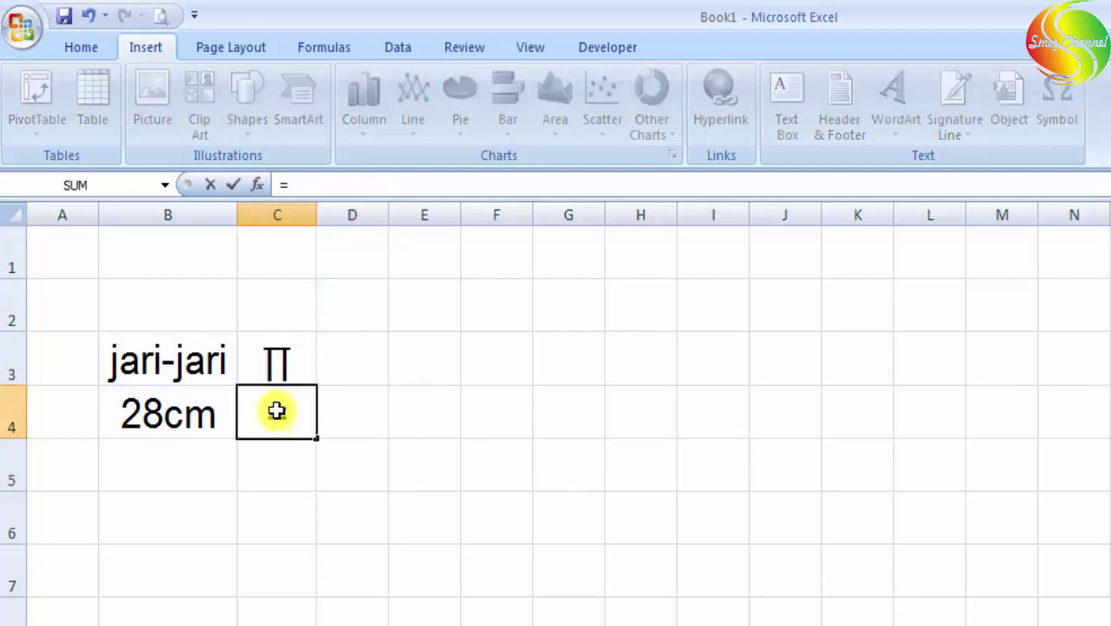
text(pi)
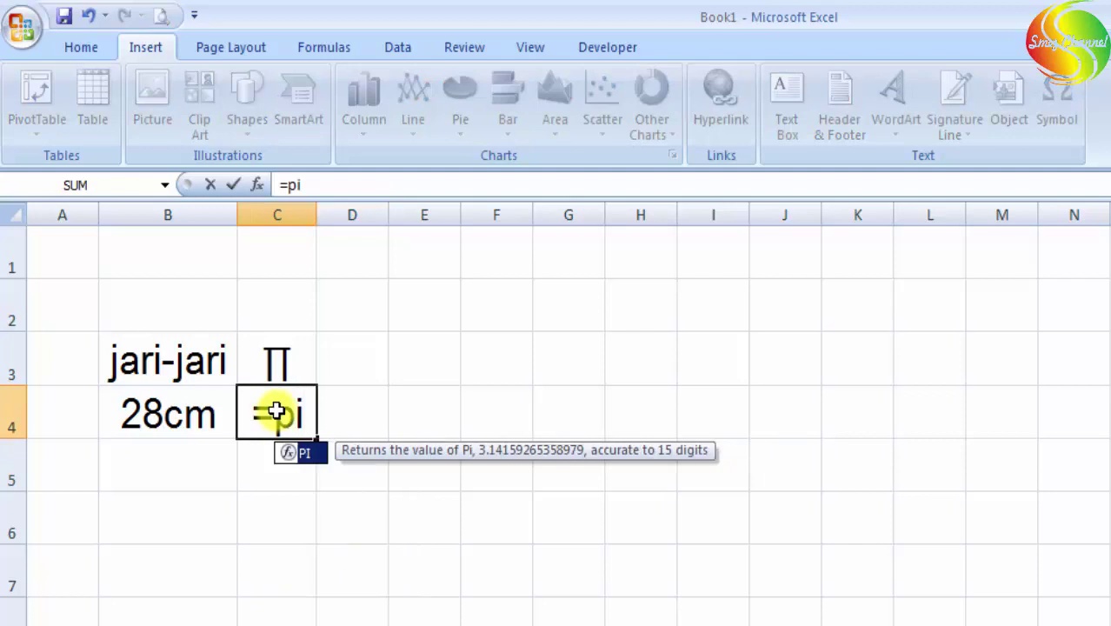
double_click(305, 455)
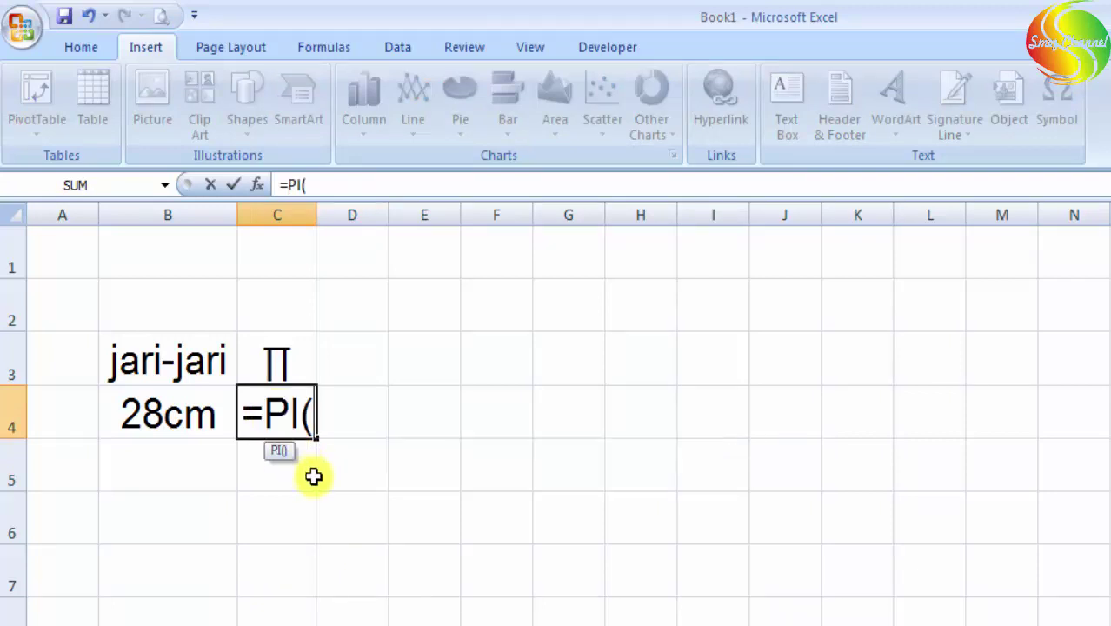
key(Return)
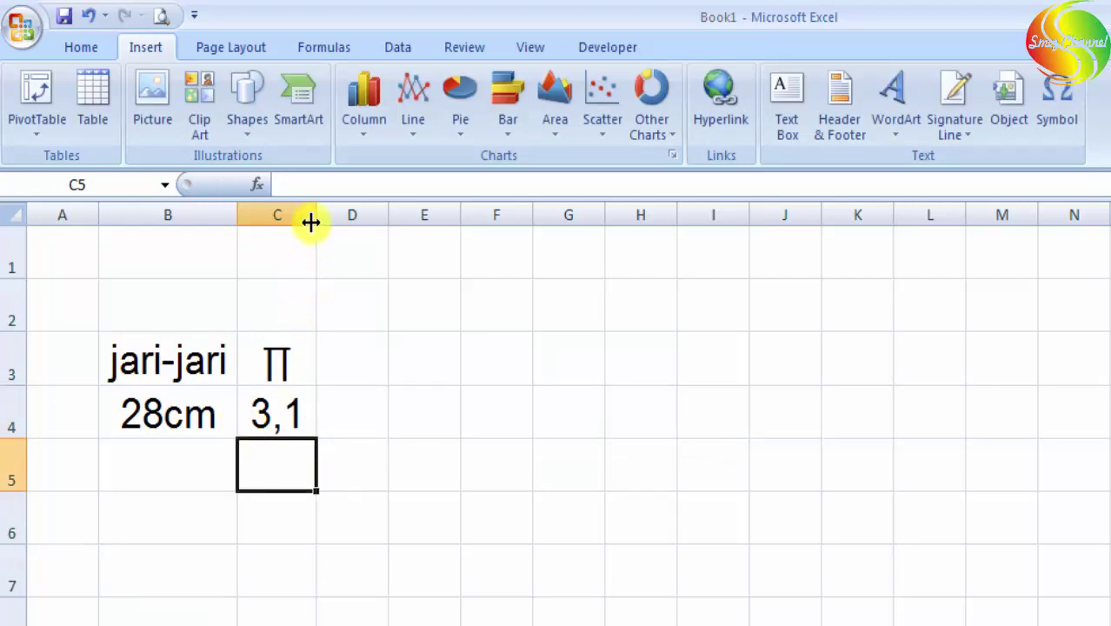
drag(314, 216, 365, 216)
click(379, 529)
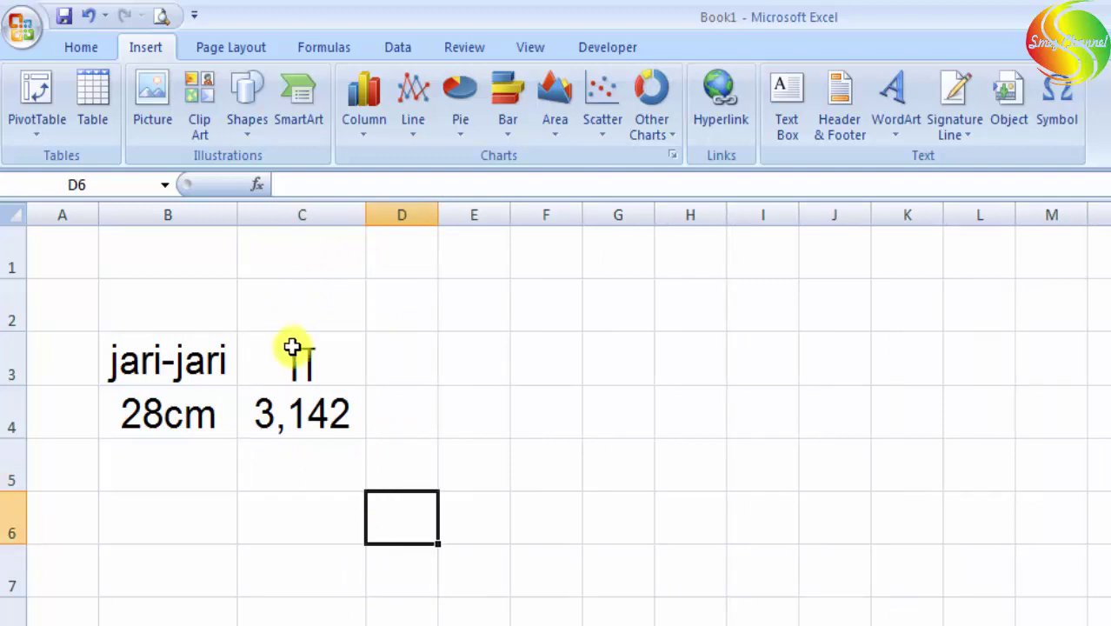
click(299, 388)
click(300, 376)
click(304, 409)
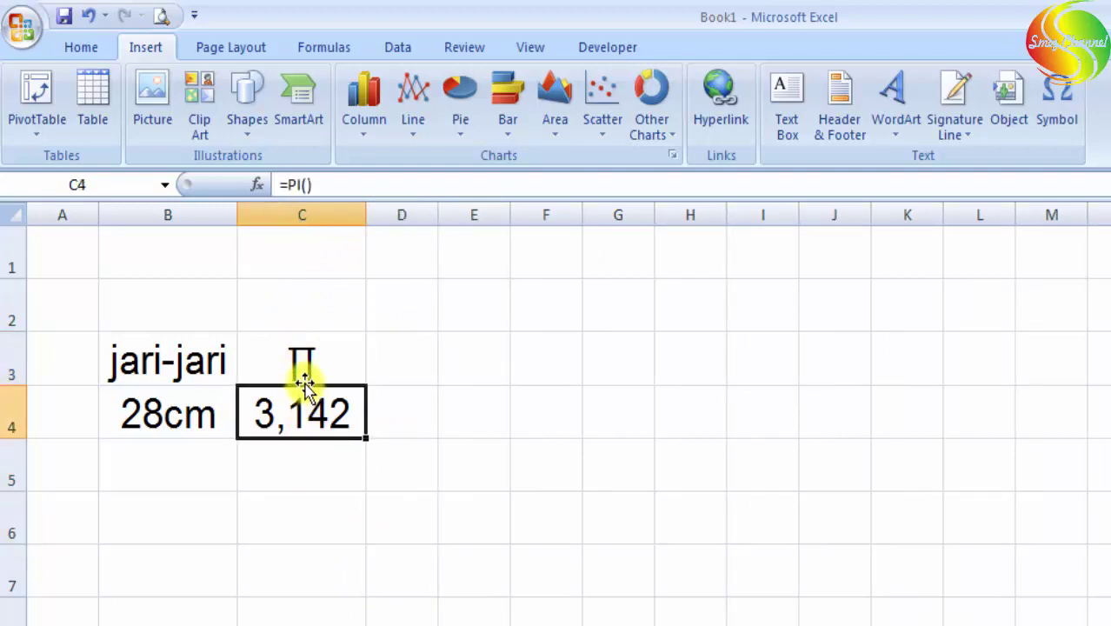
Enter the headings keliling in cell D3 and luas in cell E3, widening columns D and E to fit
drag(440, 216, 507, 216)
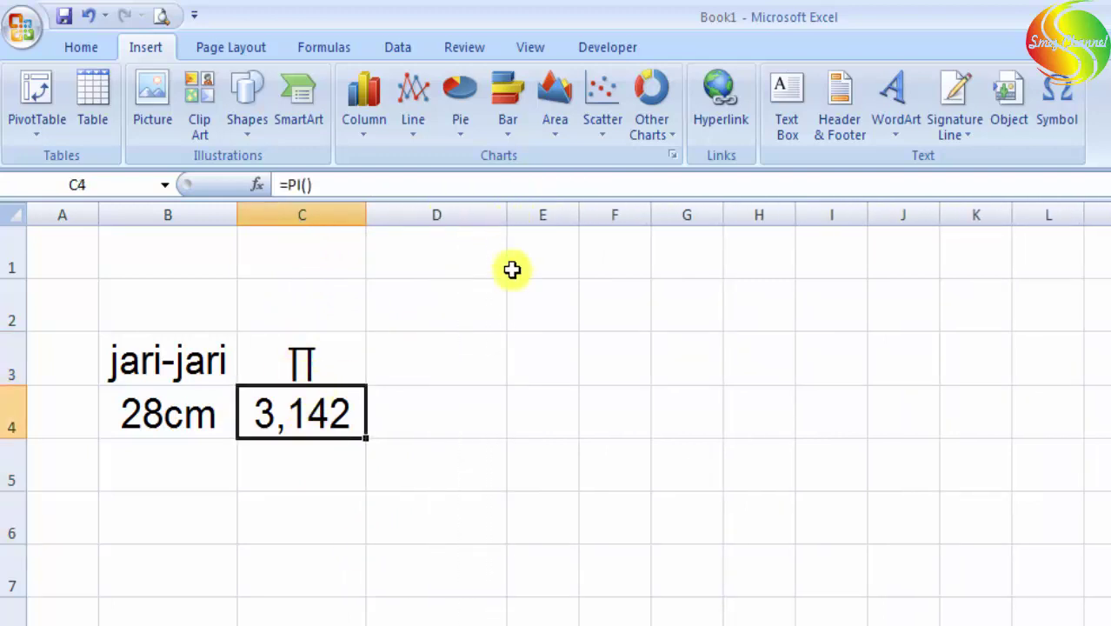
click(465, 355)
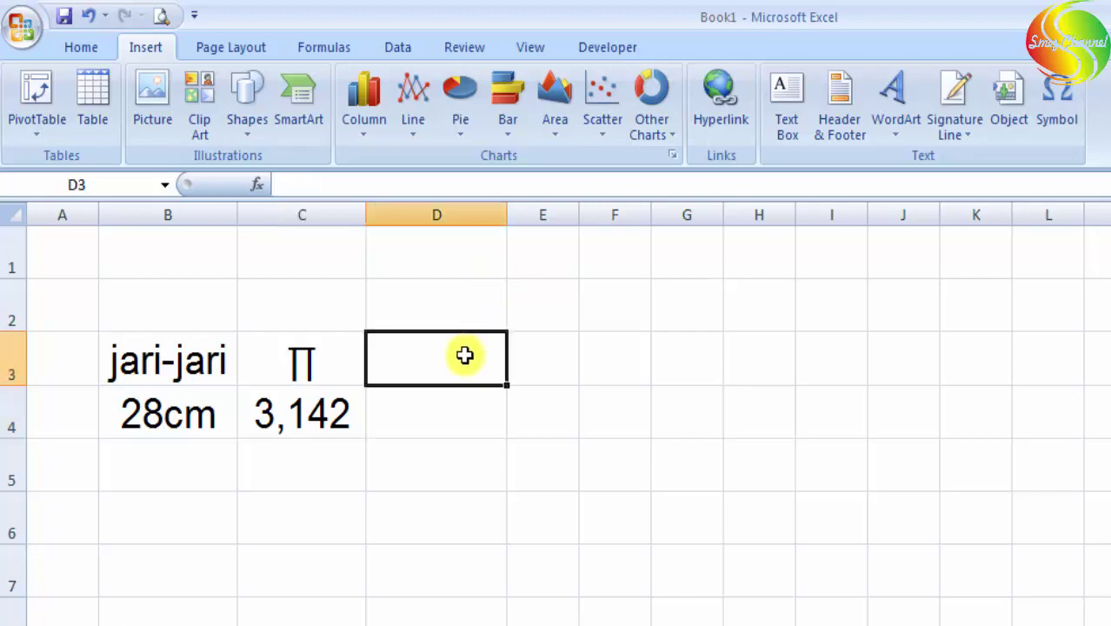
text(keliling)
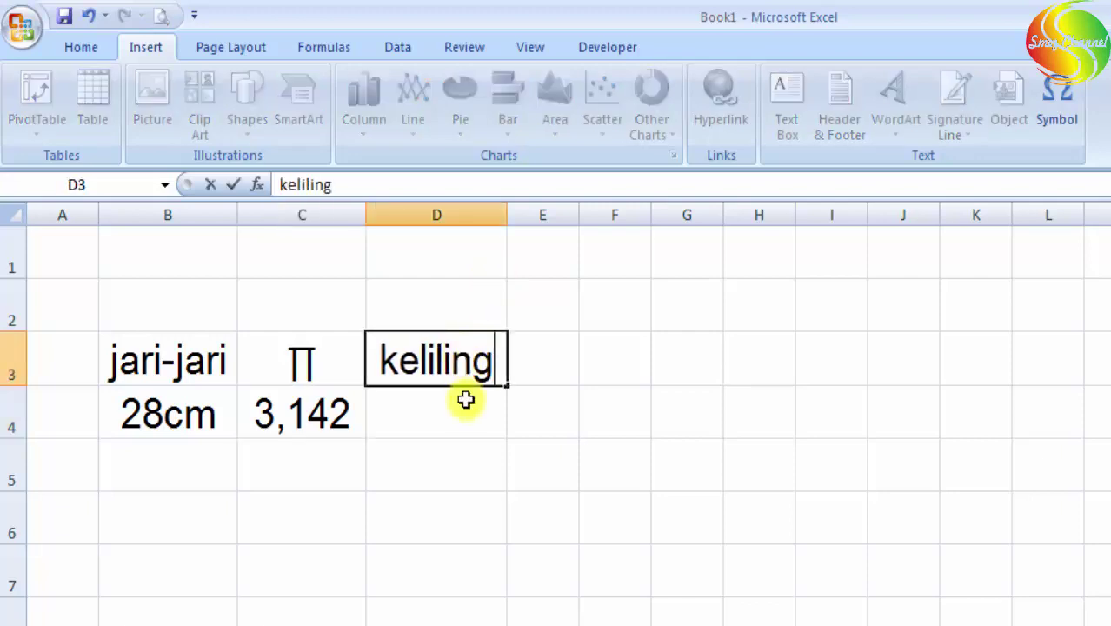
key(Return)
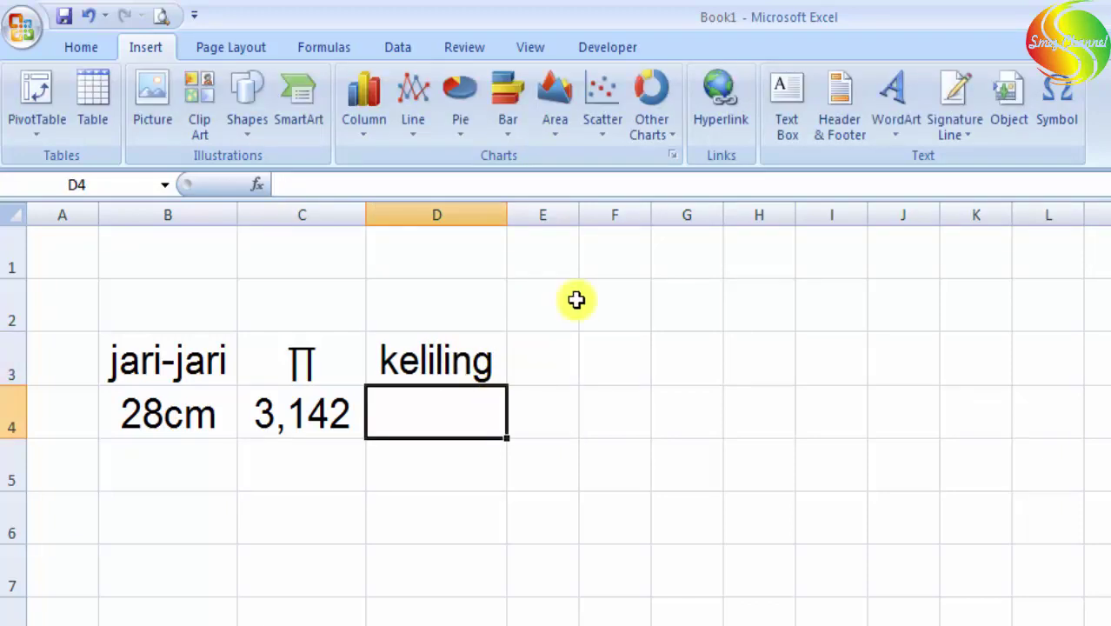
click(565, 347)
drag(575, 218, 629, 218)
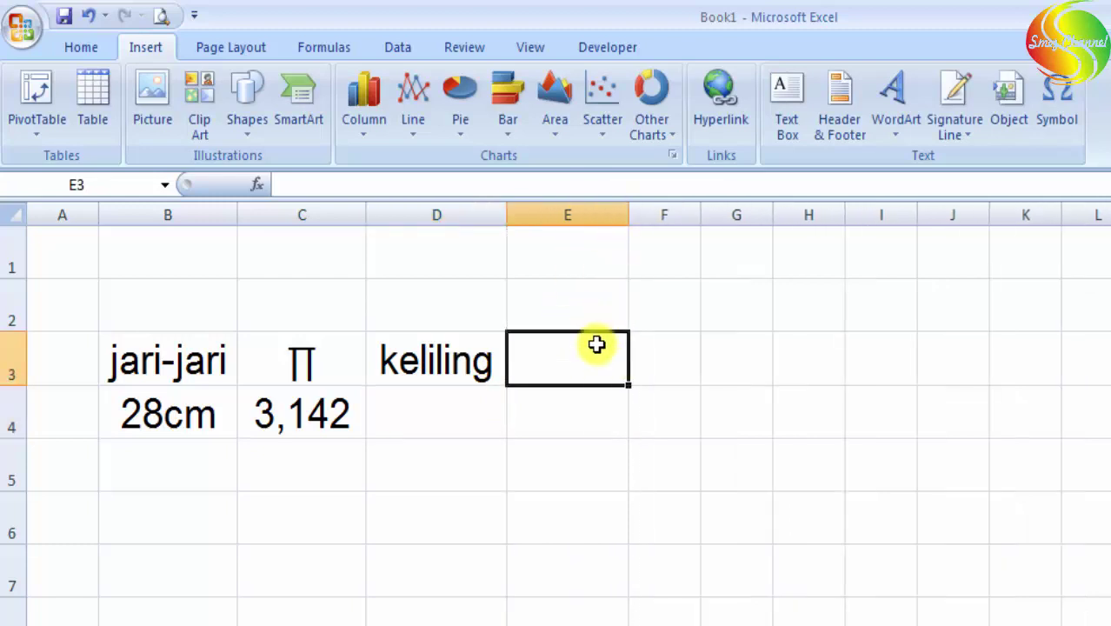
text(luas)
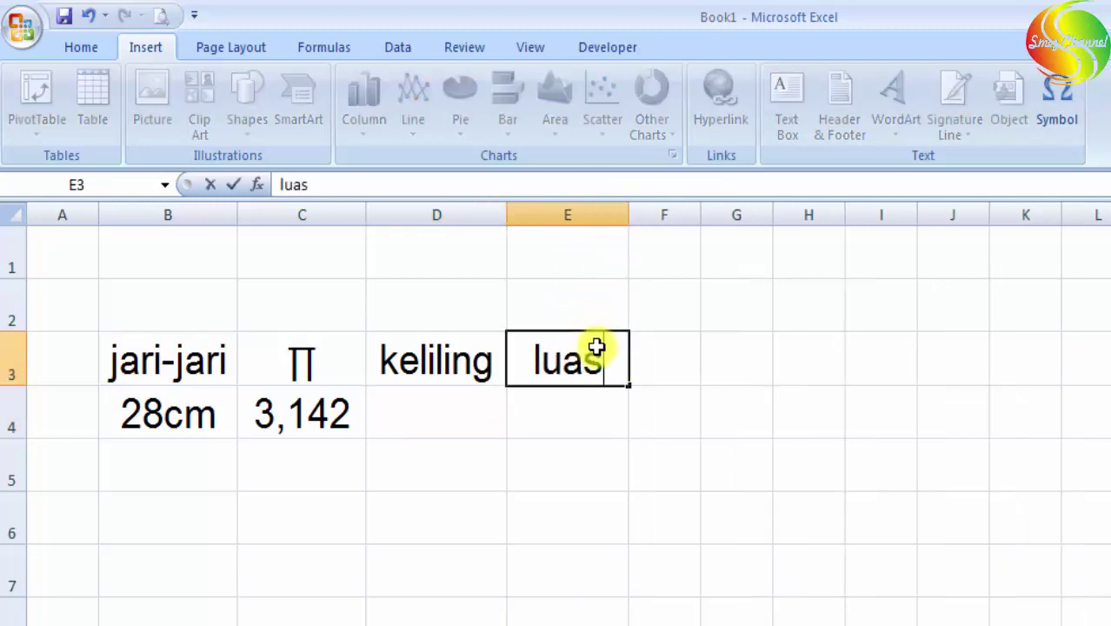
click(649, 441)
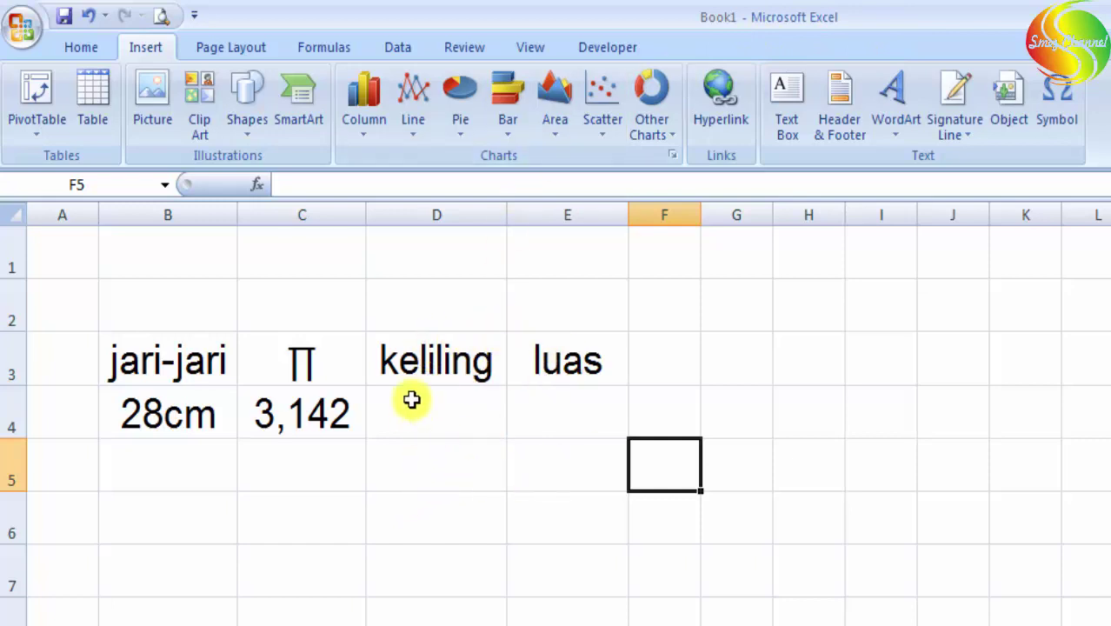
click(450, 421)
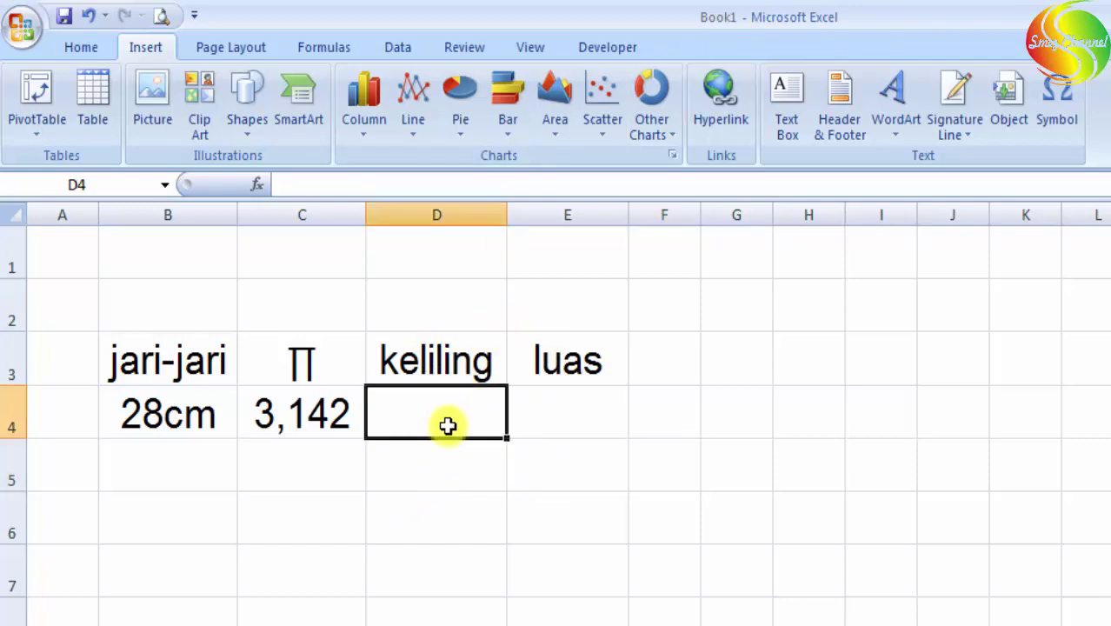
click(539, 415)
click(485, 416)
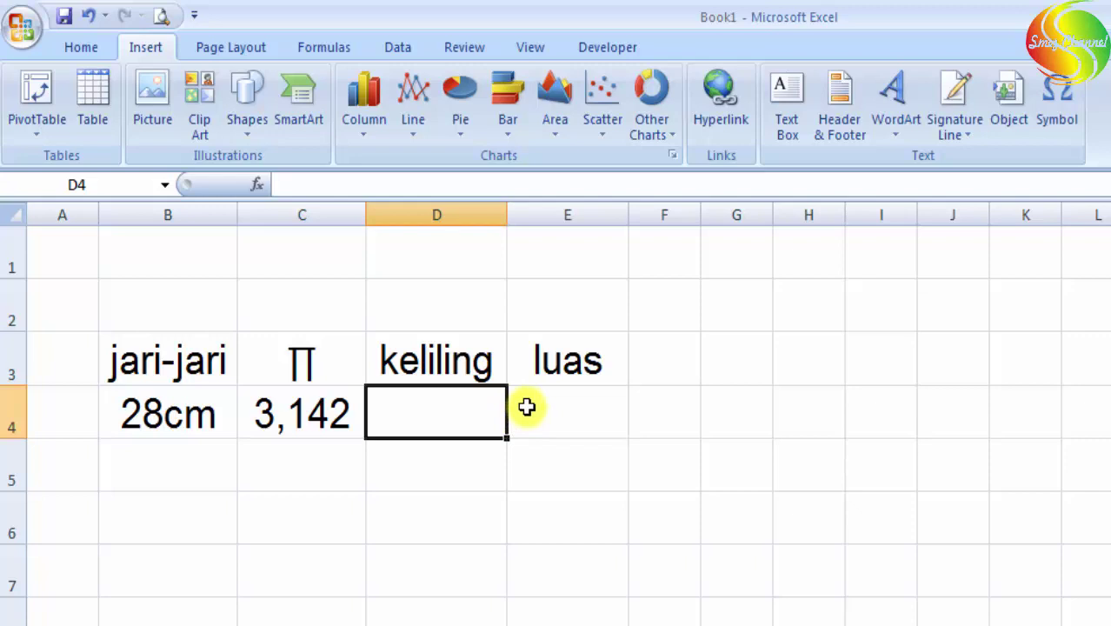
click(528, 407)
click(489, 408)
click(532, 407)
click(492, 408)
click(533, 404)
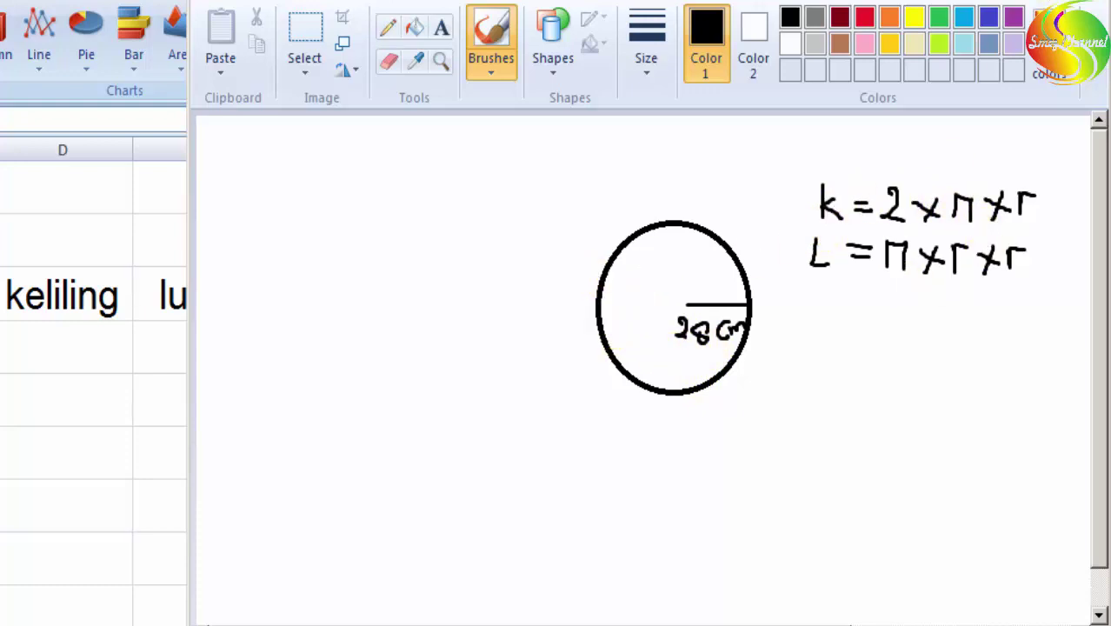
Consult the handwritten circumference formula in the Paint window and enter =2*C4*B4 in cell D4 of the Excel workbook
mouse_move(556, 0)
mouse_down()
mouse_move(635, 0)
mouse_move(591, 7)
mouse_up()
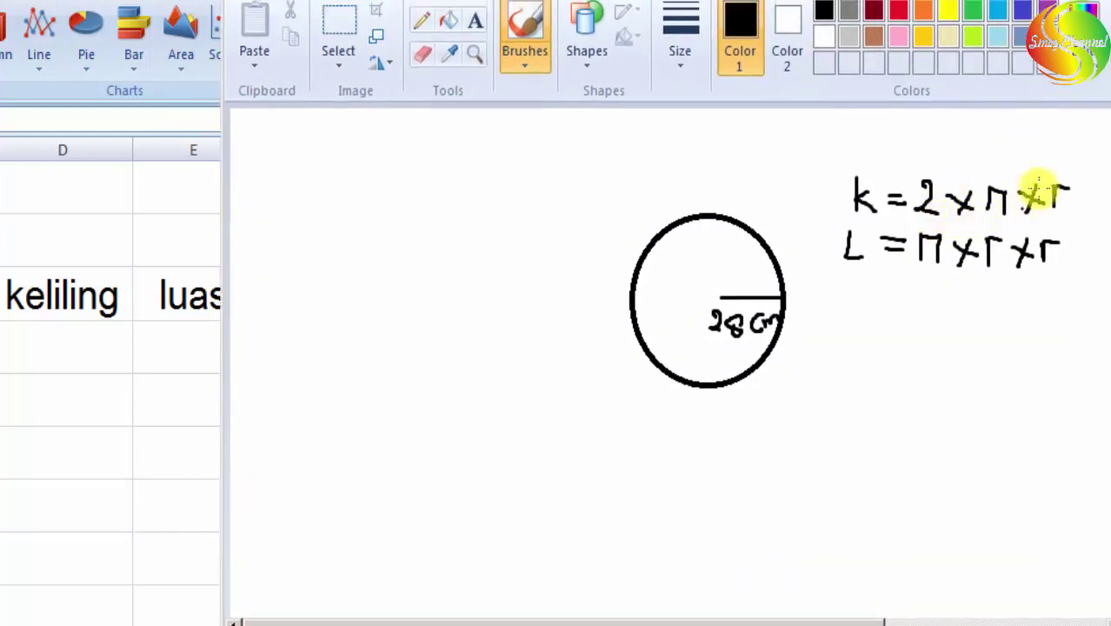
click(200, 355)
click(81, 359)
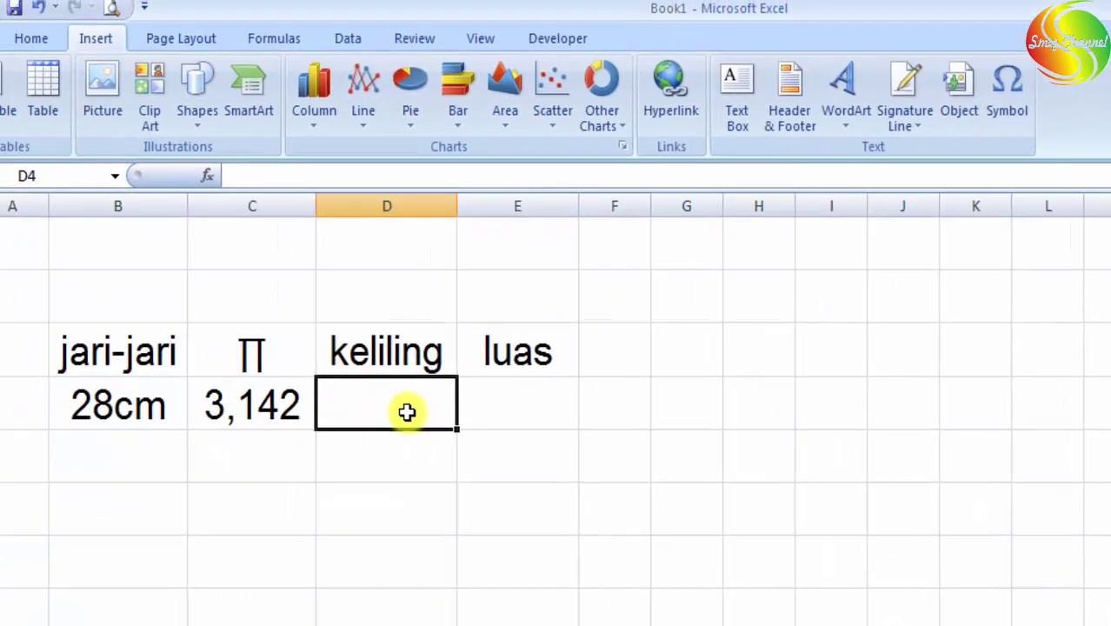
text(=)
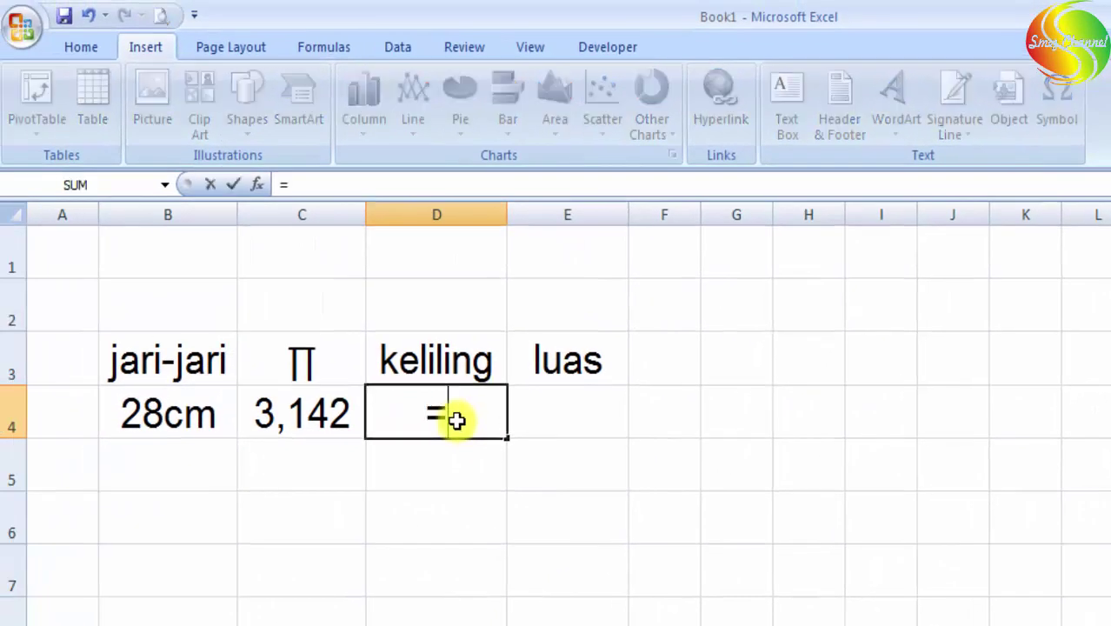
text(2*)
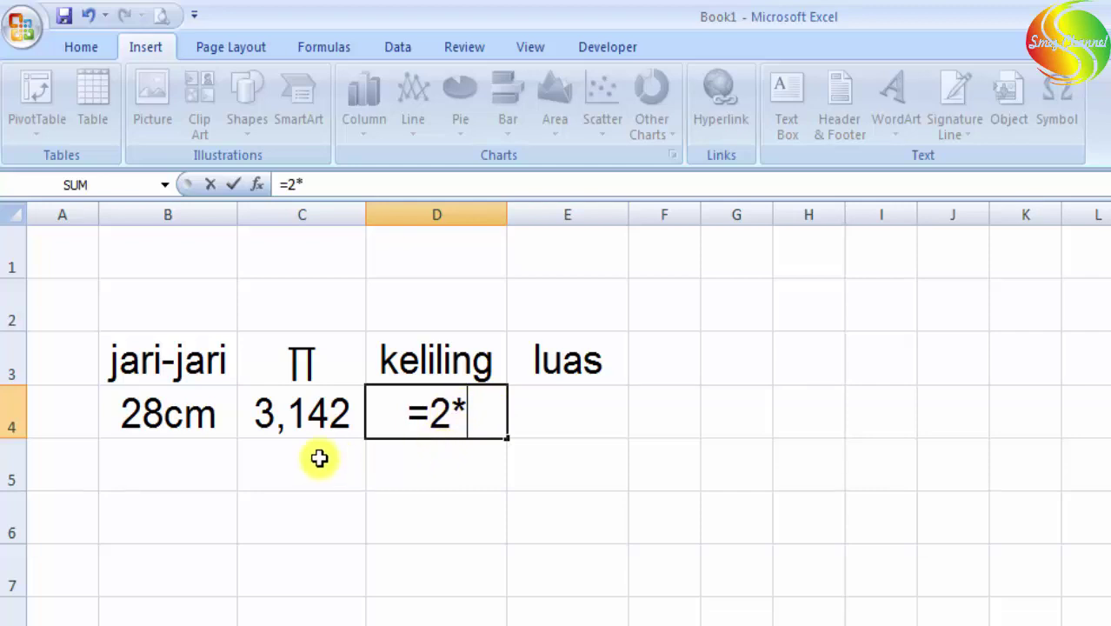
click(293, 415)
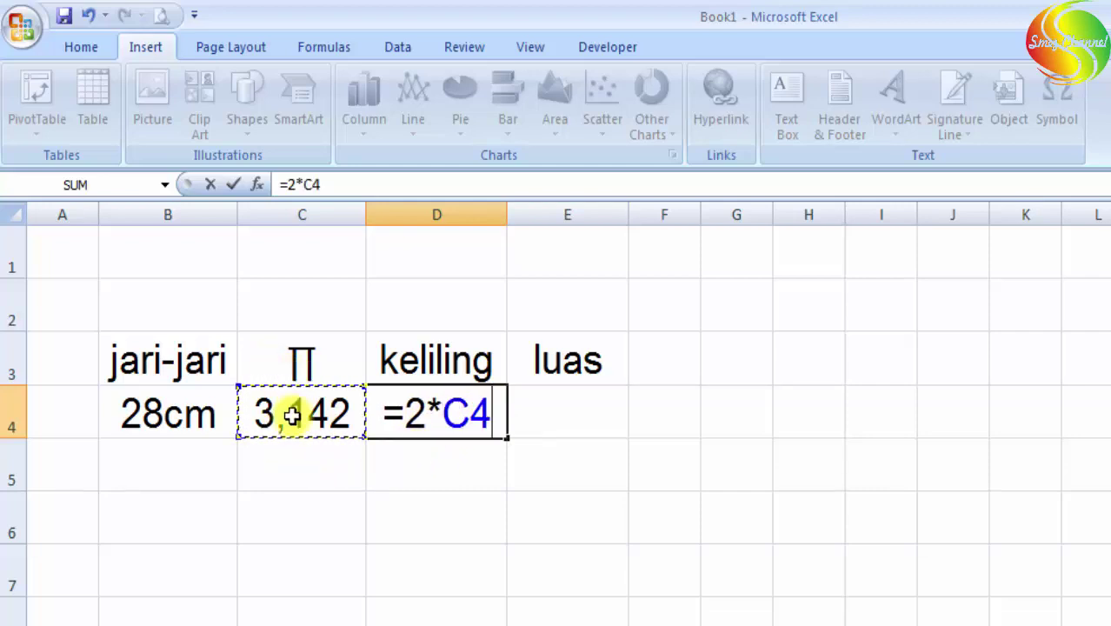
text(*)
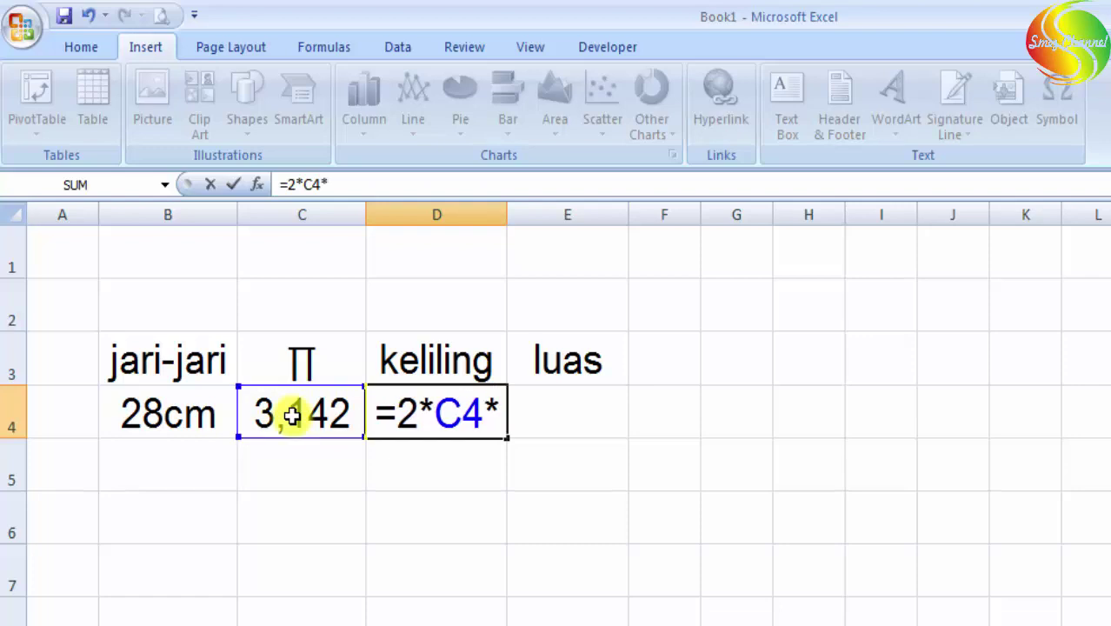
click(146, 417)
key(Return)
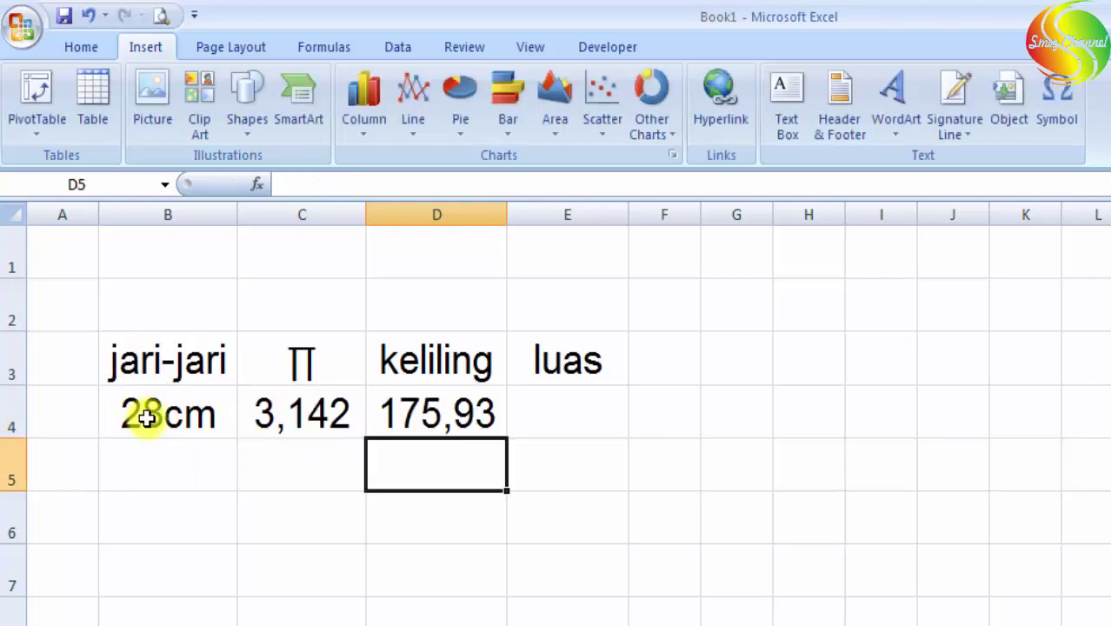
click(459, 416)
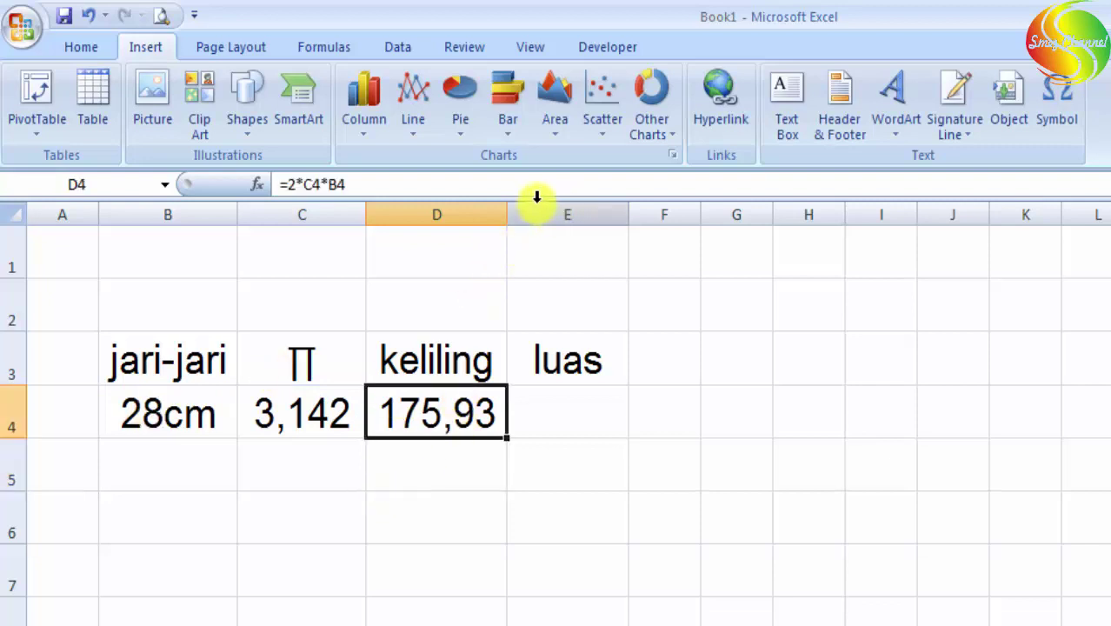
Widen column D and reduce the keliling result in cell D4 to zero decimal places
drag(503, 216, 561, 214)
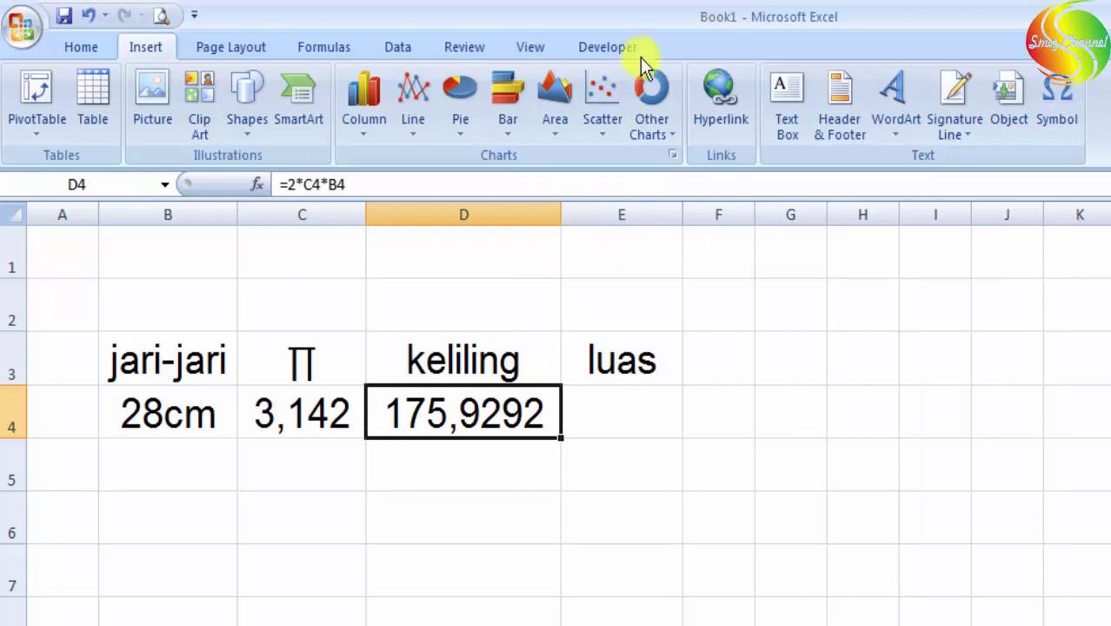
drag(566, 206, 568, 209)
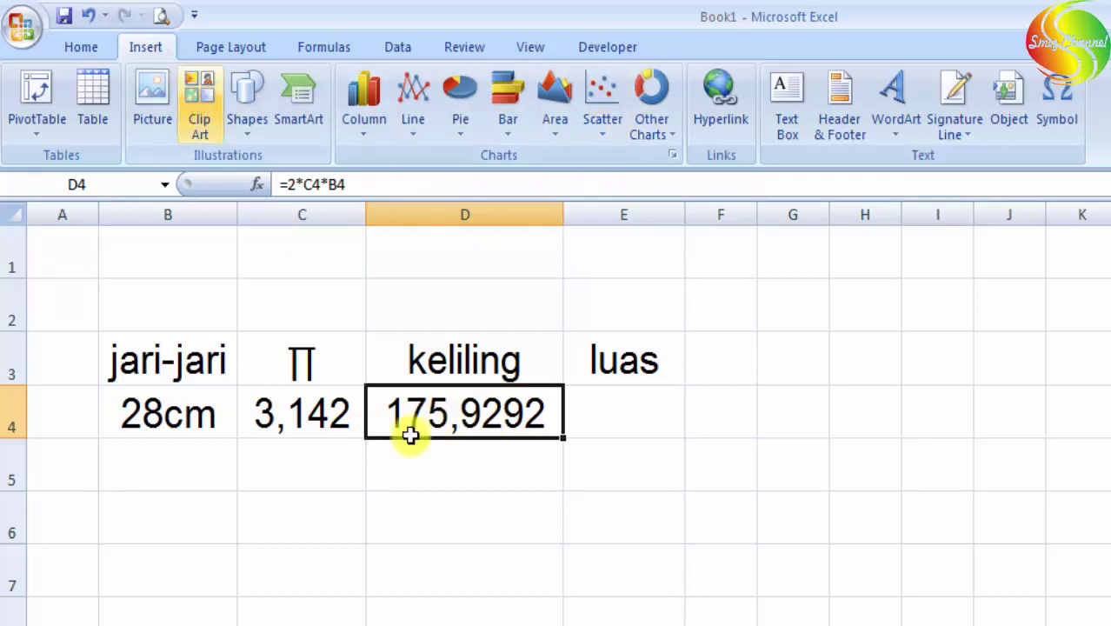
click(93, 47)
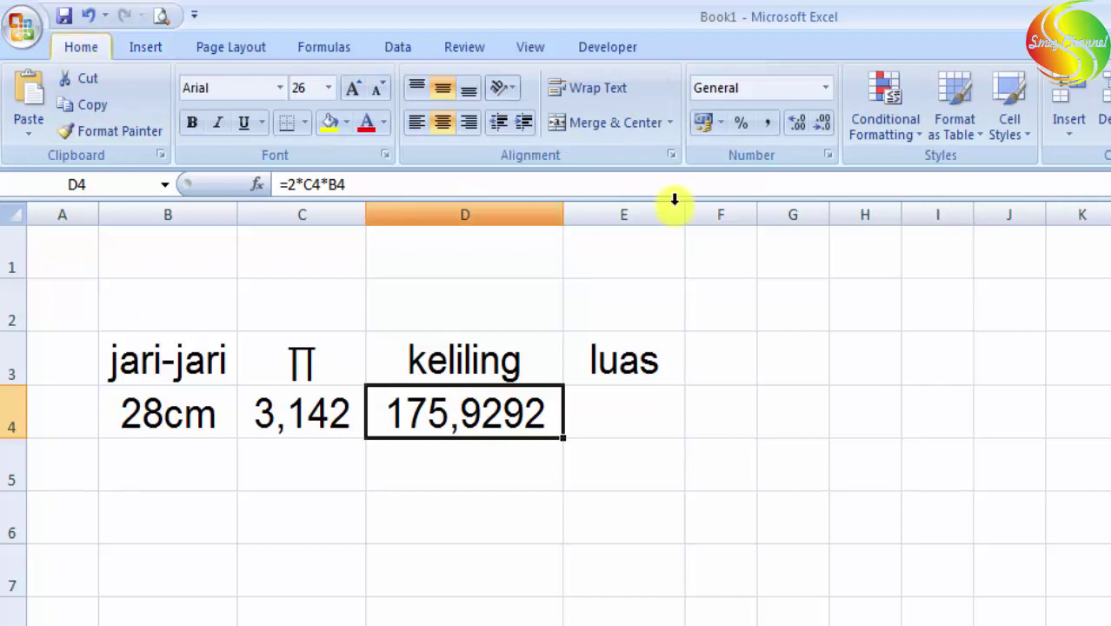
click(822, 122)
click(822, 122)
click(822, 121)
click(822, 121)
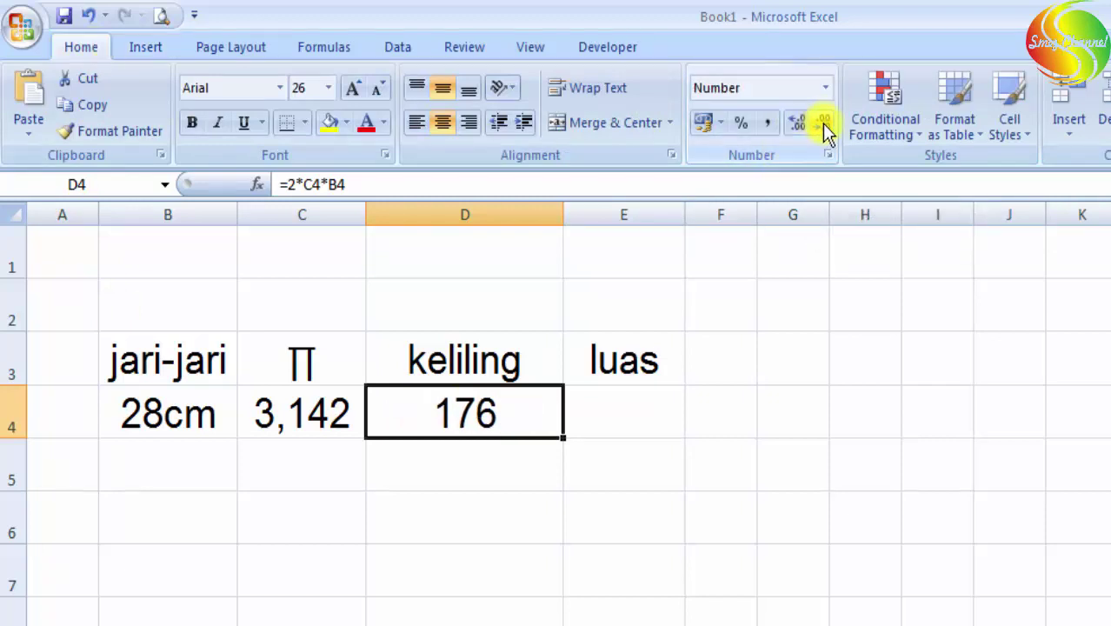
Apply the custom number format 0"cm" to the keliling result in cell D4
click(396, 574)
click(517, 426)
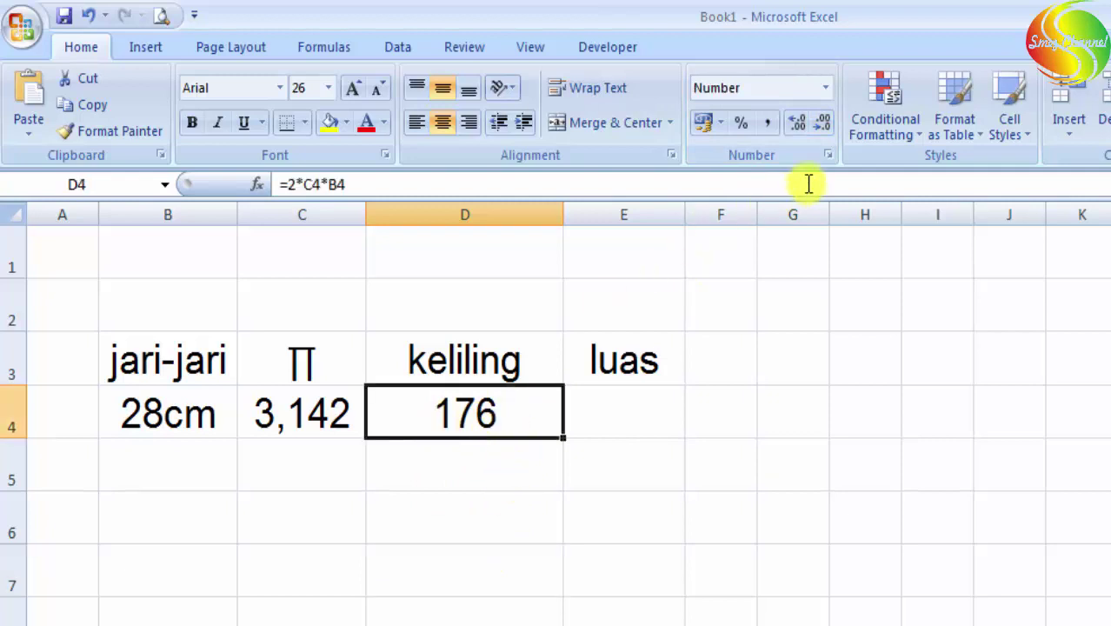
click(828, 155)
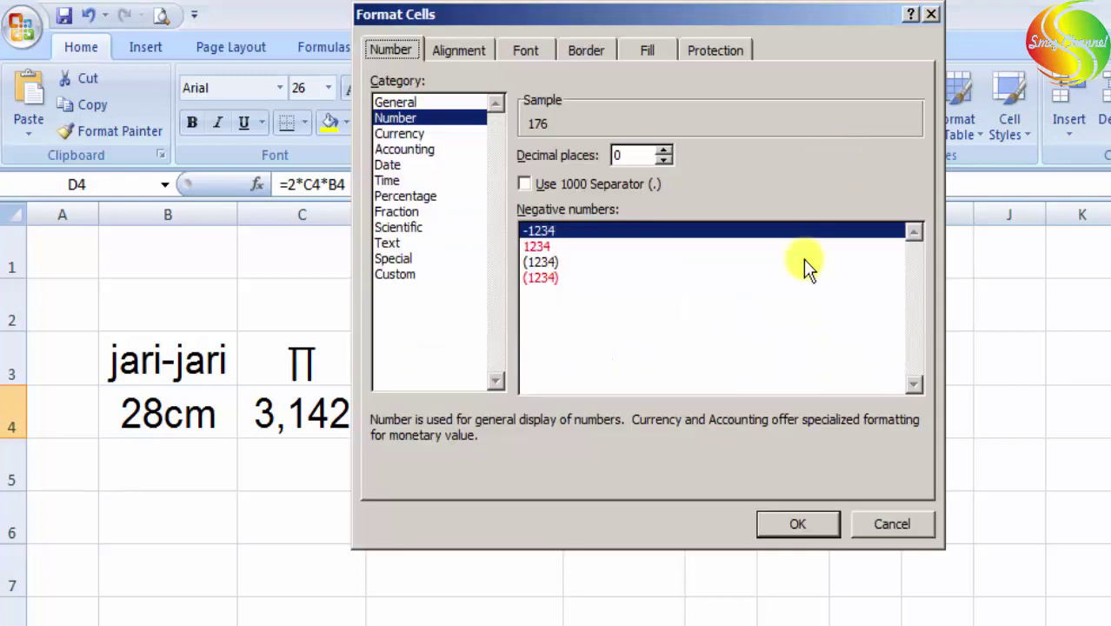
click(414, 274)
scroll(924, 287, down, 10)
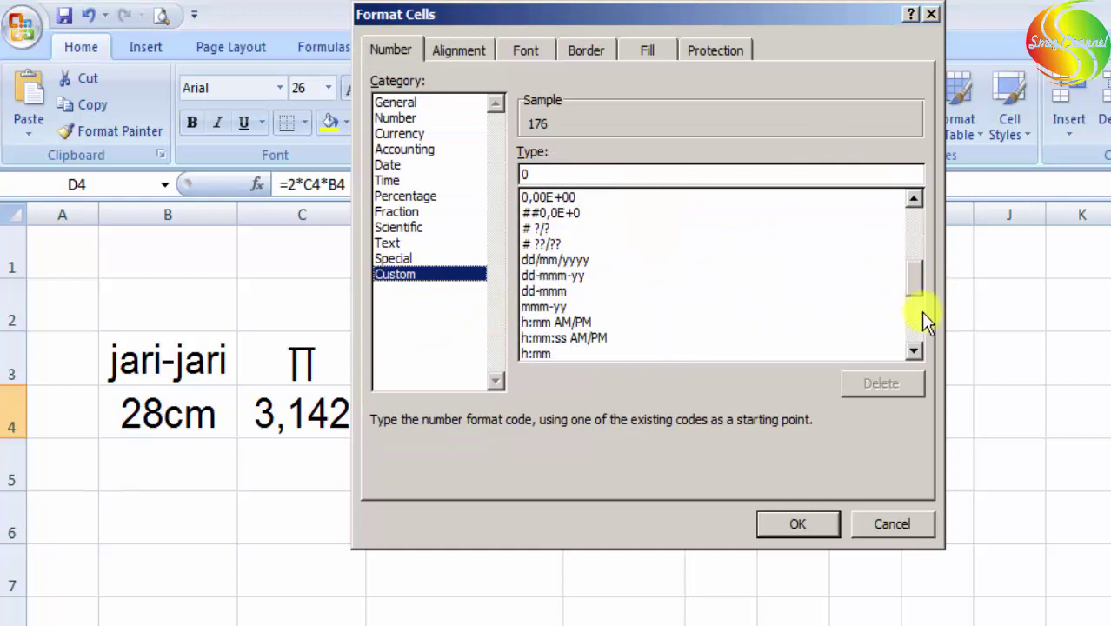
click(536, 322)
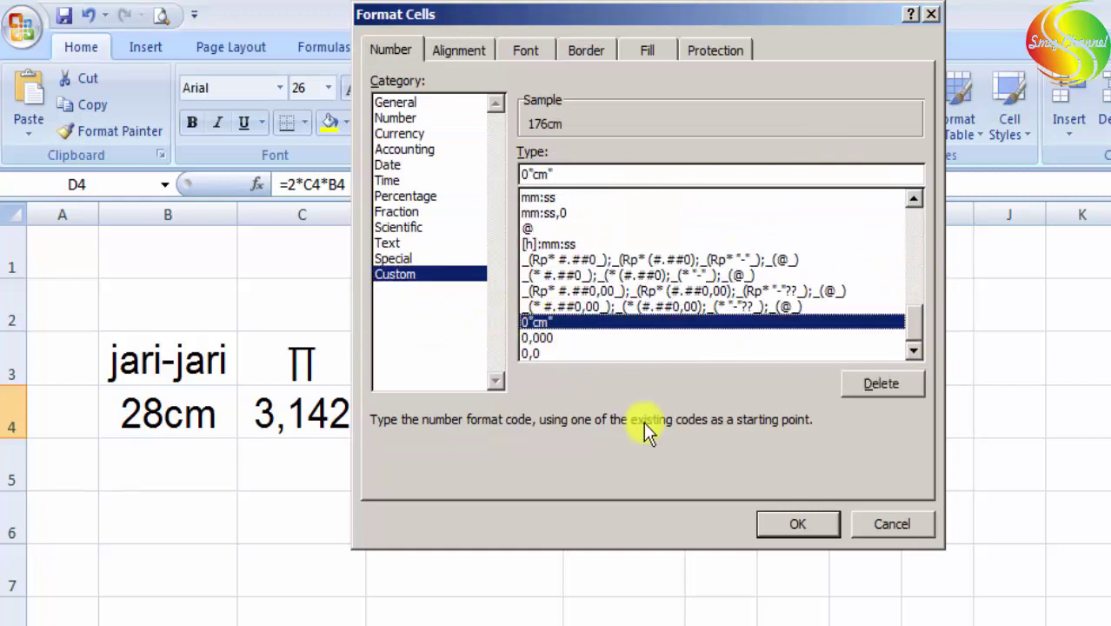
click(774, 522)
click(608, 522)
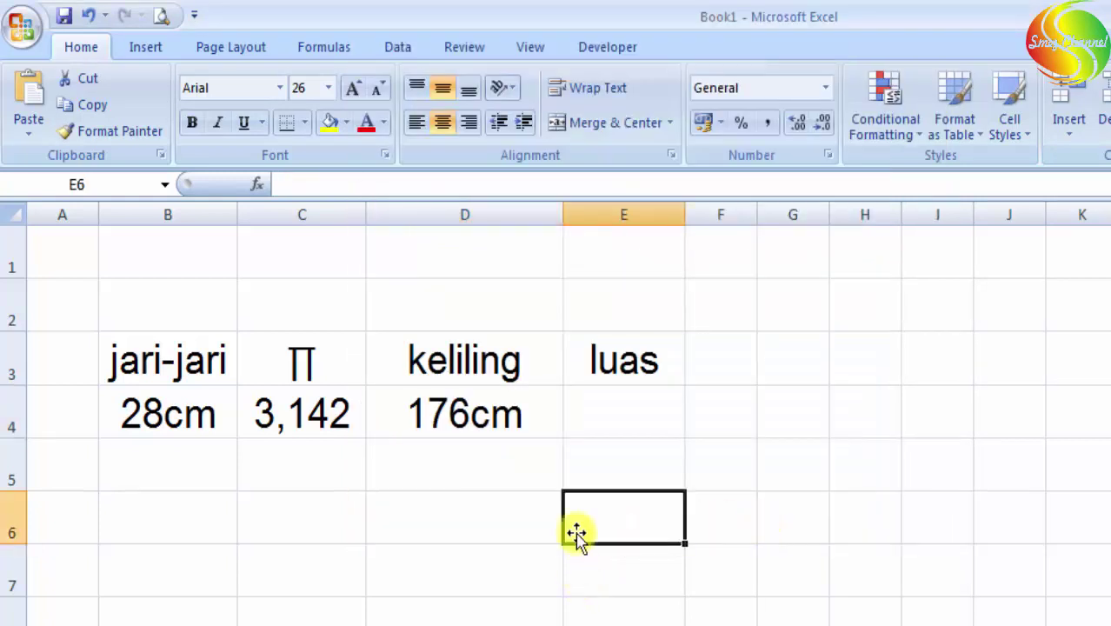
Widen column E in the Excel workbook and consult the handwritten area formula in the Paint window
drag(686, 218, 706, 219)
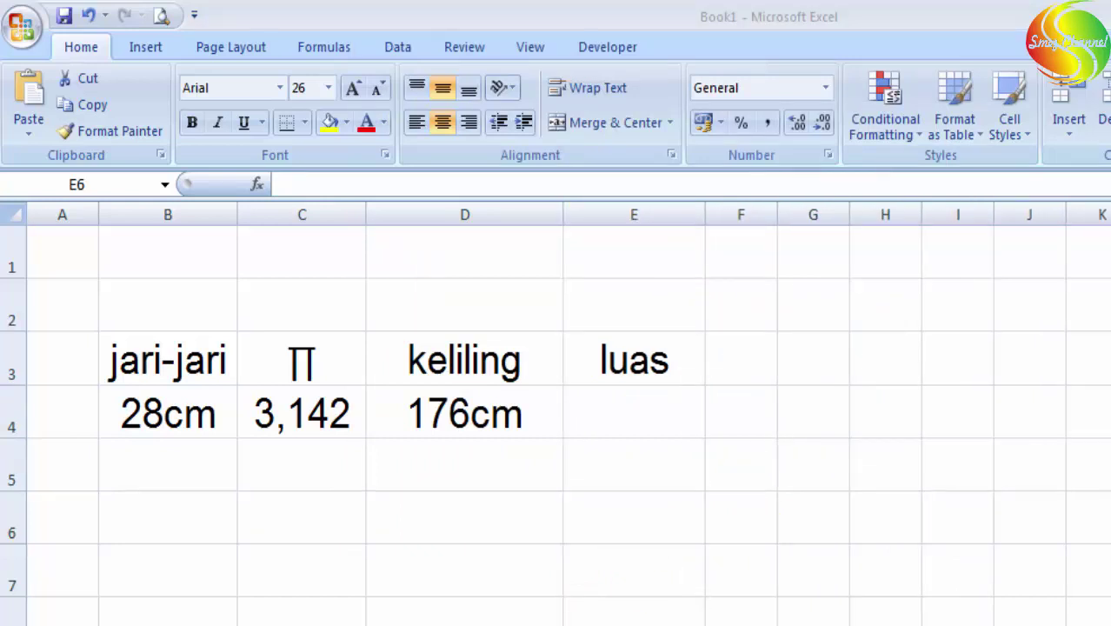
key(alt+Tab)
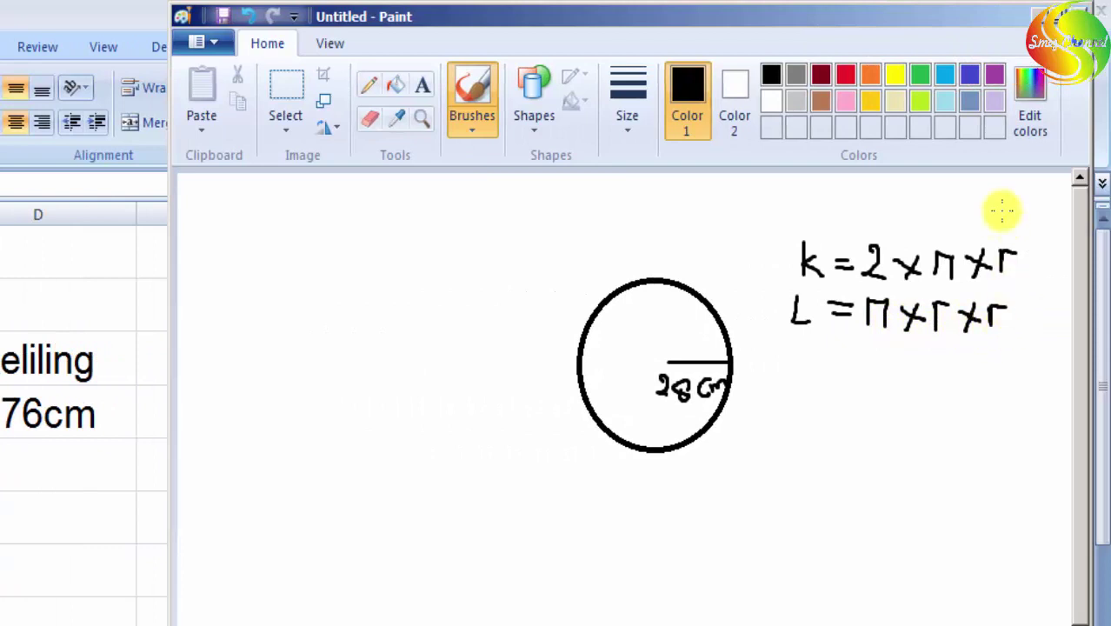
click(1042, 21)
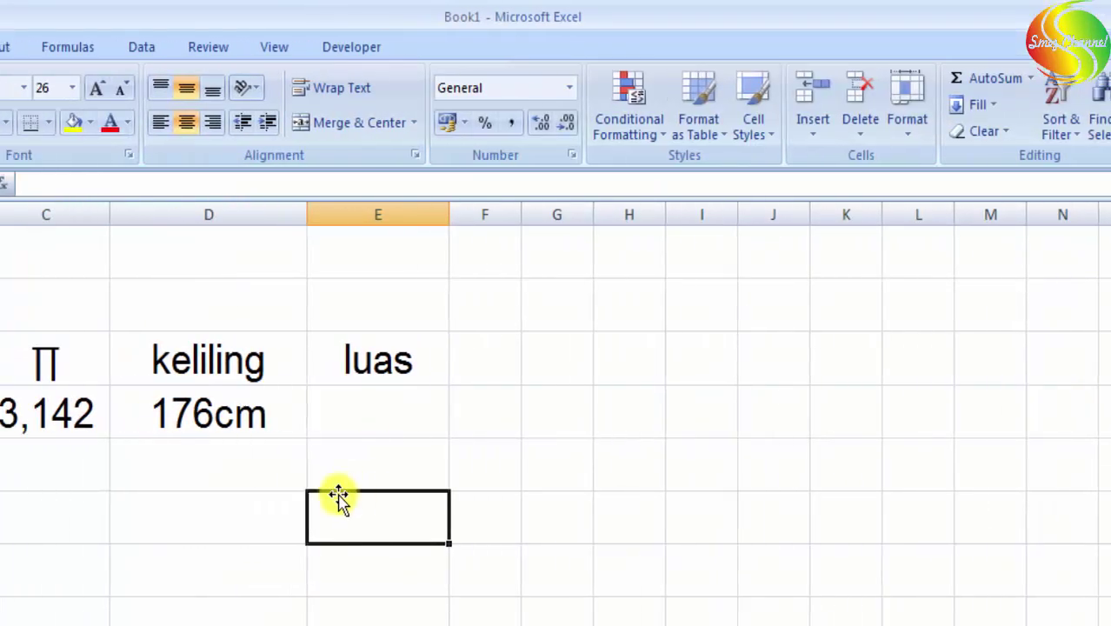
drag(710, 212, 728, 213)
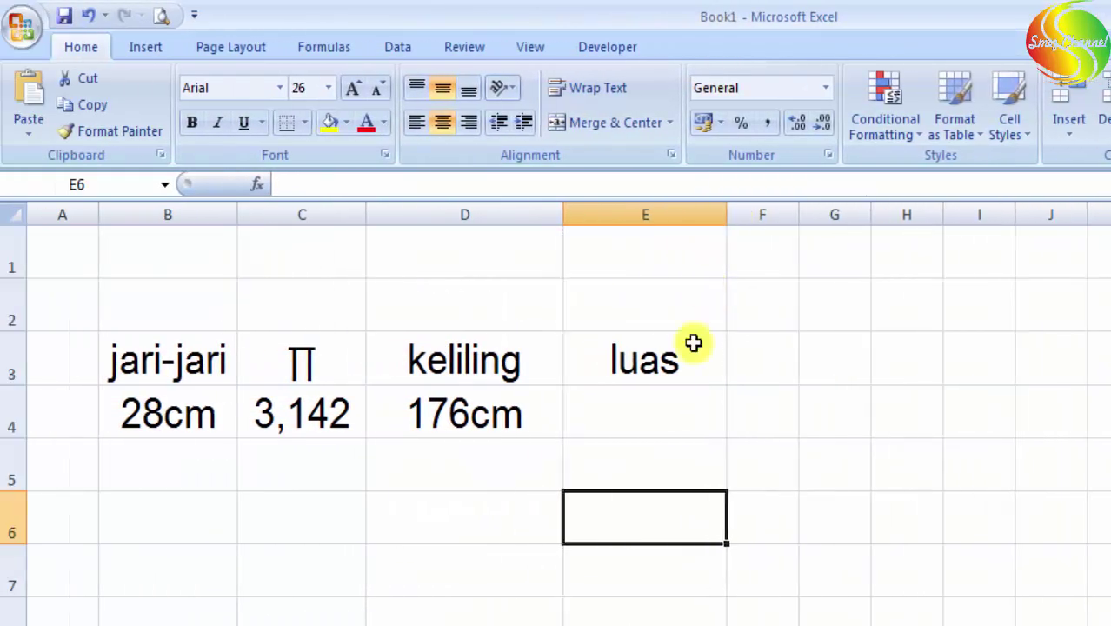
Enter the area formula =C4*B4*B4 in cell E4 of the Excel workbook, rechecking the handwritten formula in Paint
click(676, 406)
text(=)
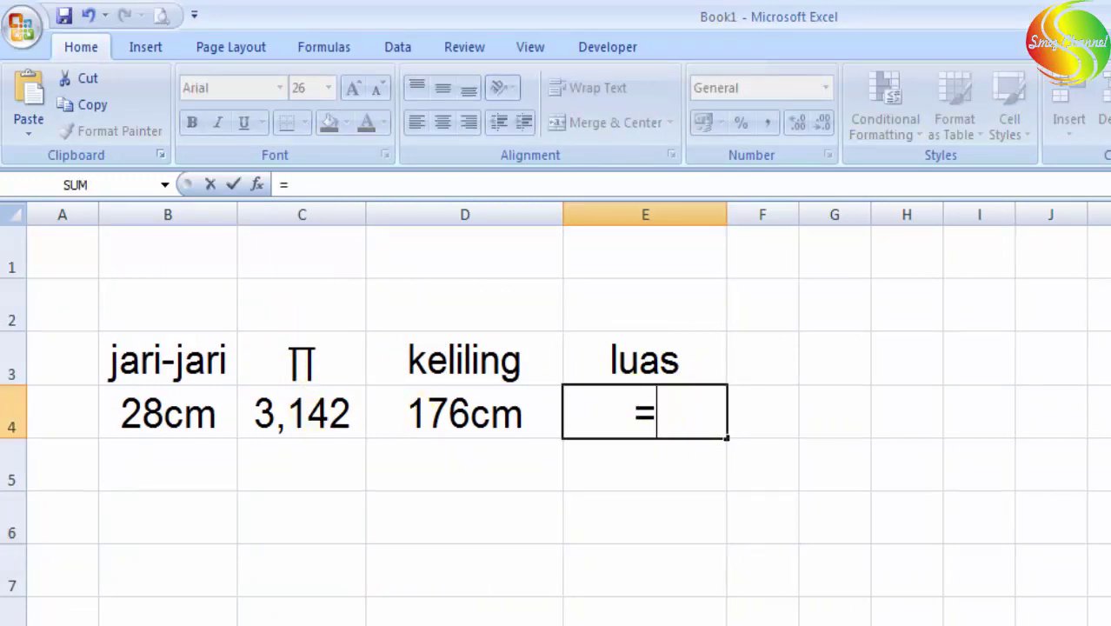
click(986, 619)
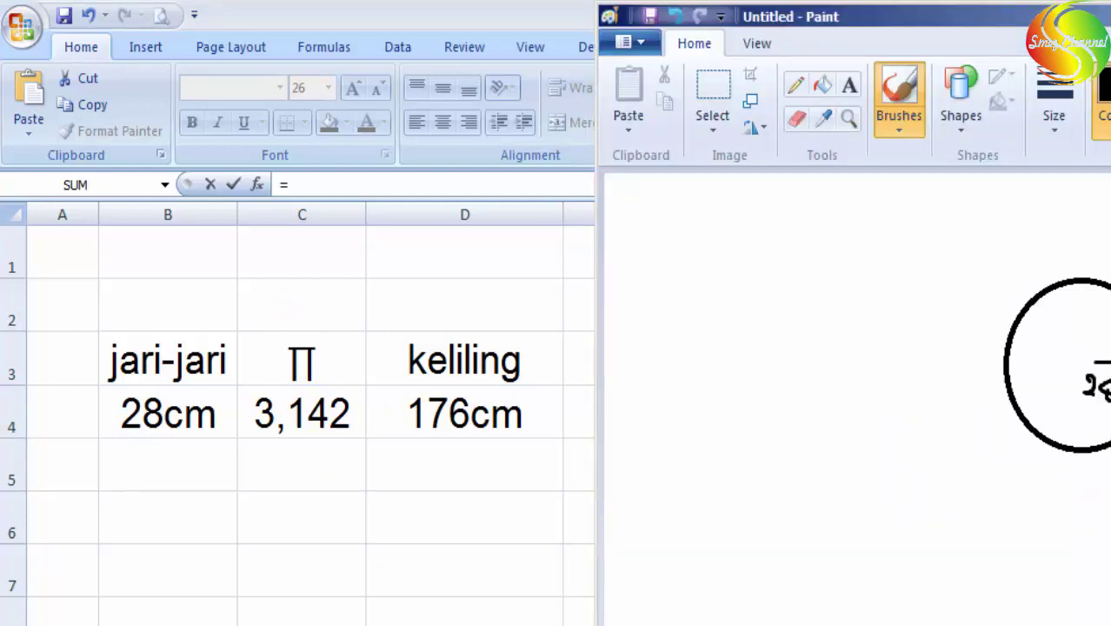
key(alt+Tab)
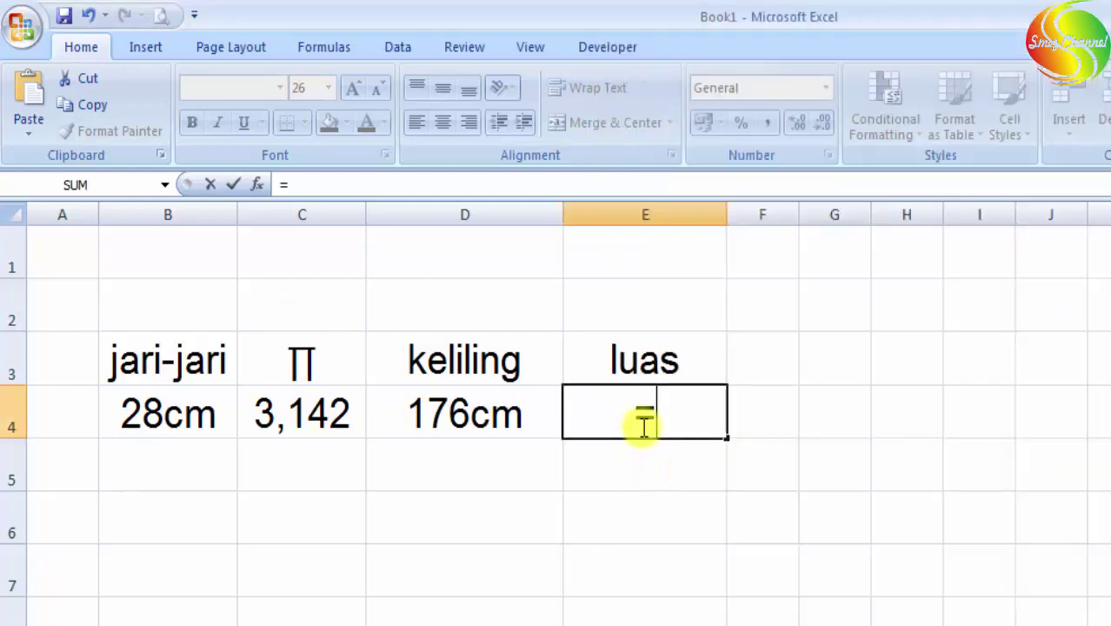
click(306, 424)
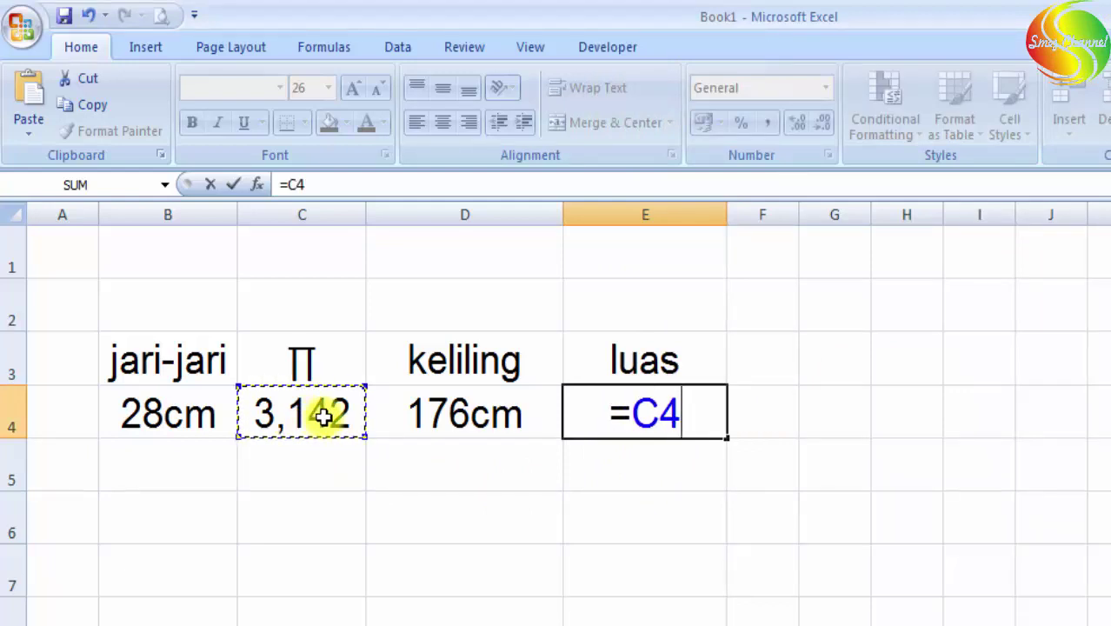
text(*)
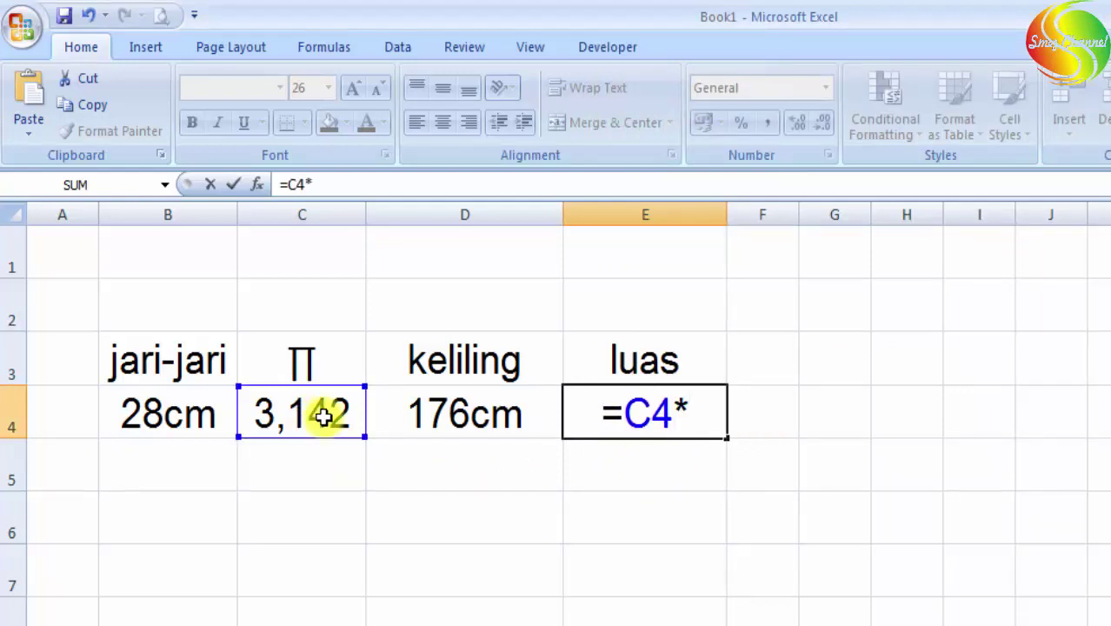
click(178, 423)
text(*)
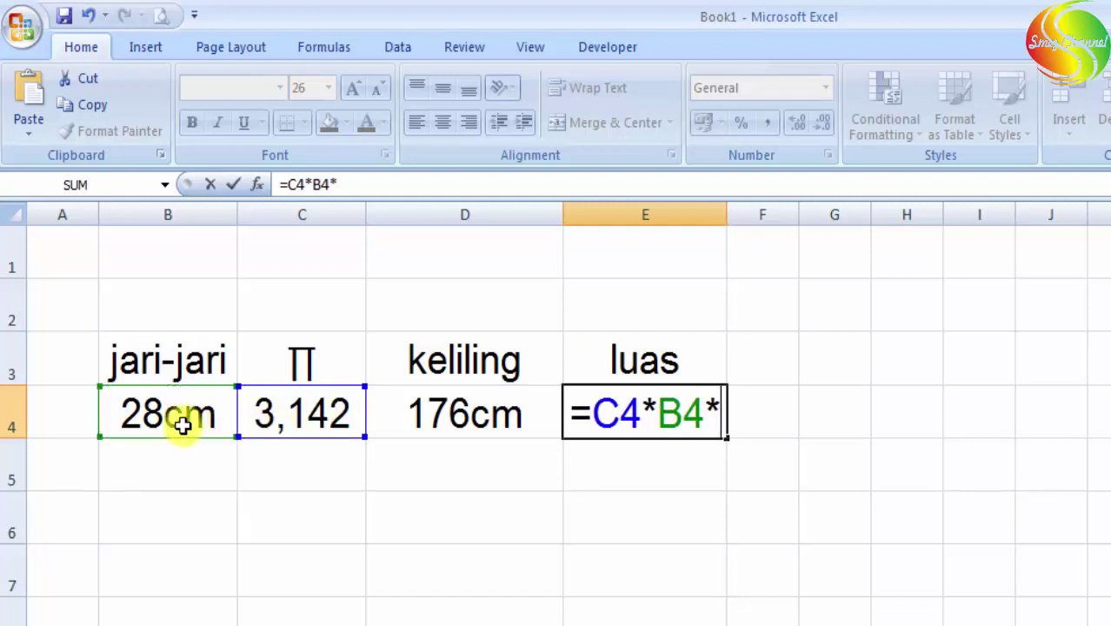
click(216, 420)
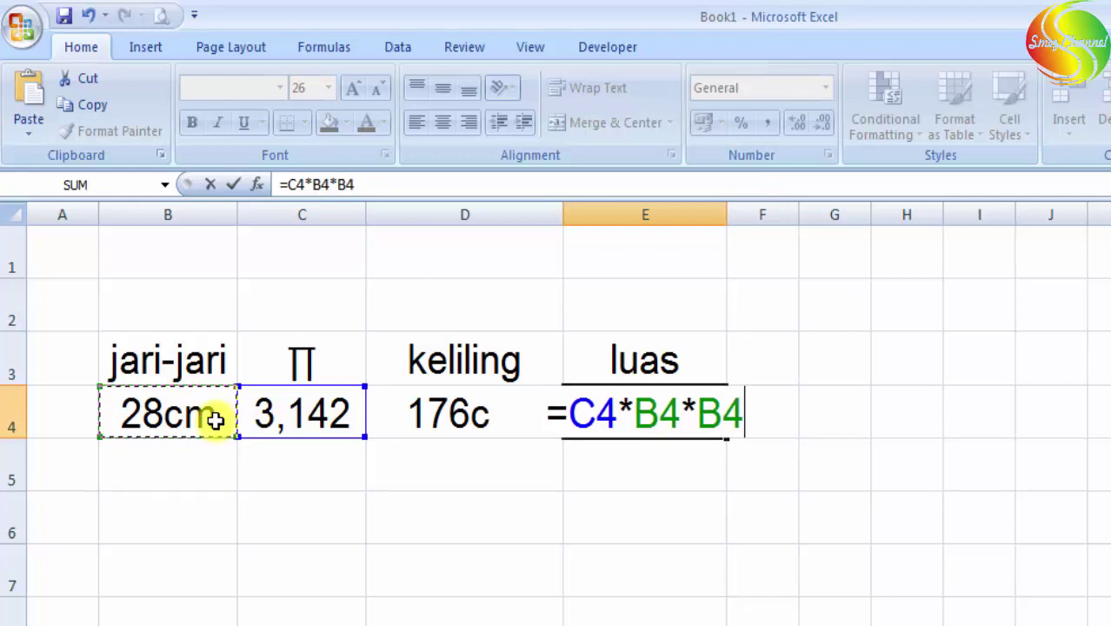
key(Return)
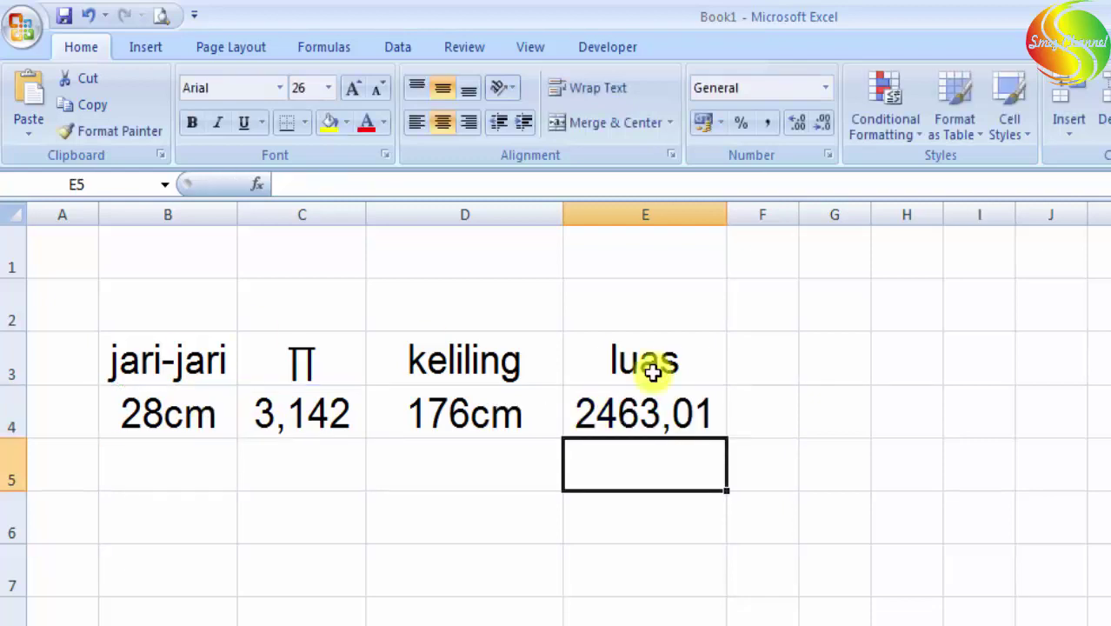
Widen column E and reduce the luas result in cell E4 to zero decimal places
drag(722, 209, 770, 217)
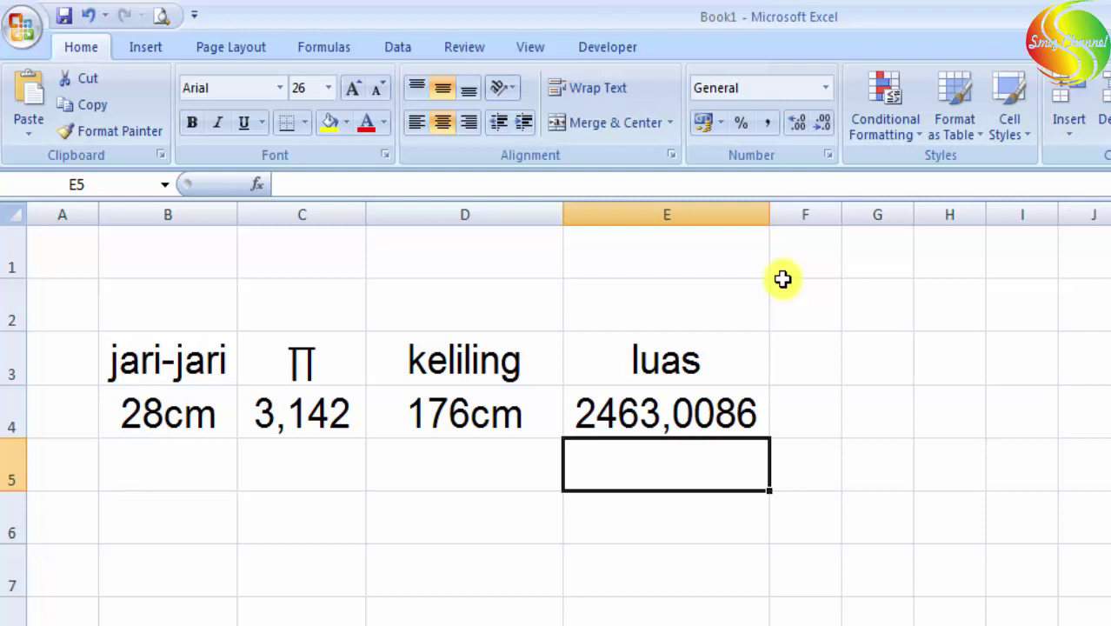
click(648, 399)
click(823, 117)
click(823, 117)
click(822, 117)
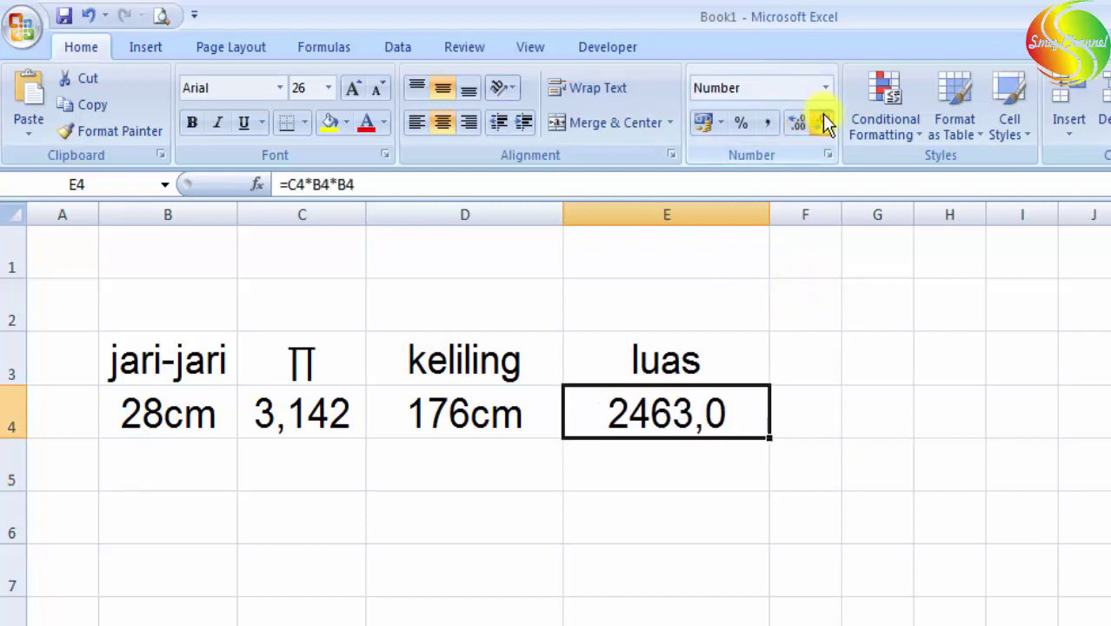
click(823, 117)
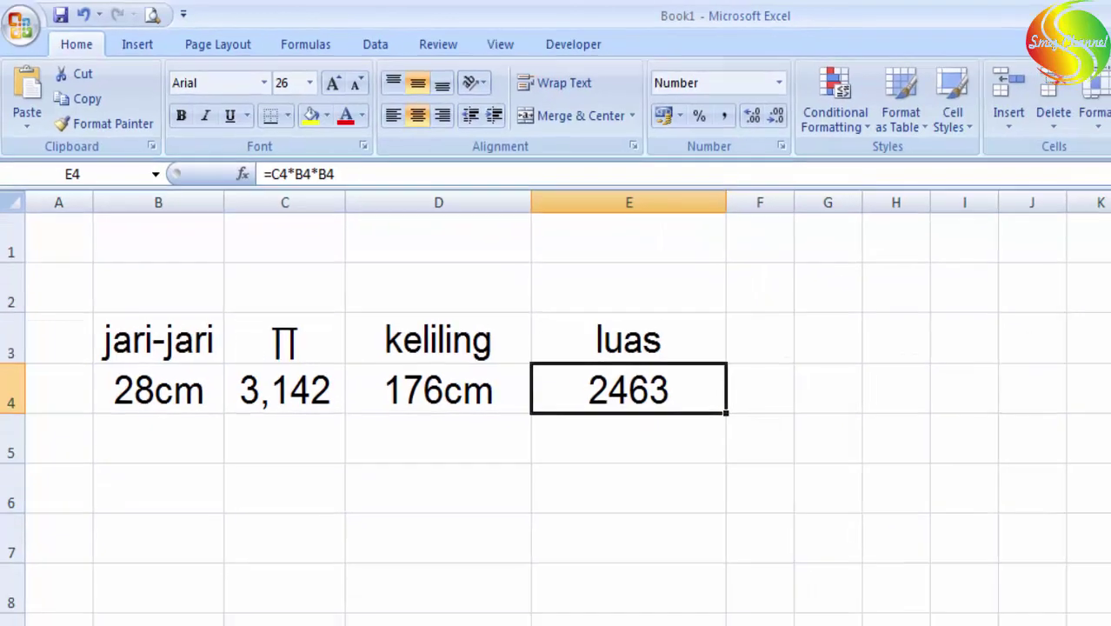
Enter cm² in cell L4, inserting the superscript two from the Latin-1 Supplement symbol subset, and select that cell
click(990, 336)
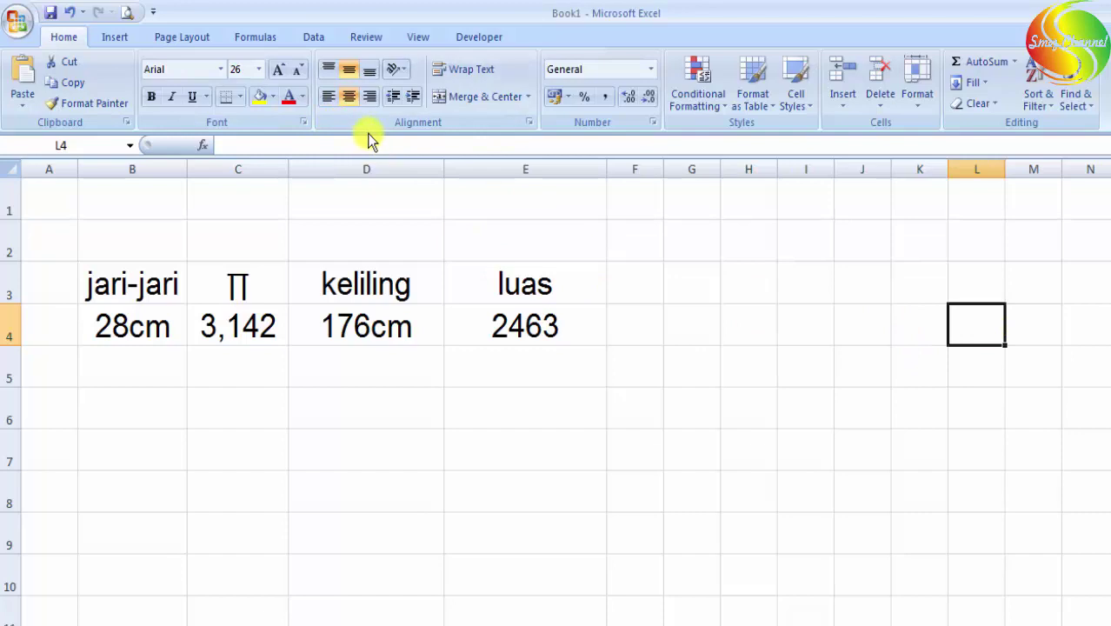
text(cm)
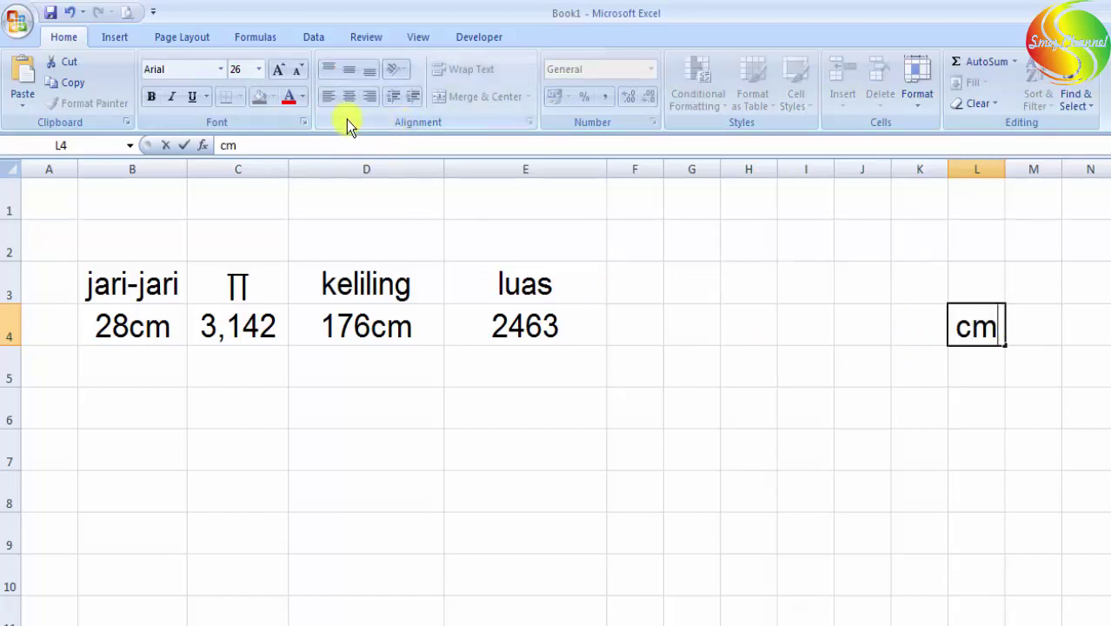
click(101, 42)
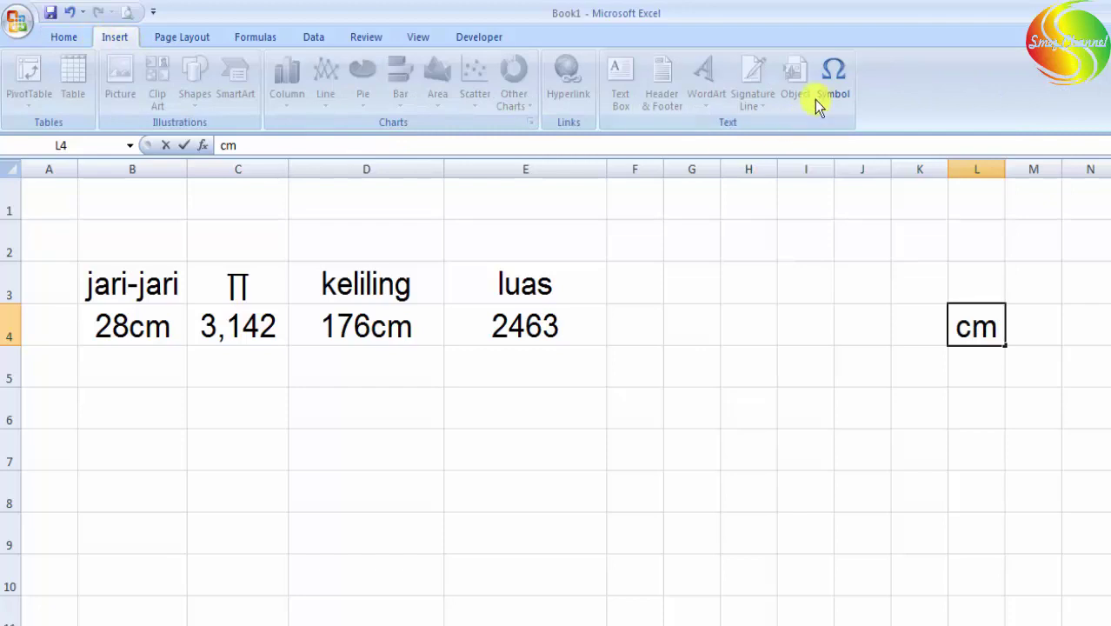
click(832, 78)
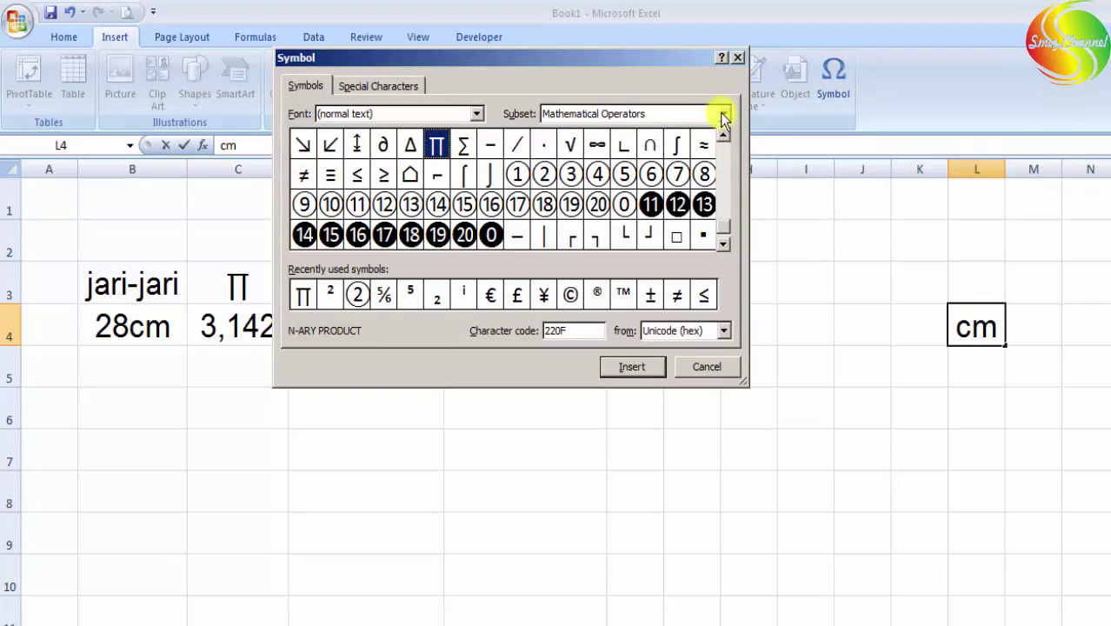
drag(588, 67, 747, 59)
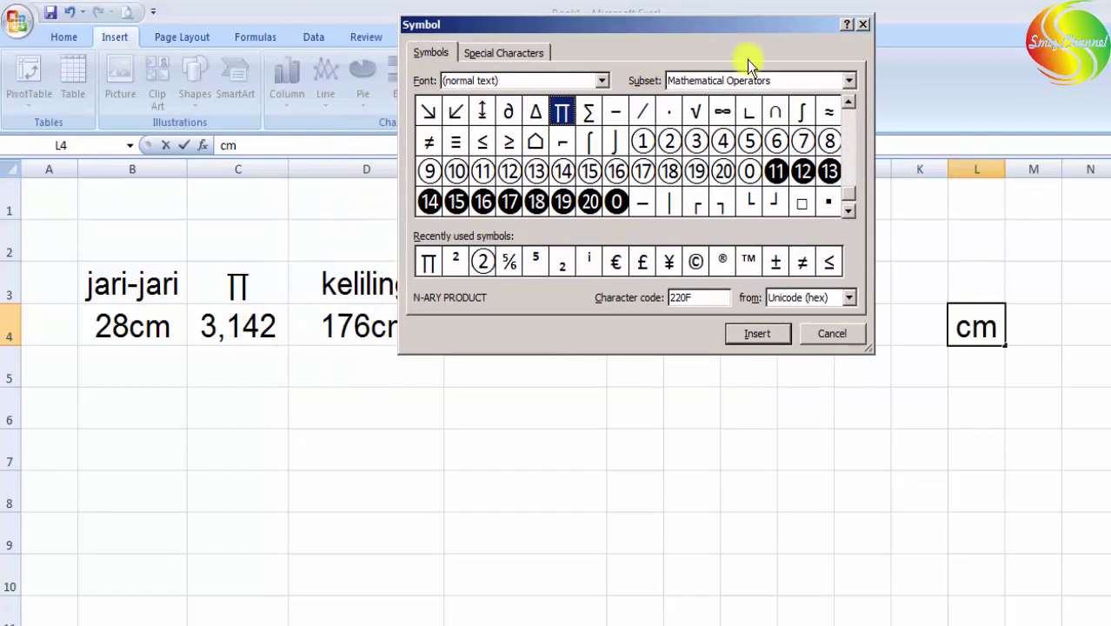
click(850, 83)
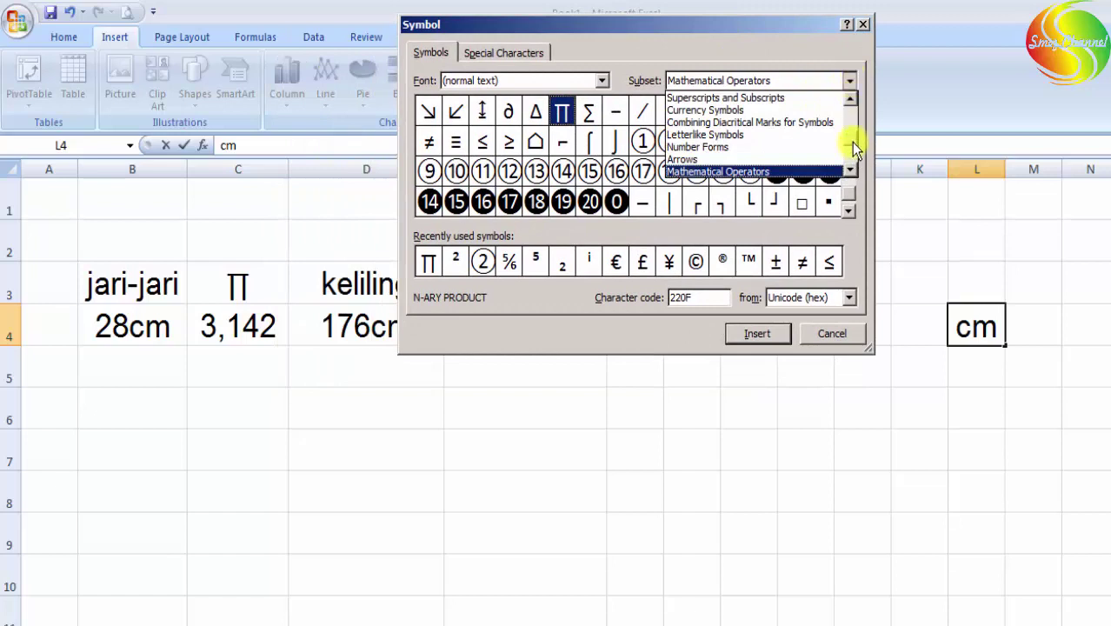
drag(851, 142, 851, 110)
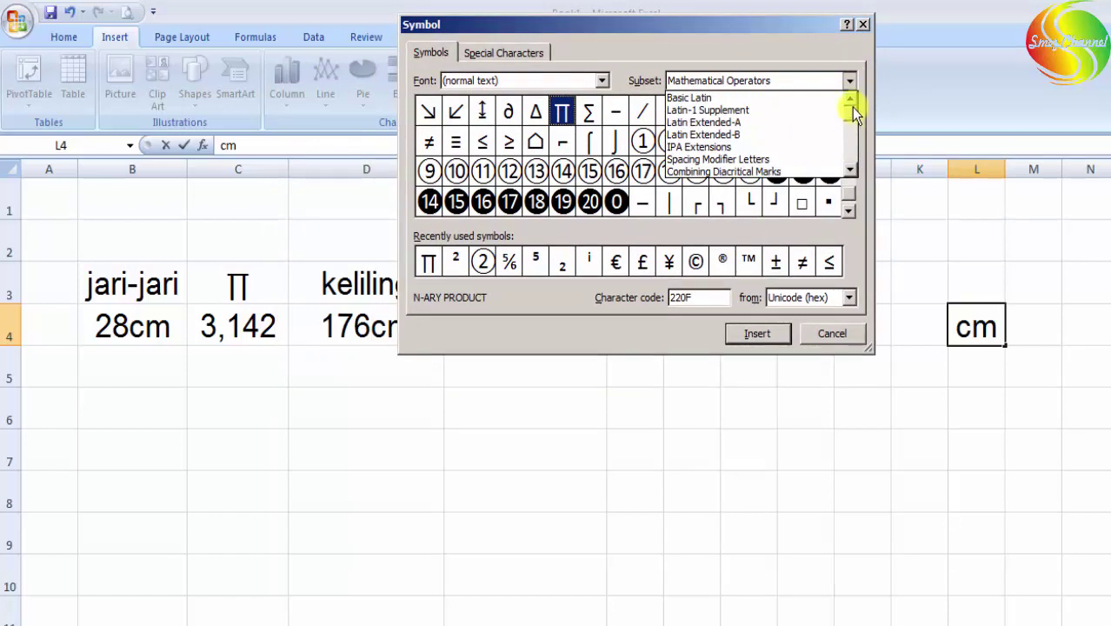
click(735, 111)
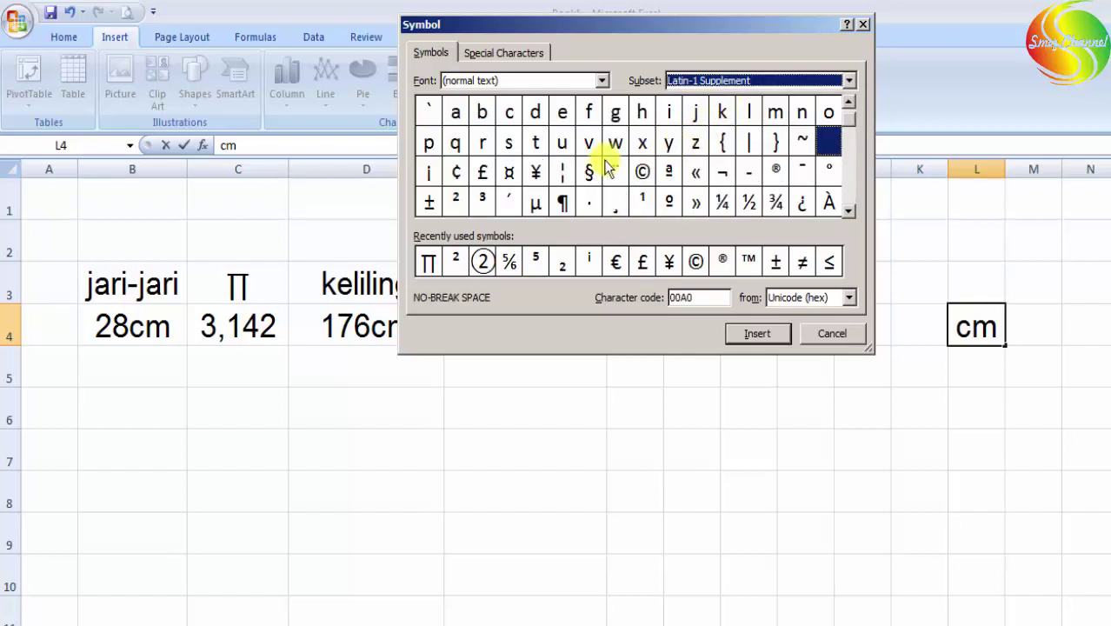
click(458, 201)
click(759, 333)
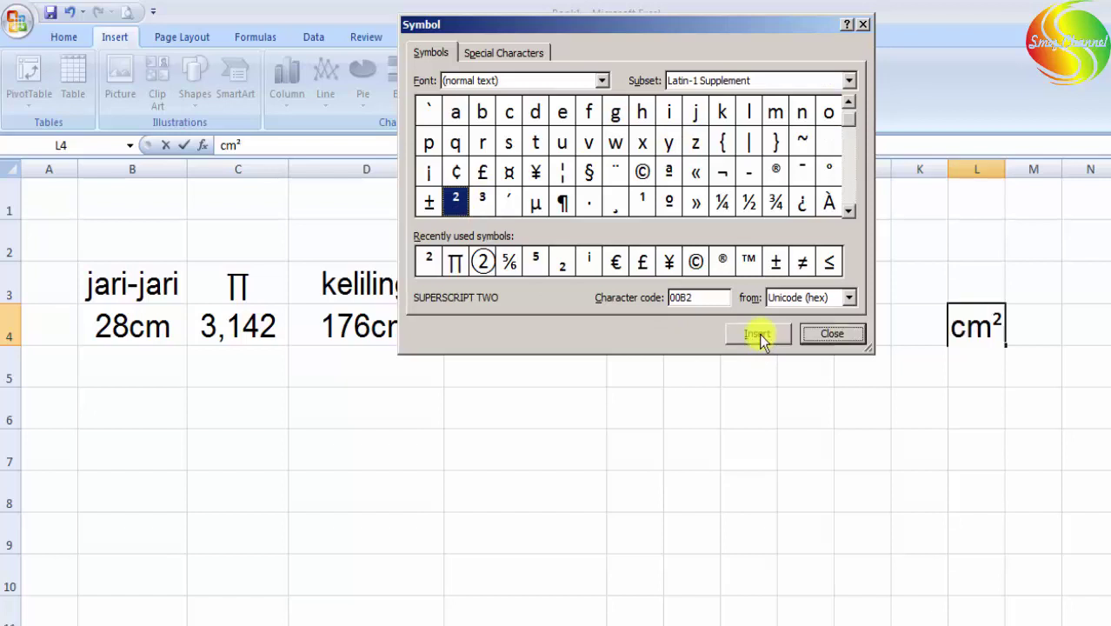
click(824, 335)
click(960, 485)
click(1085, 406)
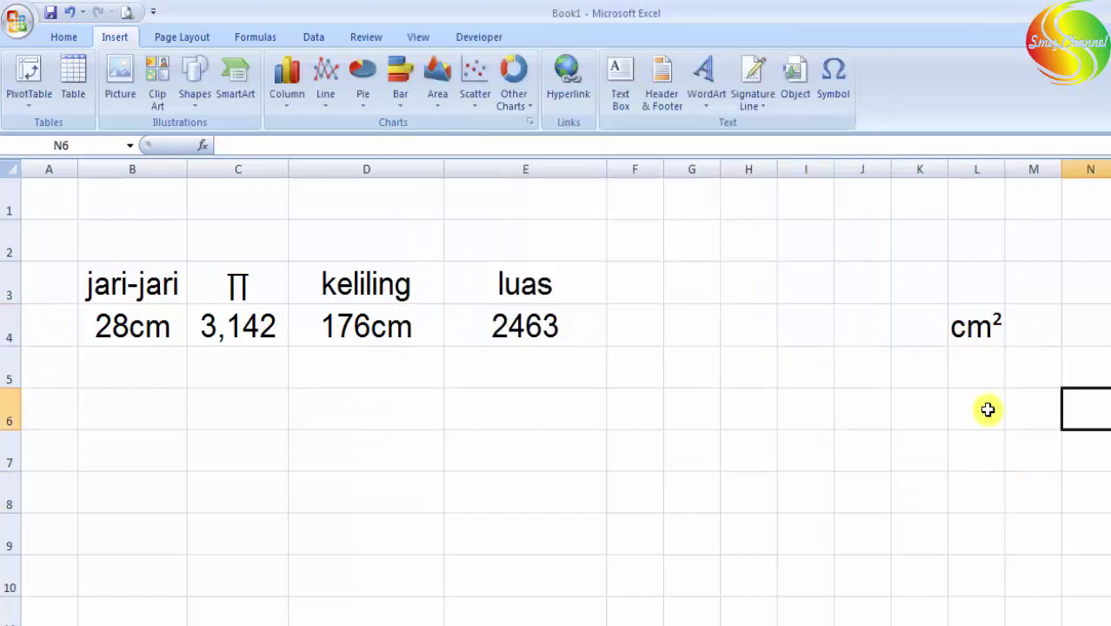
click(990, 330)
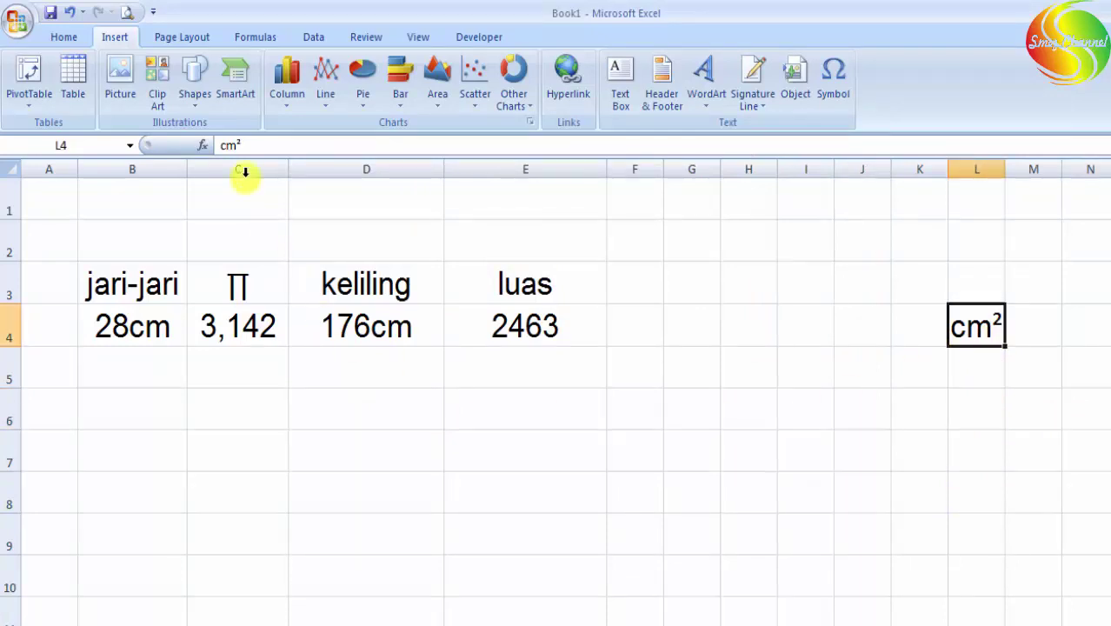
Copy the cm² text from the contents of cell L4 and finish editing that cell
drag(250, 146, 217, 146)
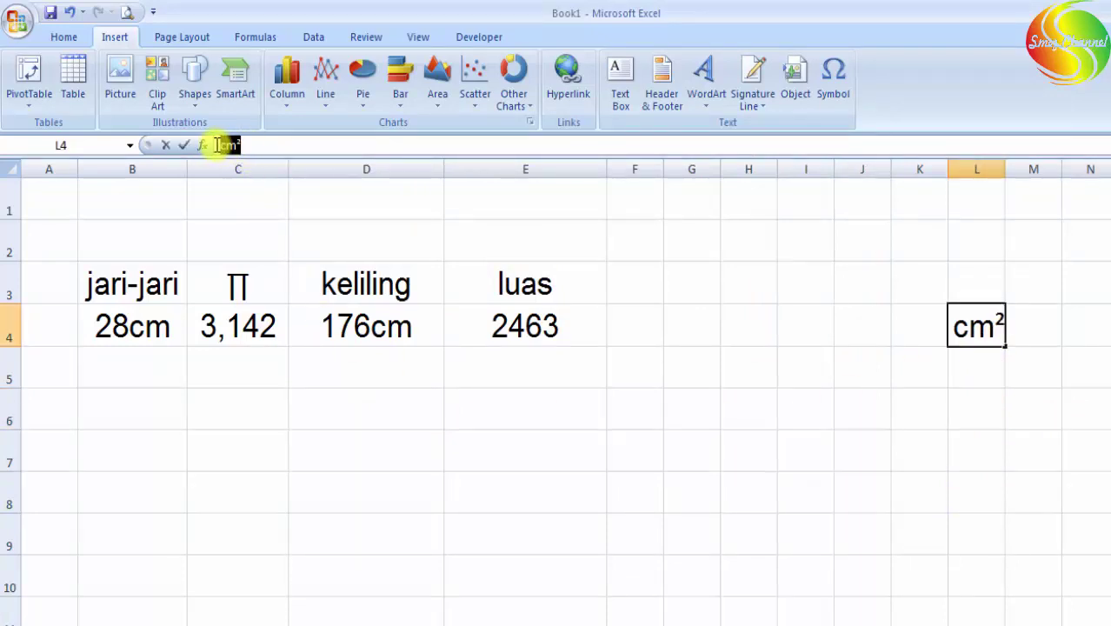
right_click(226, 146)
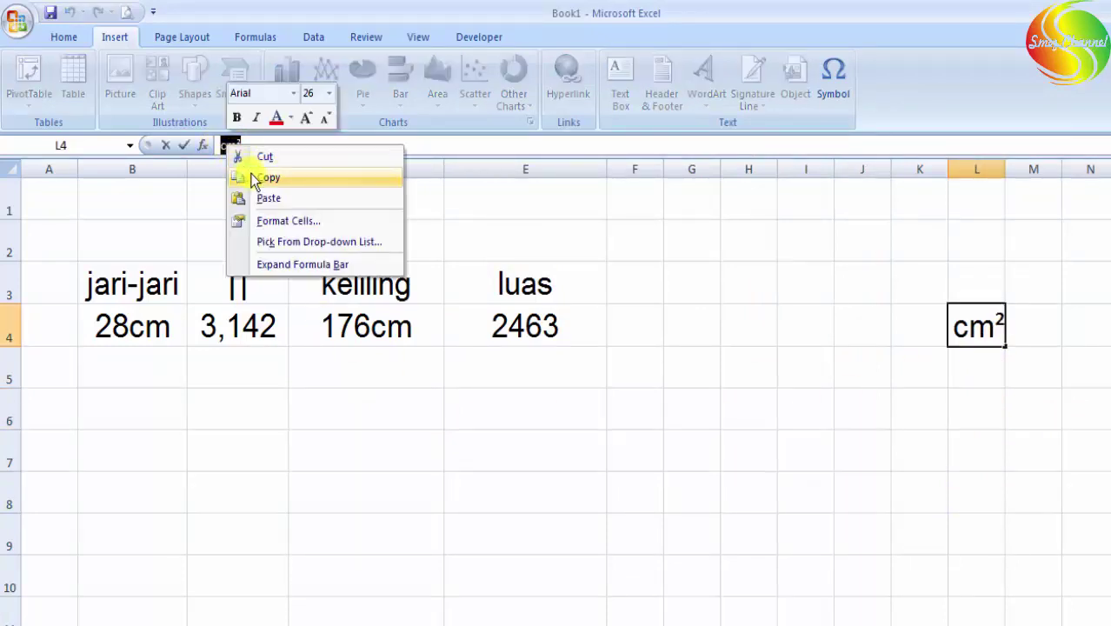
click(254, 178)
key(Return)
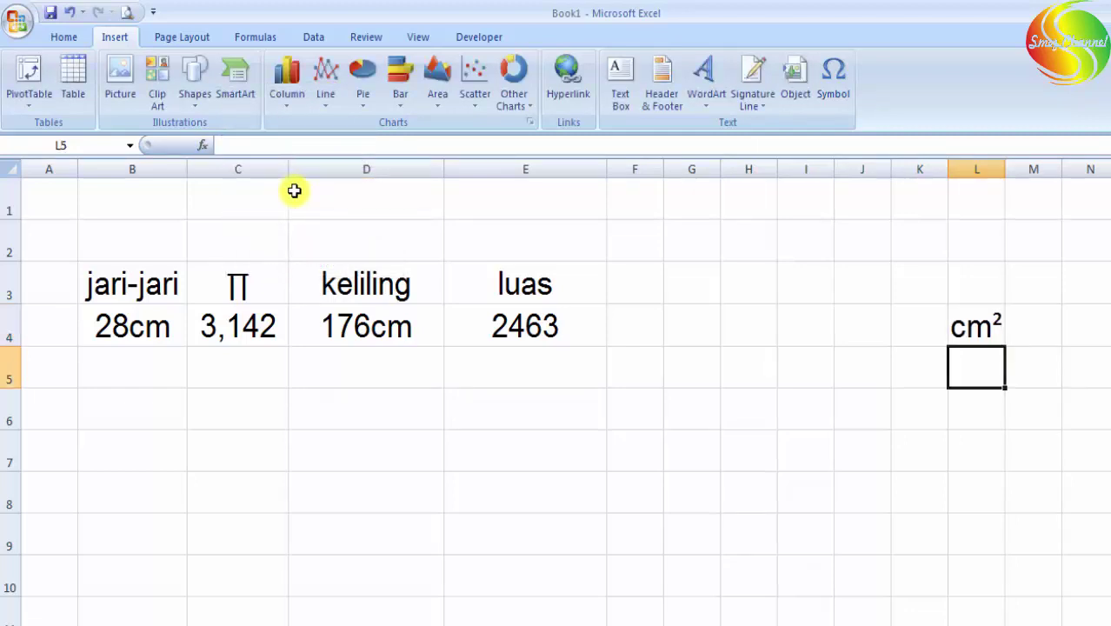
Apply the custom number format 0"cm²" to the luas result in cell E4, pasting the copied unit between the quotation marks
click(541, 329)
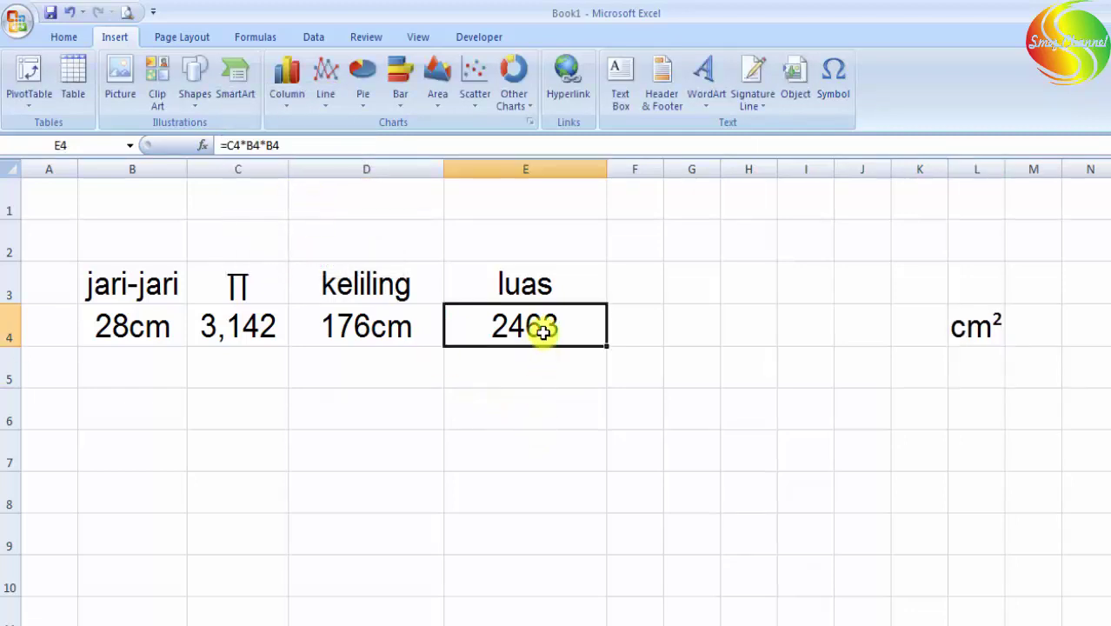
right_click(542, 331)
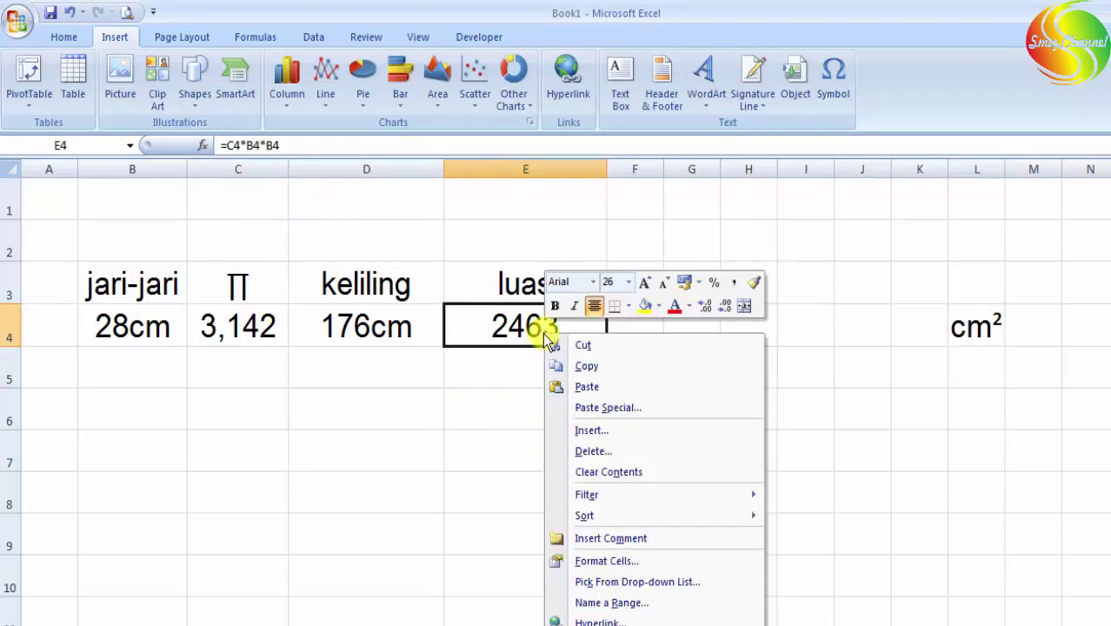
click(608, 561)
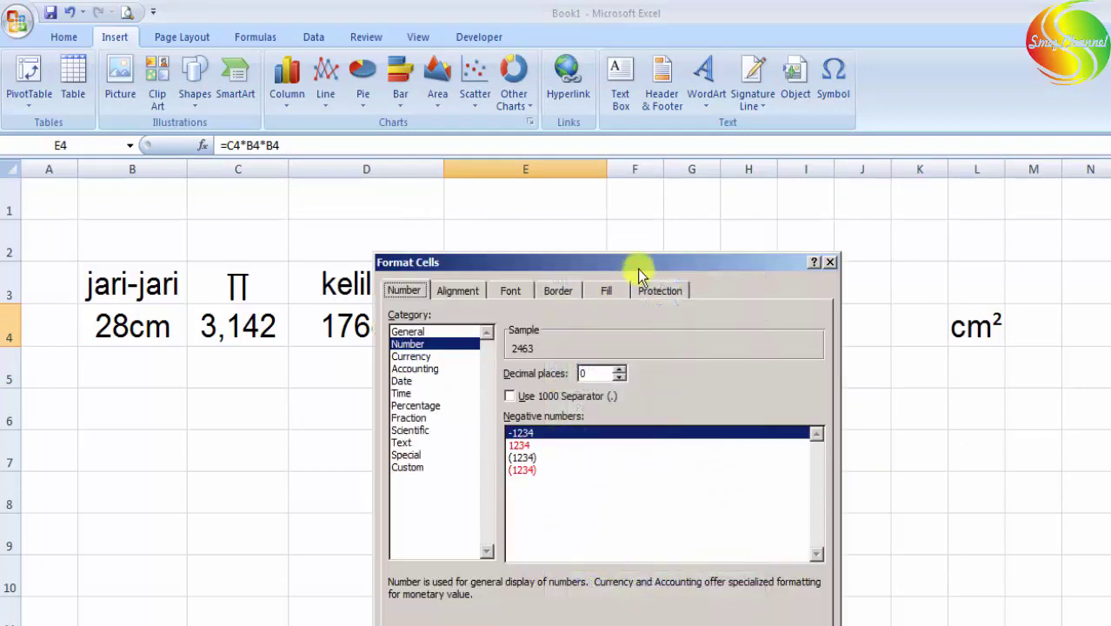
drag(638, 269, 896, 51)
click(668, 251)
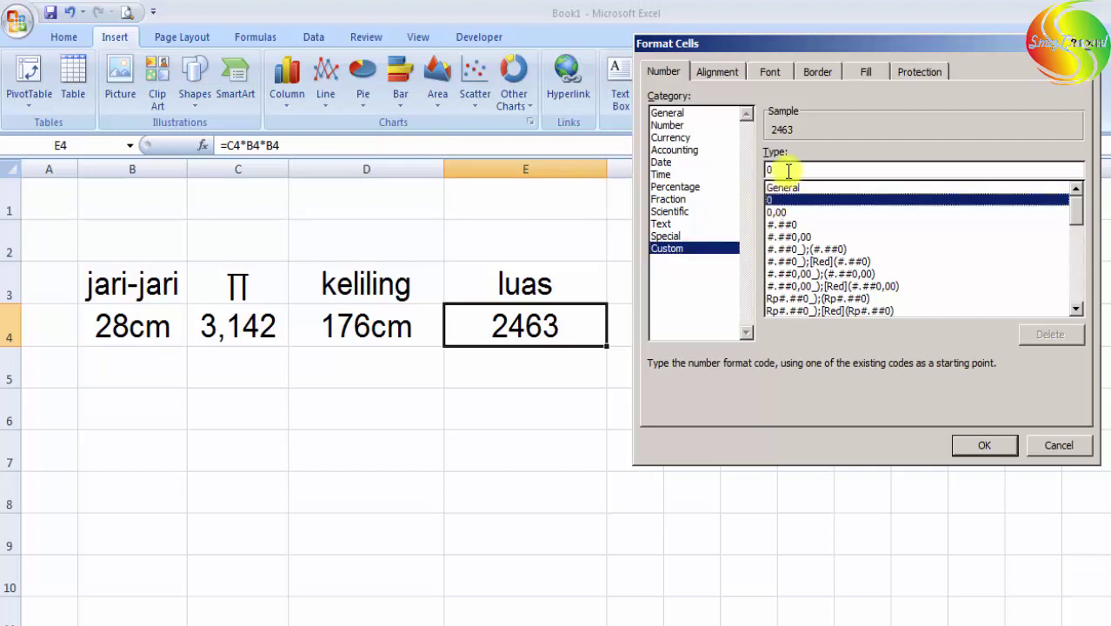
drag(788, 171, 777, 171)
click(791, 171)
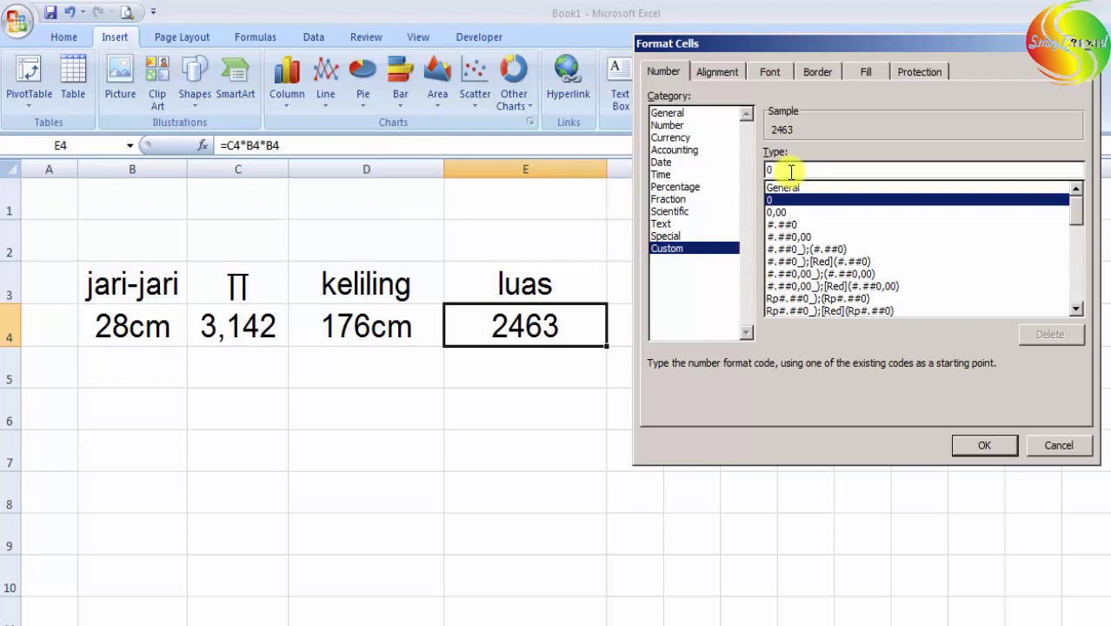
text(")
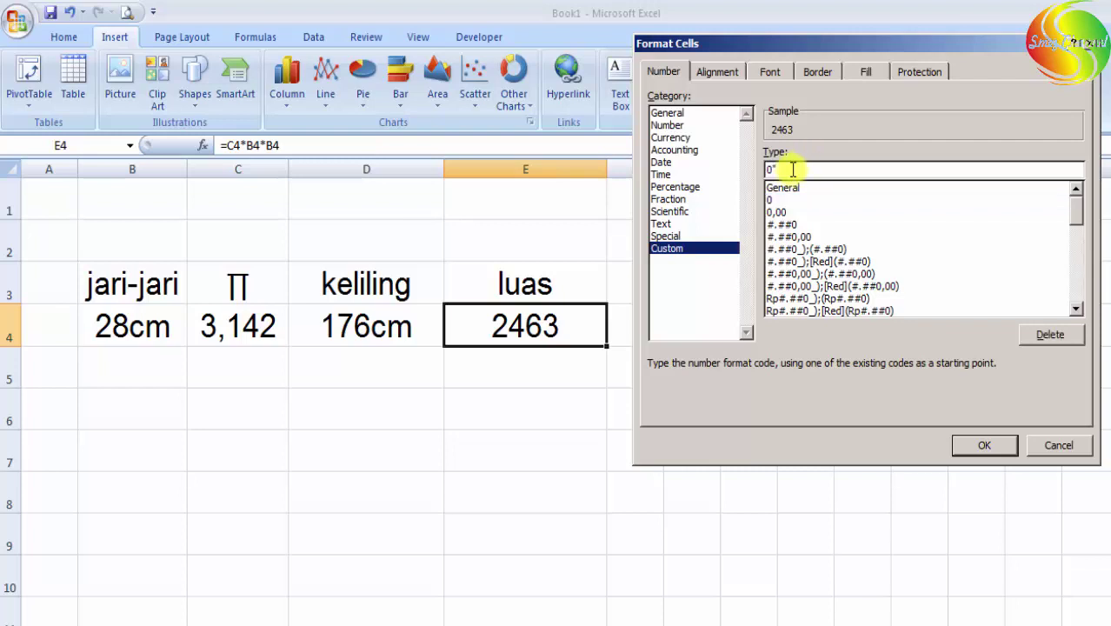
right_click(793, 170)
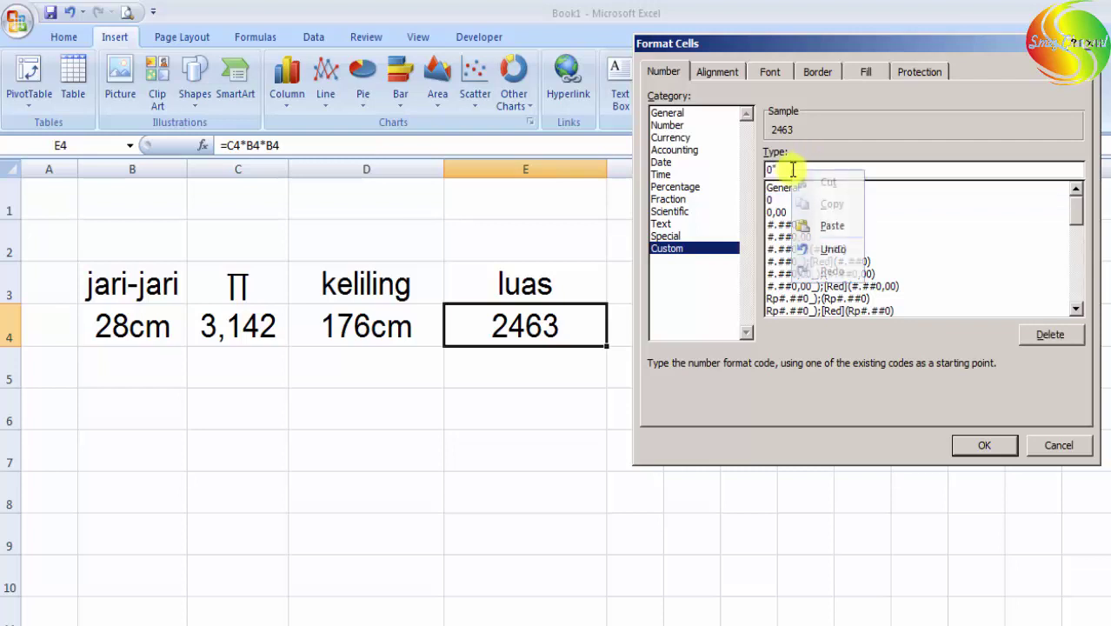
click(821, 224)
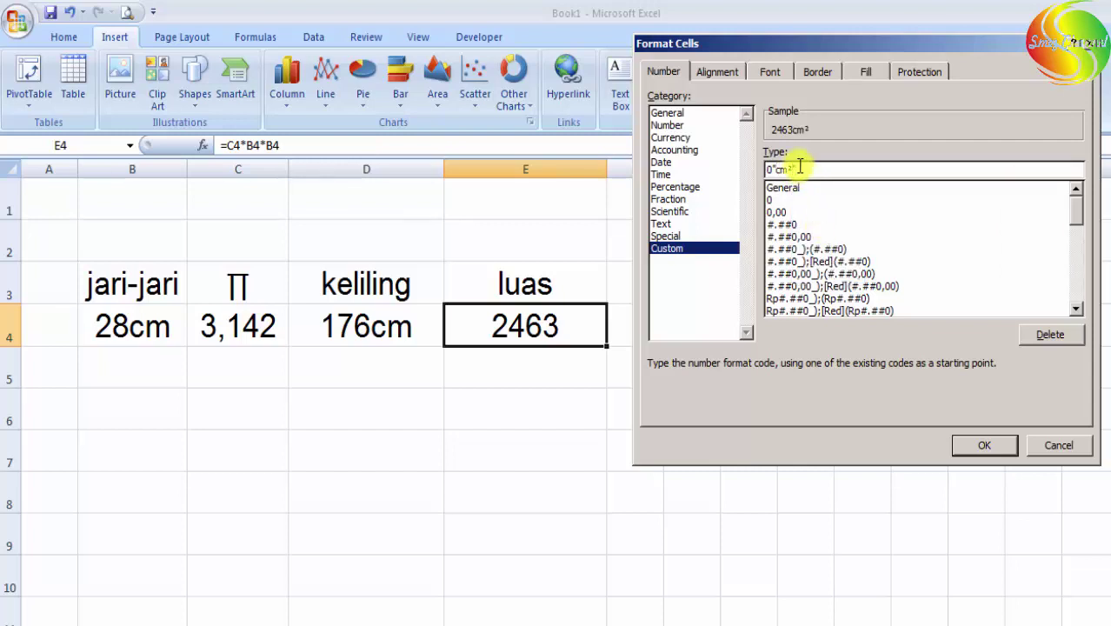
text(")
click(986, 445)
click(635, 491)
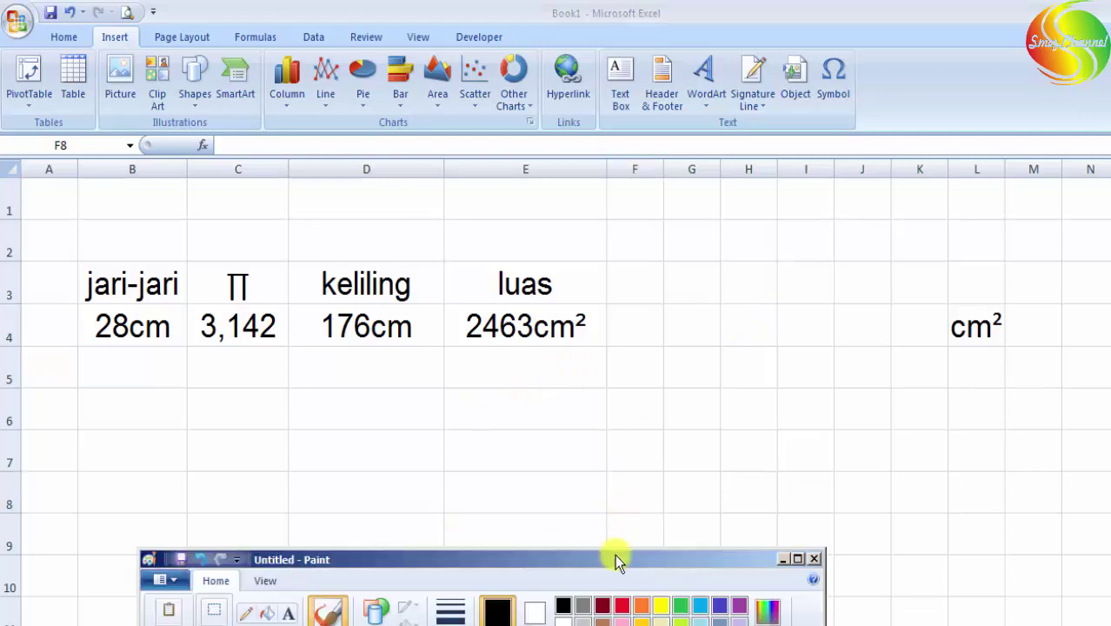
Review the circle sketch and handwritten formulas in the Paint window, and minimize it to return to the Excel workbook
mouse_move(615, 554)
mouse_down()
mouse_move(905, 351)
mouse_move(1064, 117)
mouse_move(1081, 5)
mouse_move(1110, 53)
mouse_move(1063, 40)
mouse_move(1088, 78)
mouse_up()
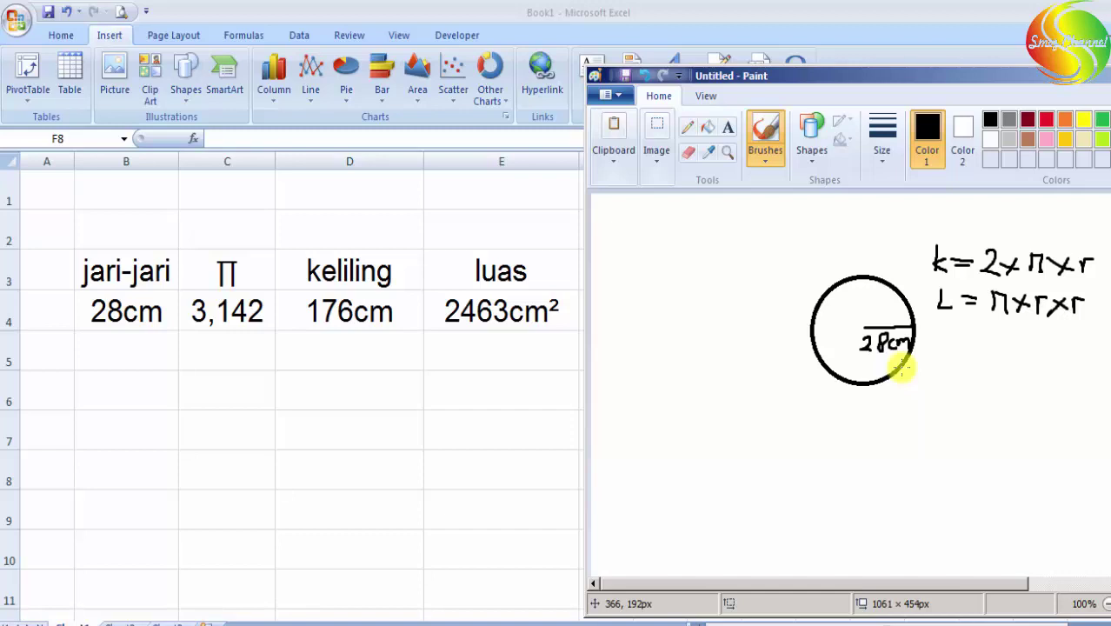
drag(970, 76, 815, 98)
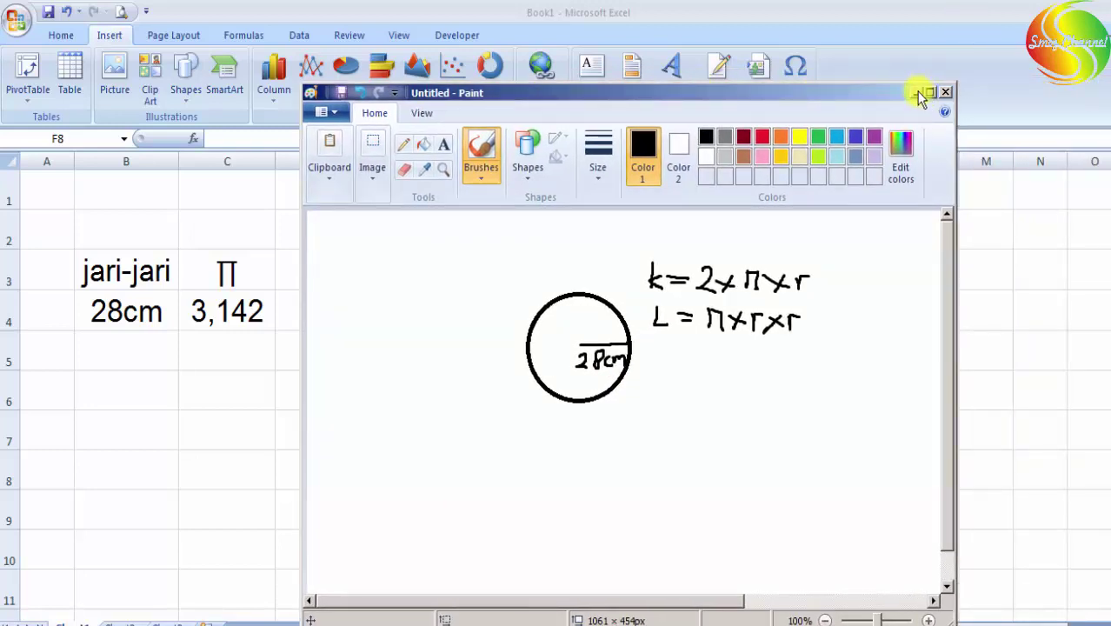
click(917, 92)
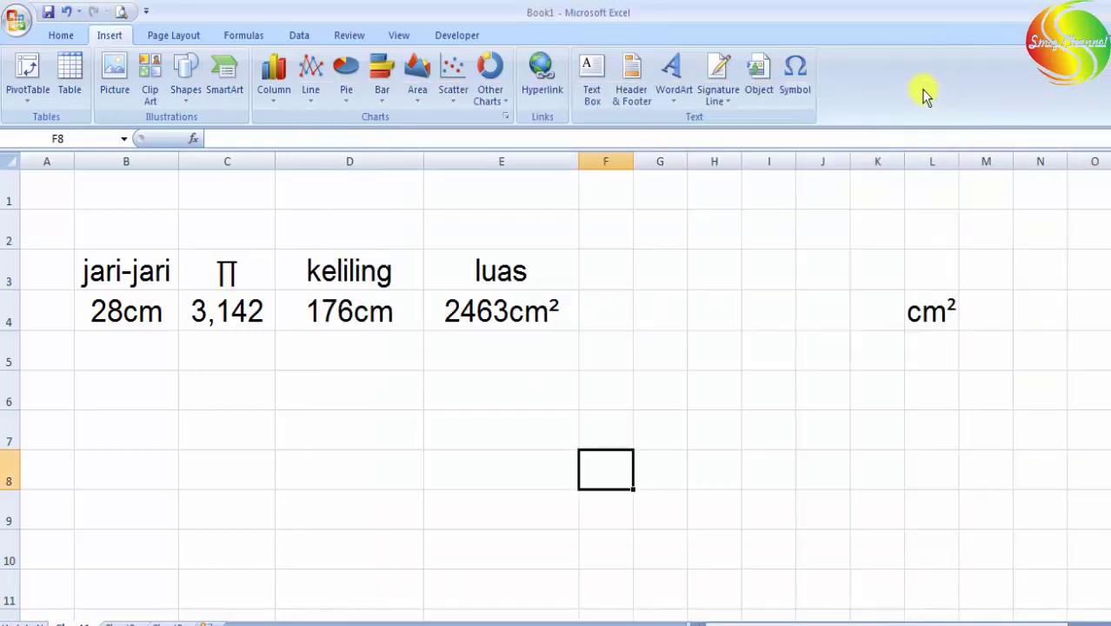
Apply All Borders to the circle table in cells B3:E4
drag(130, 271, 501, 294)
click(61, 35)
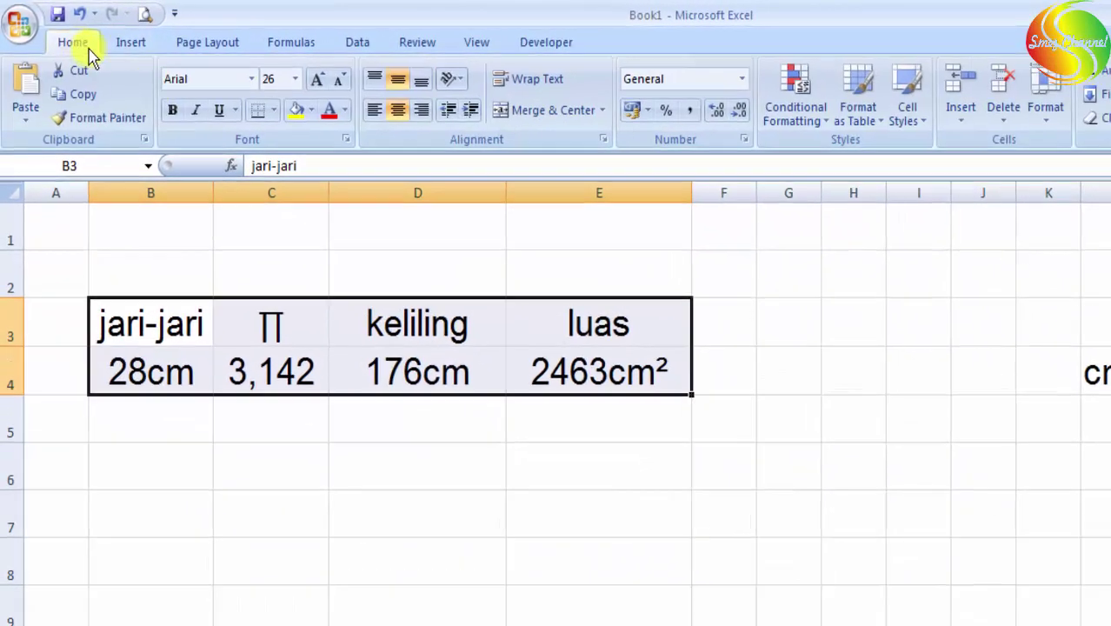
click(279, 114)
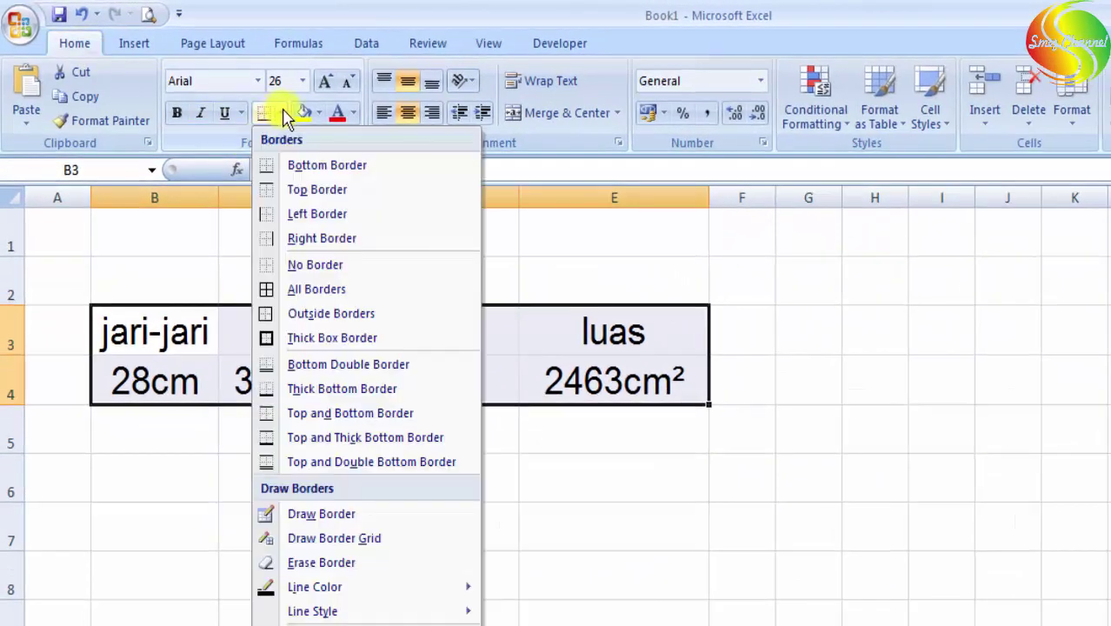
click(291, 288)
click(733, 495)
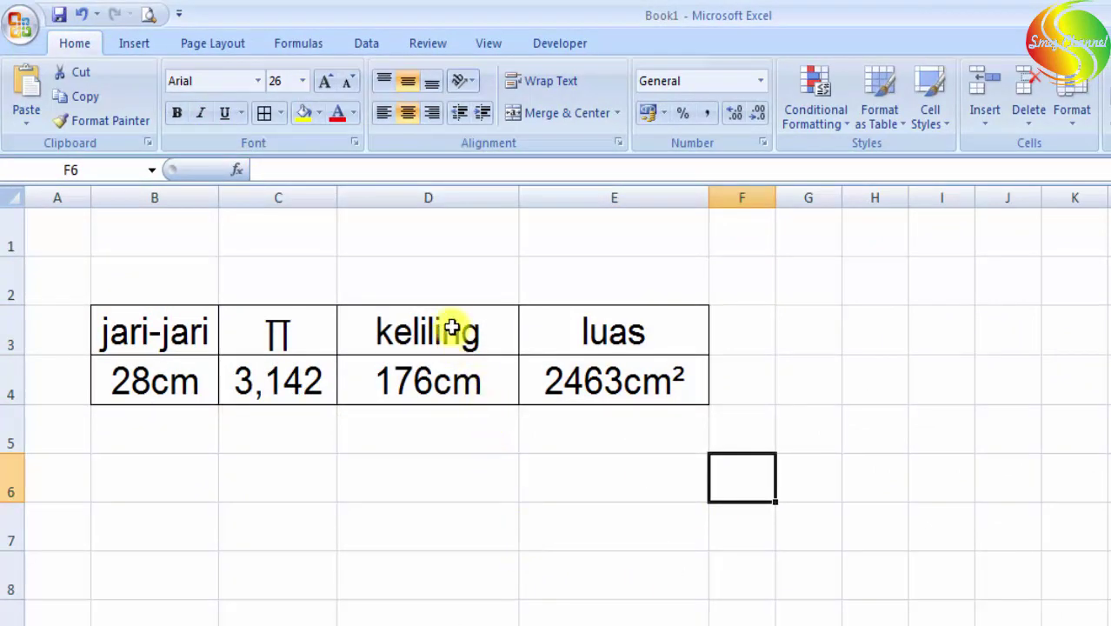
Merge and center cells D2:E2 above the keliling and luas headings and enter the title "contoh 1"
drag(452, 287, 583, 278)
click(526, 118)
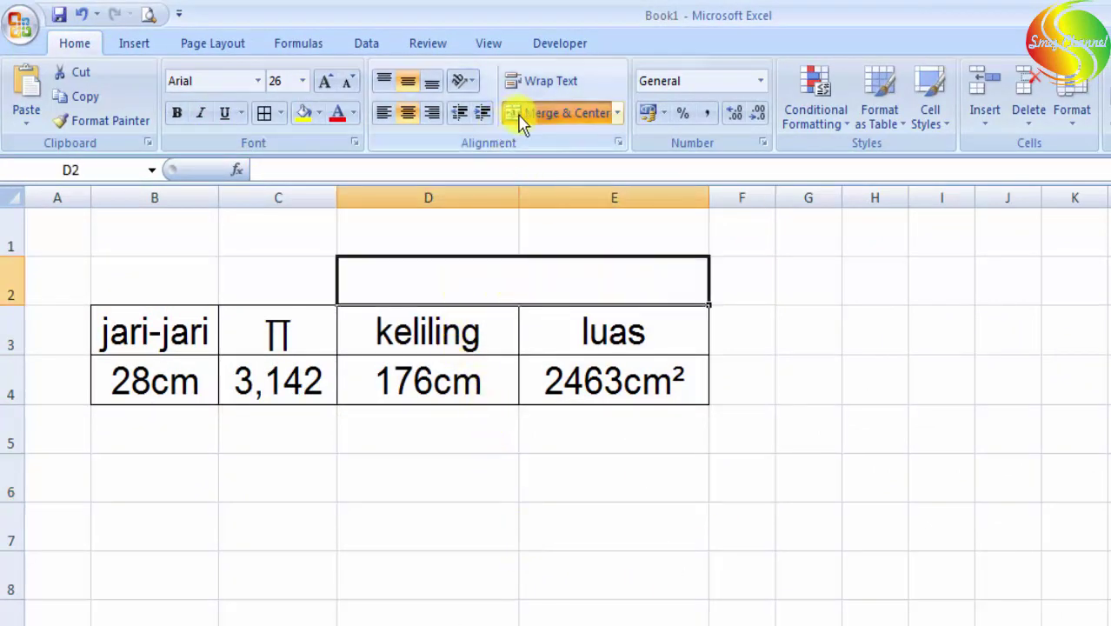
text(c)
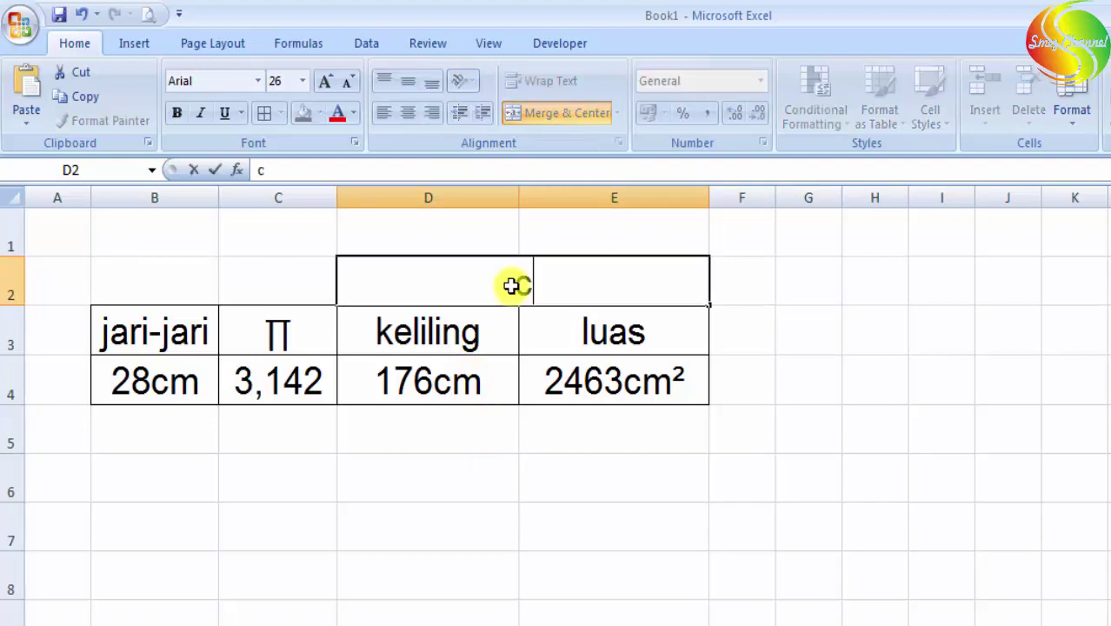
text(ontoh)
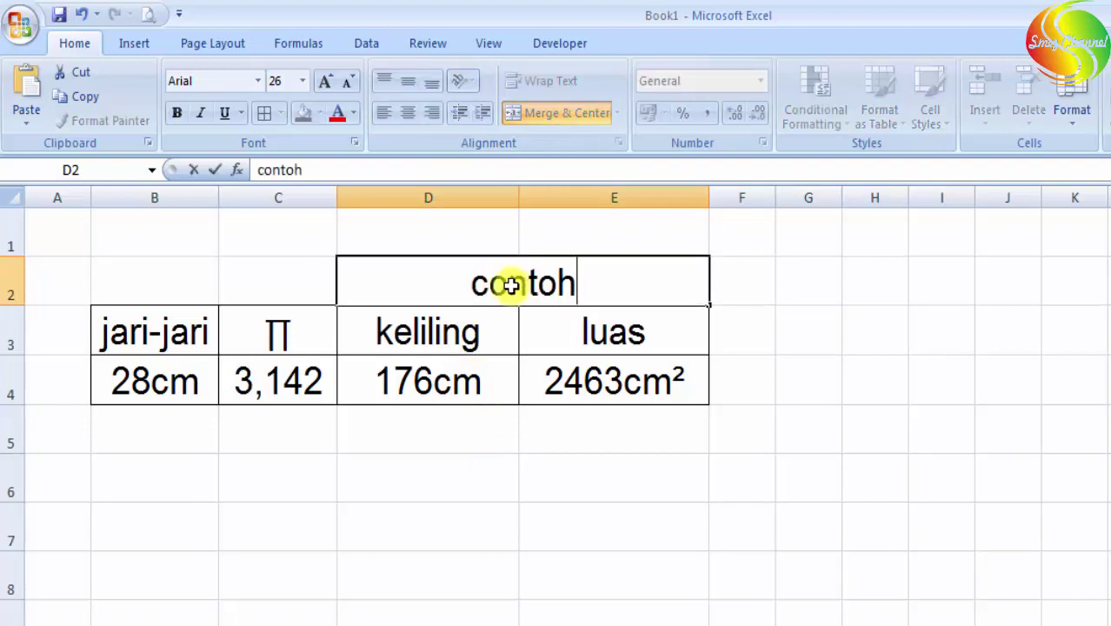
text( 1)
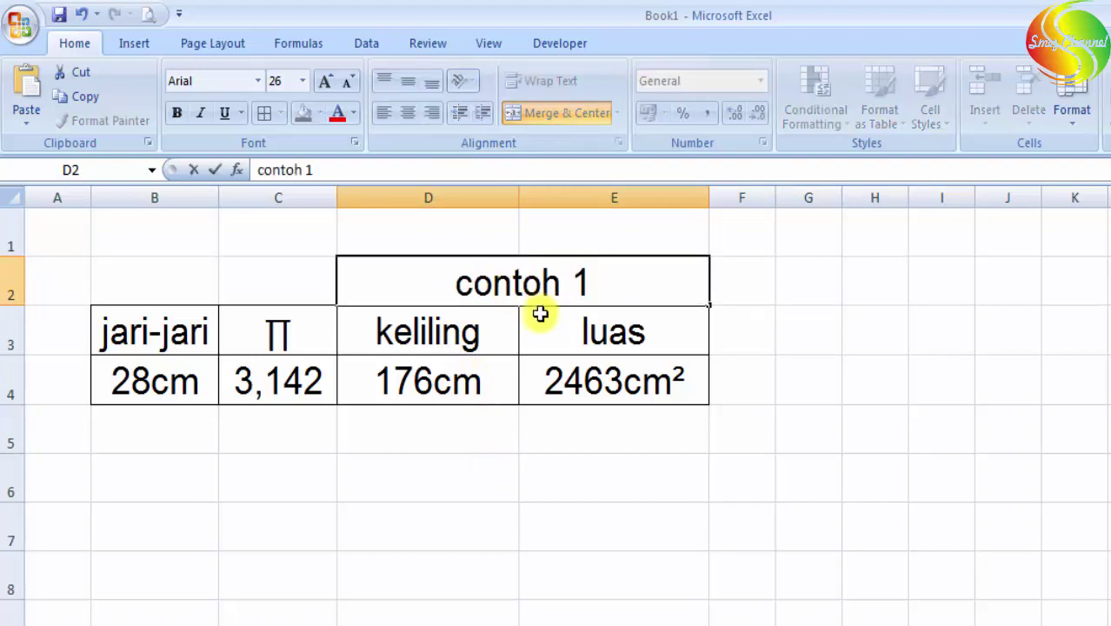
click(609, 543)
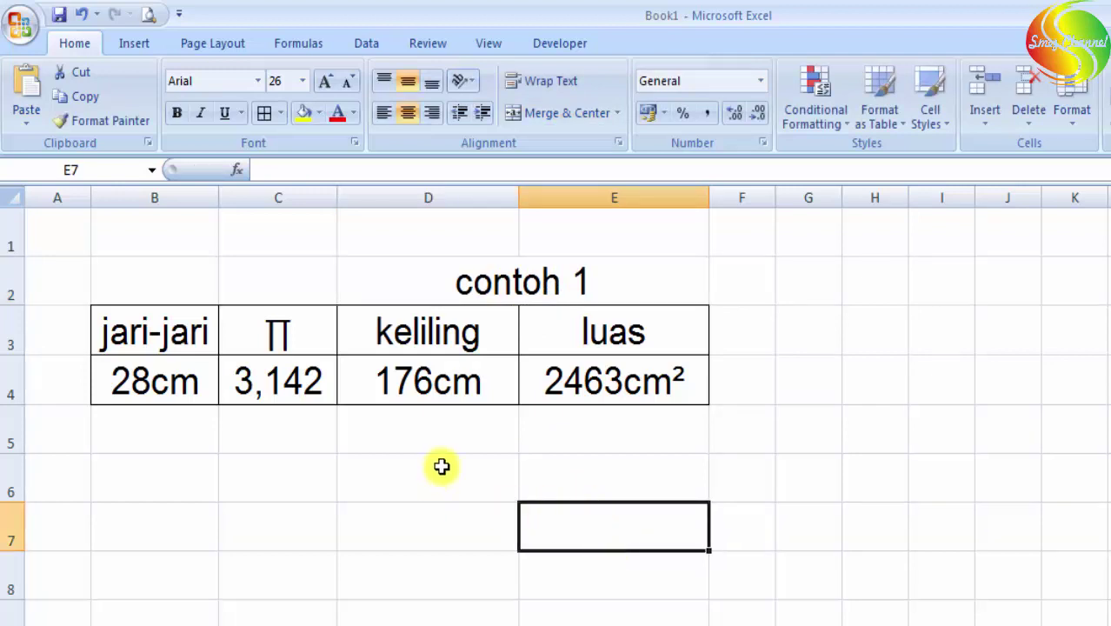
Merge and center cells D6:E6 below the table and enter the title "contoh 2"
drag(442, 465, 569, 467)
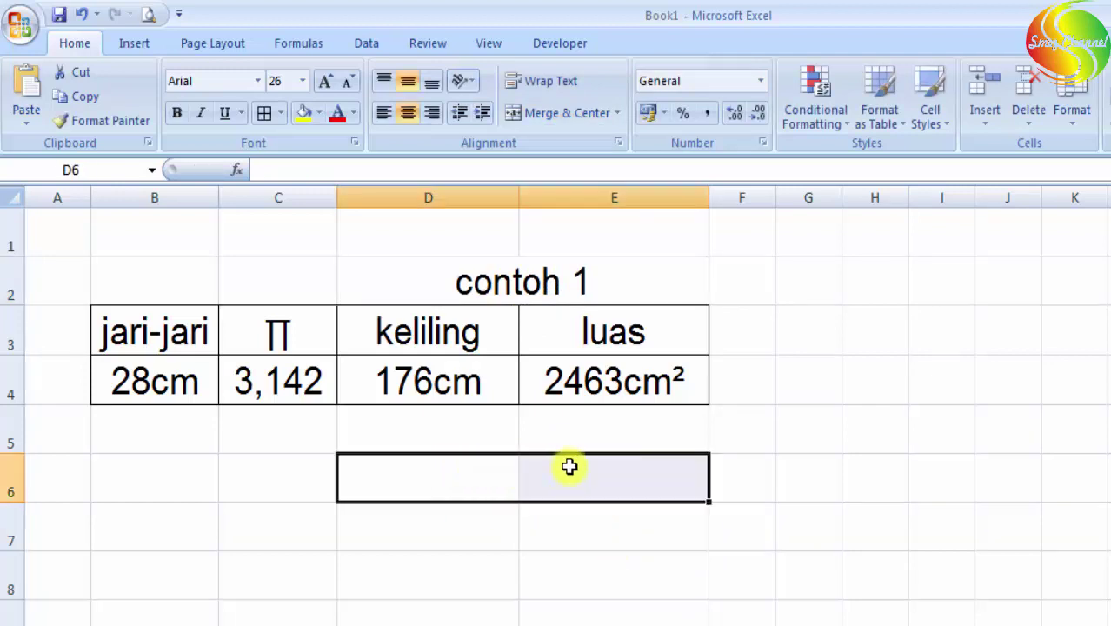
click(522, 114)
text(contoh)
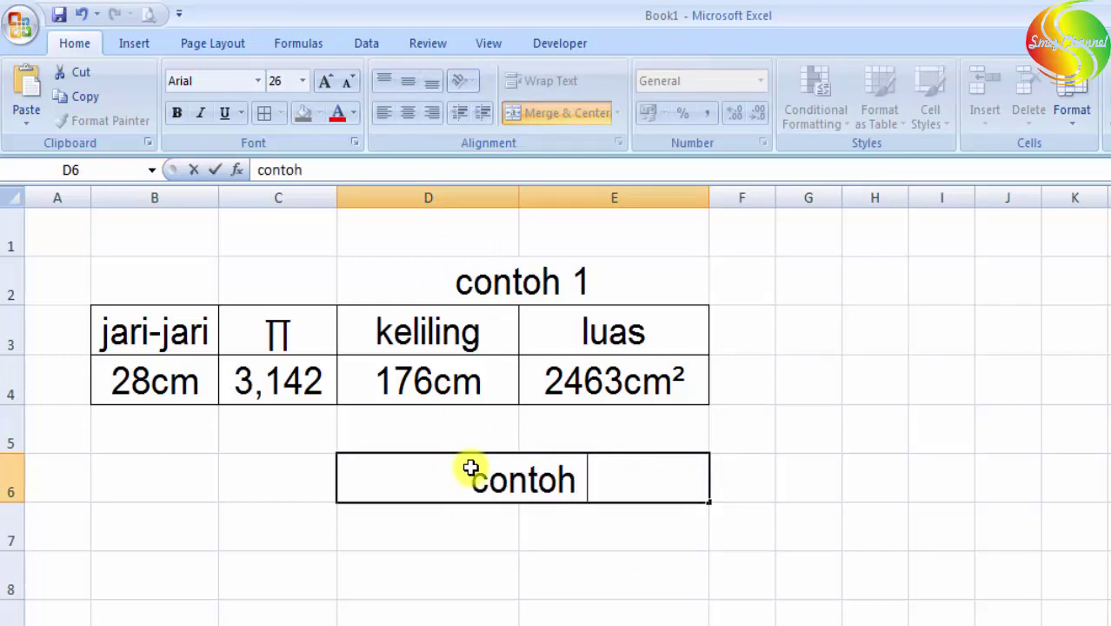
text( 2)
click(653, 619)
Apply all borders to the contoh 2 block in cells D6:E7
click(622, 495)
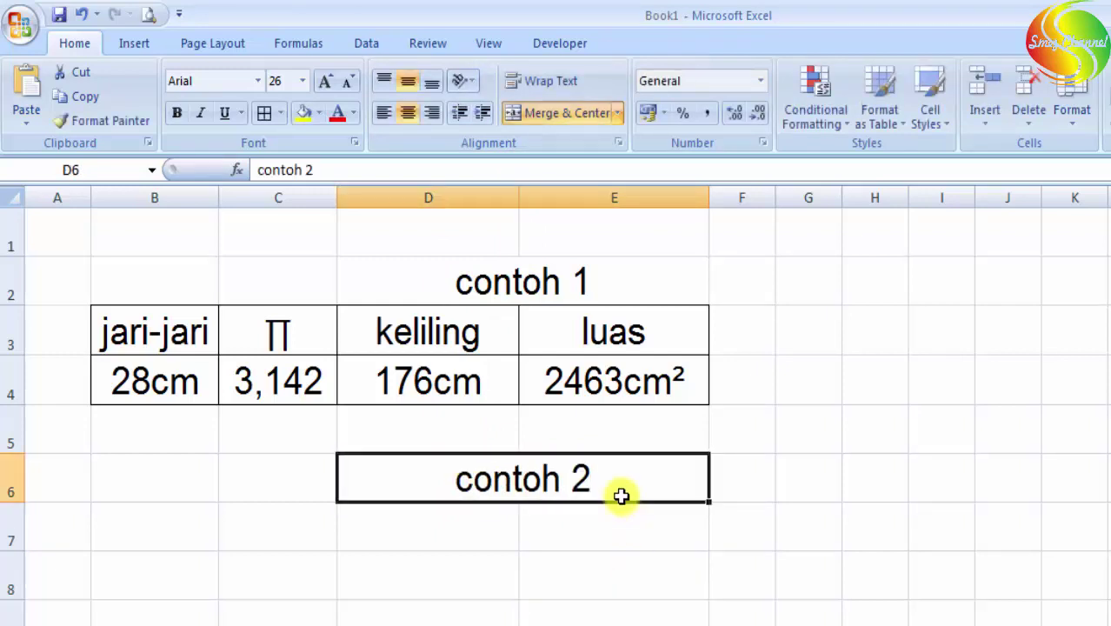
drag(497, 487, 507, 520)
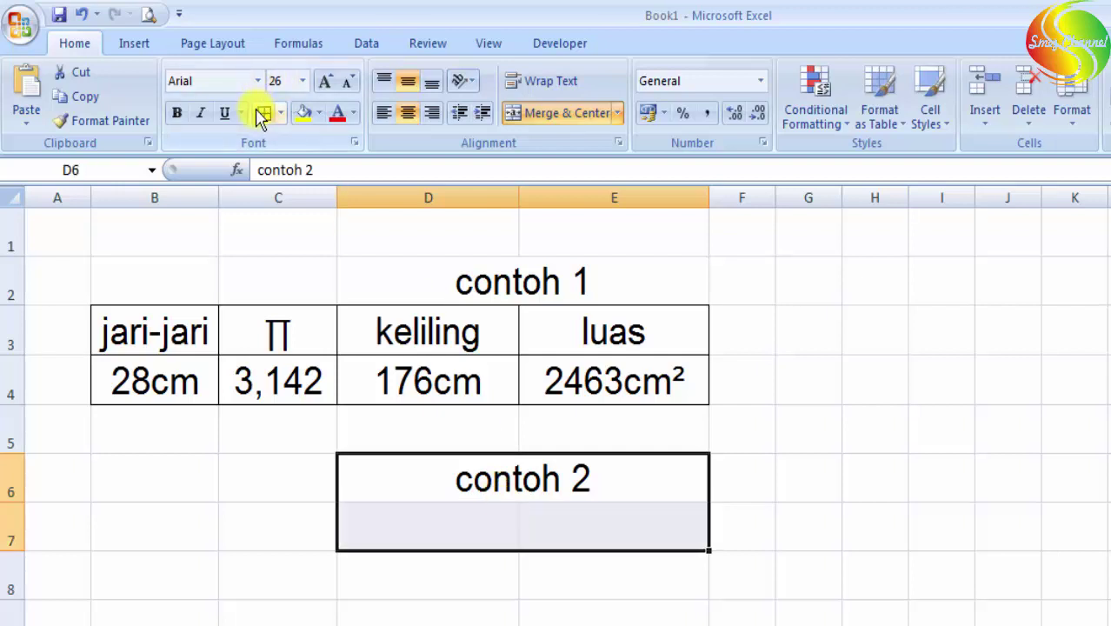
click(259, 113)
click(1044, 456)
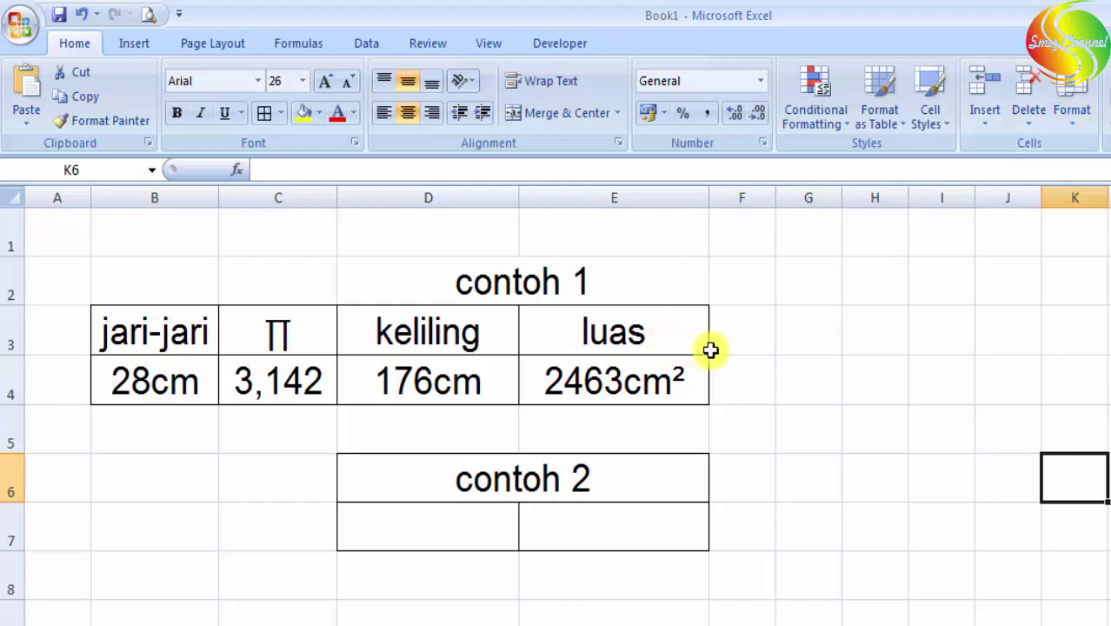
Enter the formula =PRODUCT(B4*C4*2) in cell D7 to calculate the keliling for contoh 2
click(434, 540)
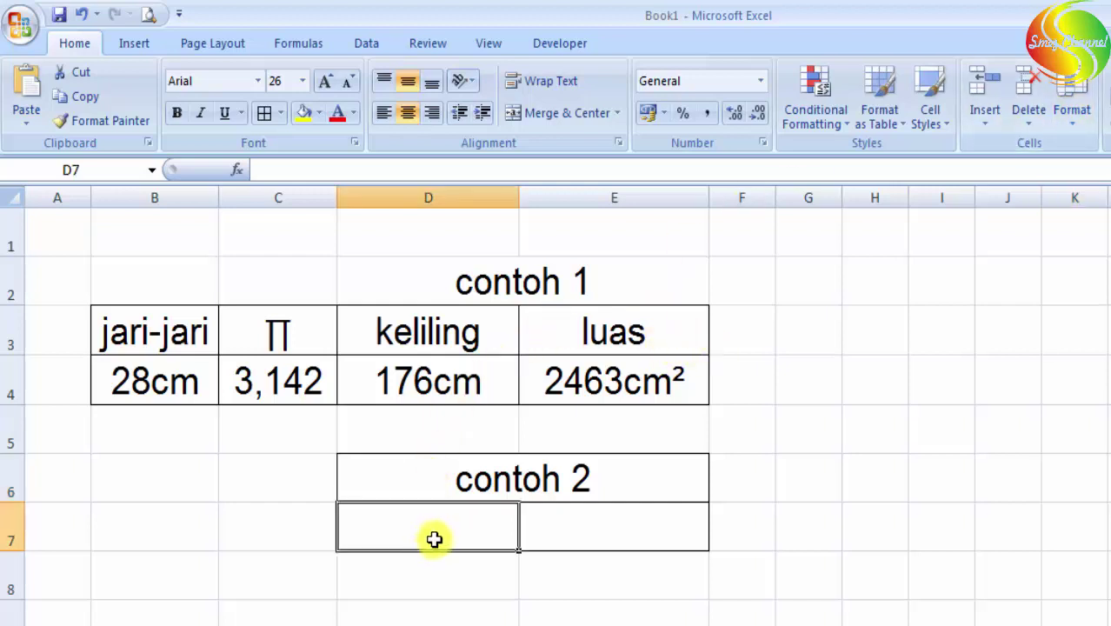
text(=)
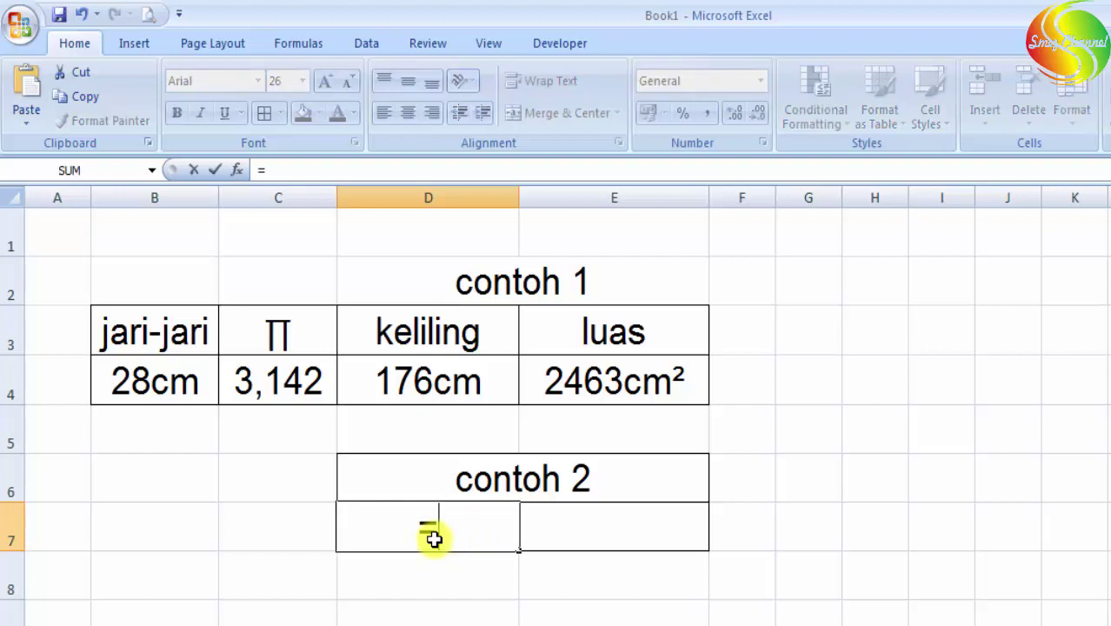
text(pr)
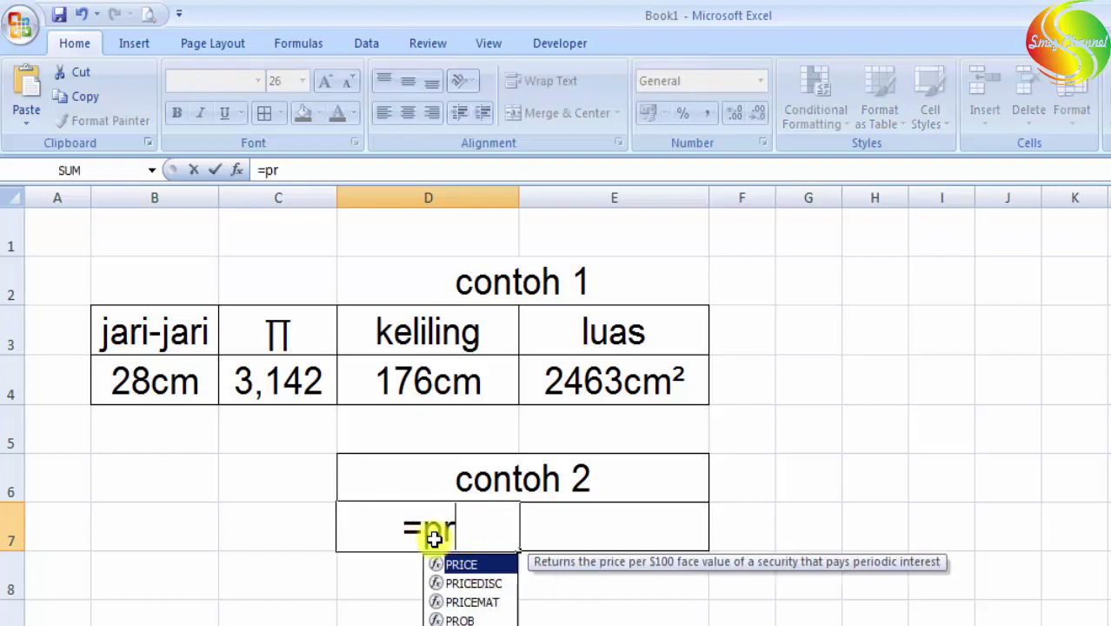
text(o)
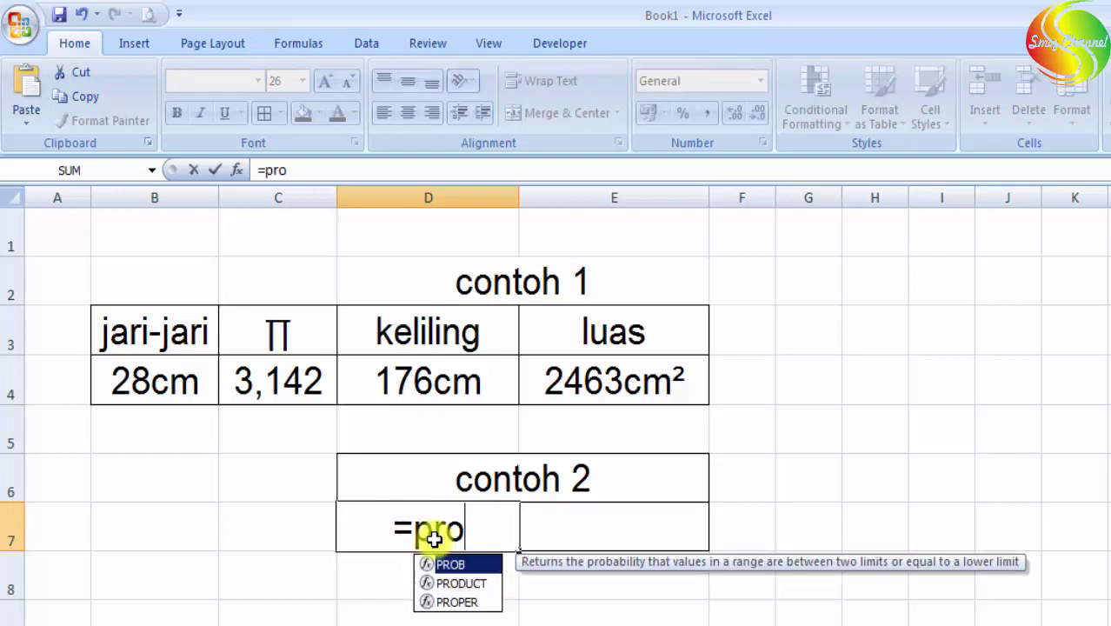
text(duct)
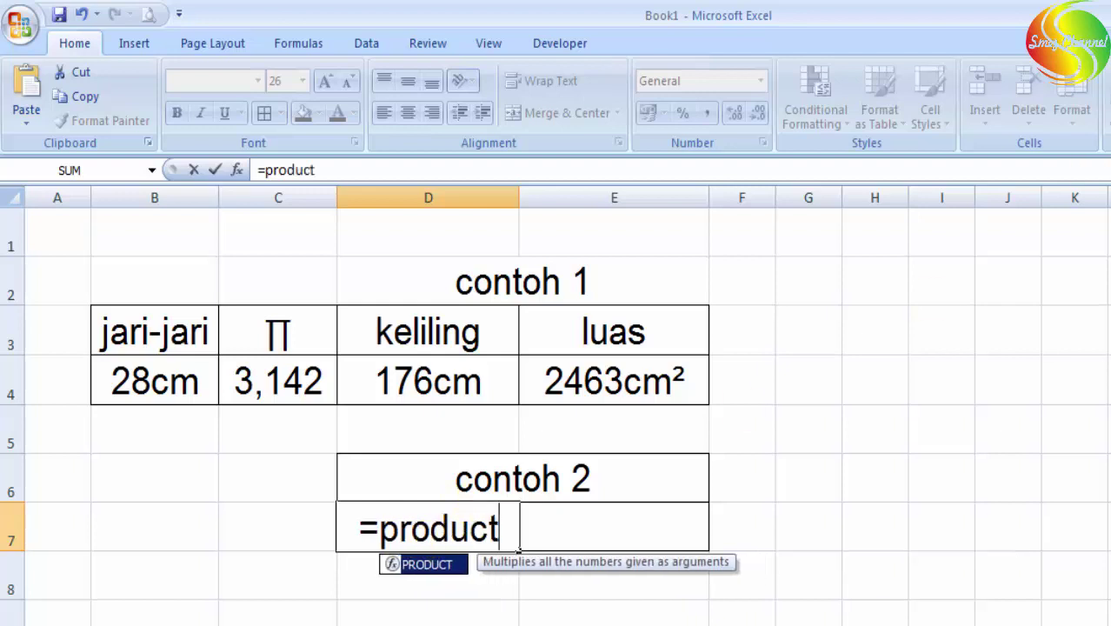
text(()
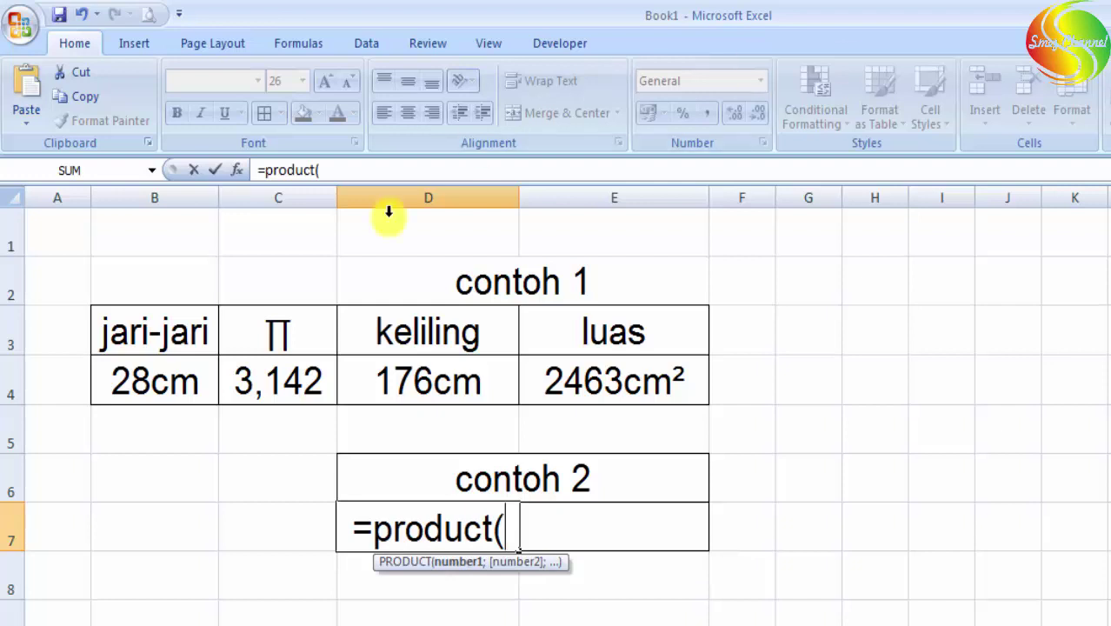
click(150, 380)
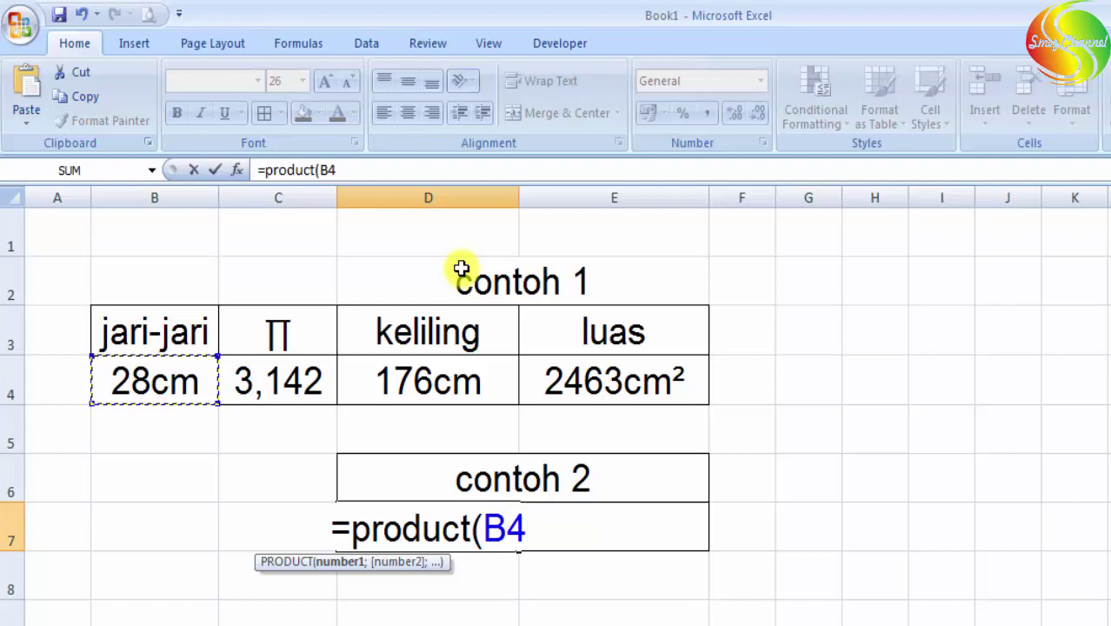
text(*)
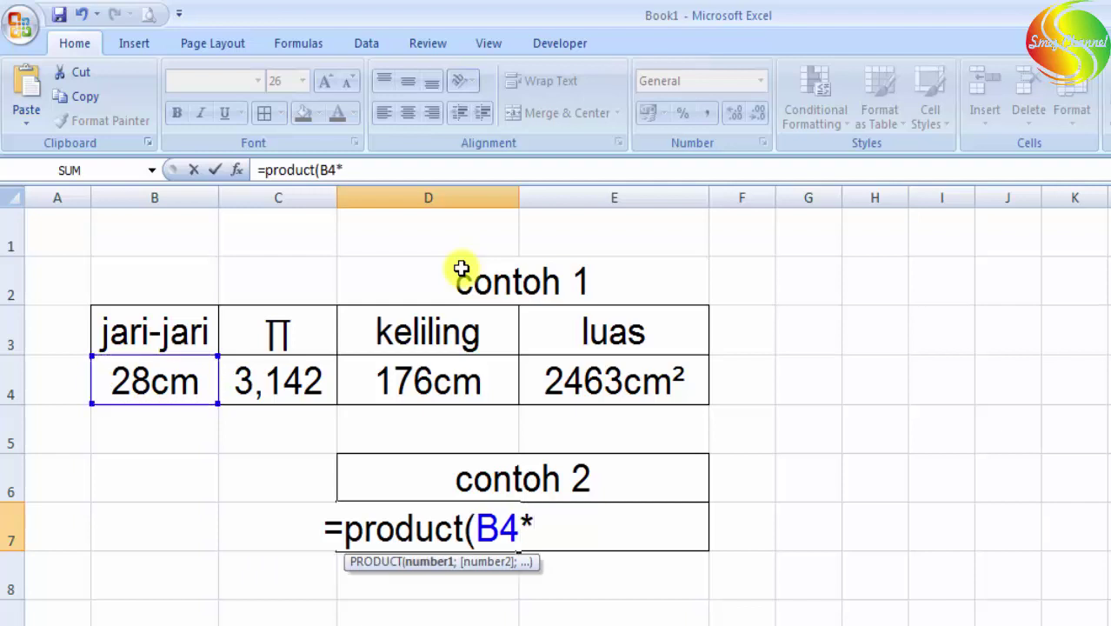
click(297, 380)
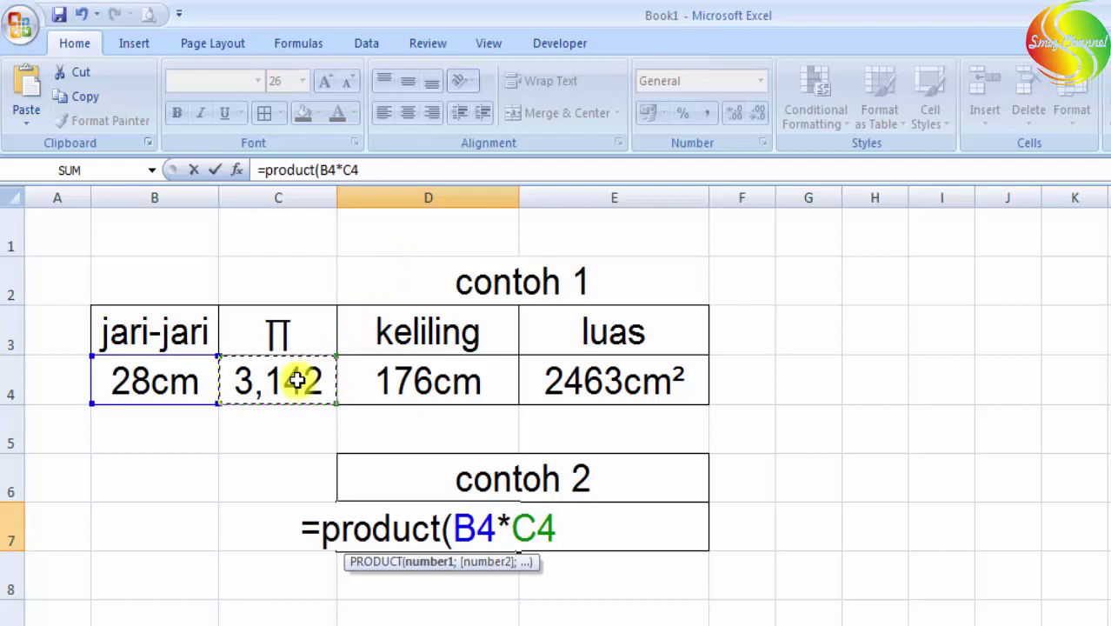
text(*)
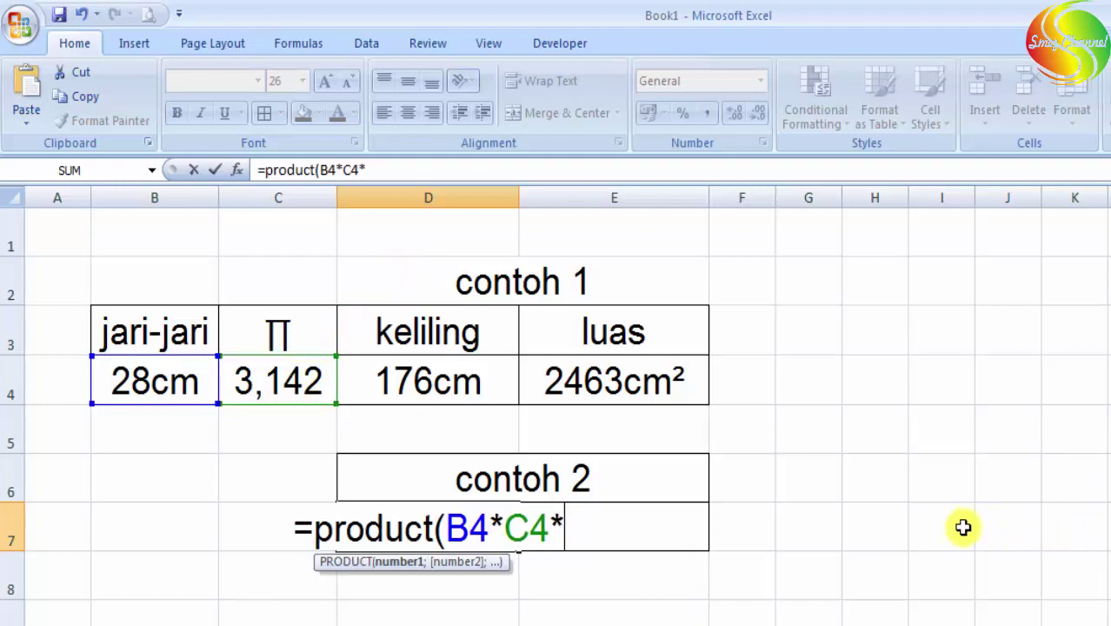
text(2)
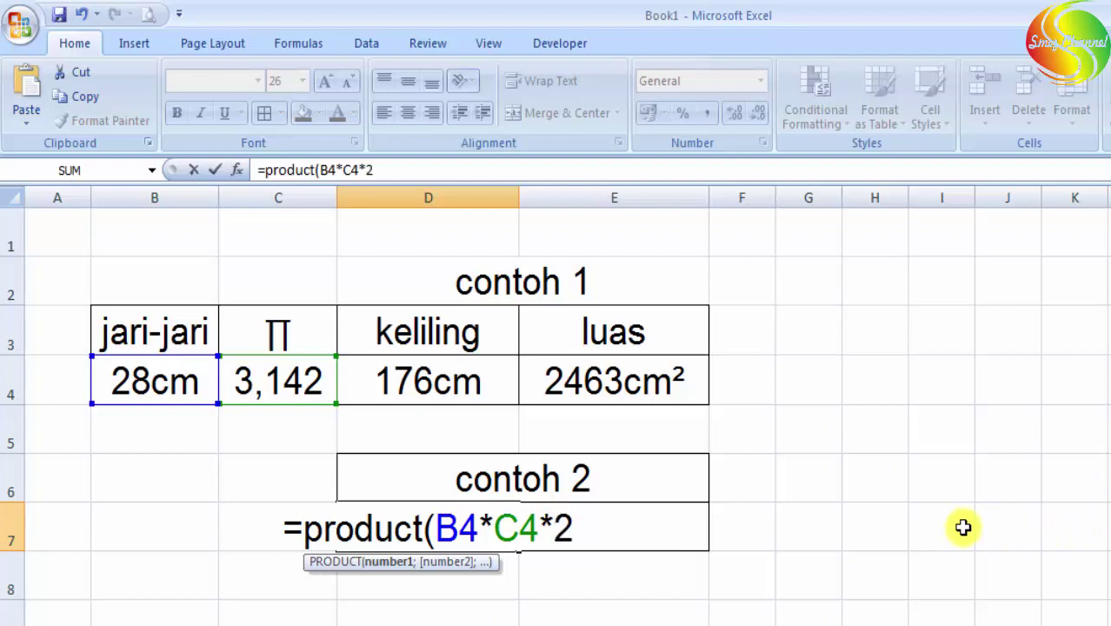
key(Return)
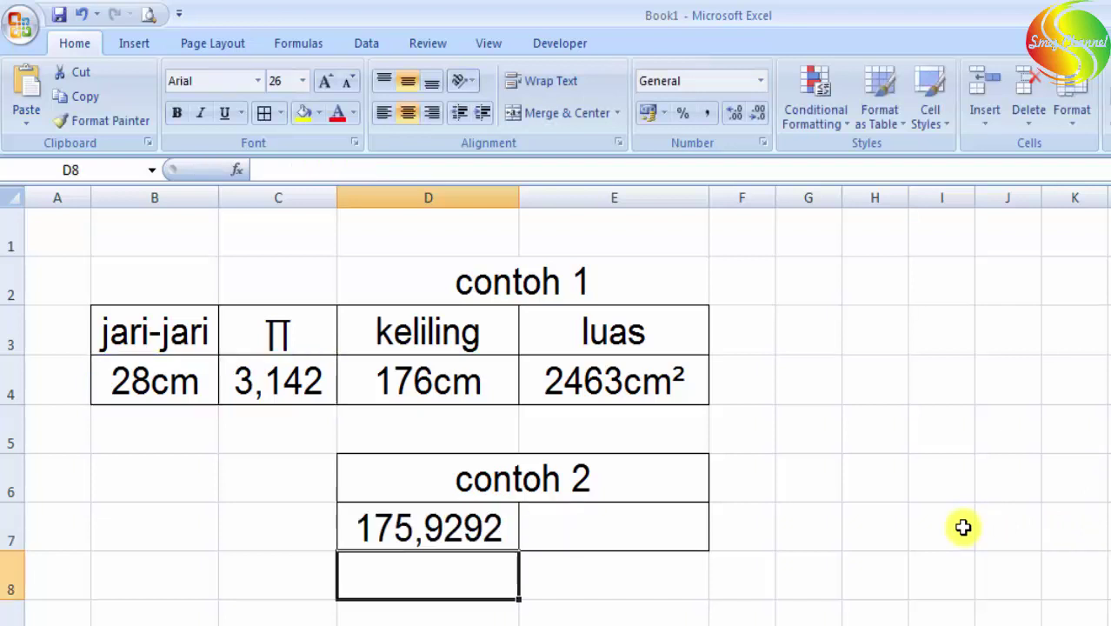
Reduce the keliling result in cell D7 to zero decimal places
click(454, 526)
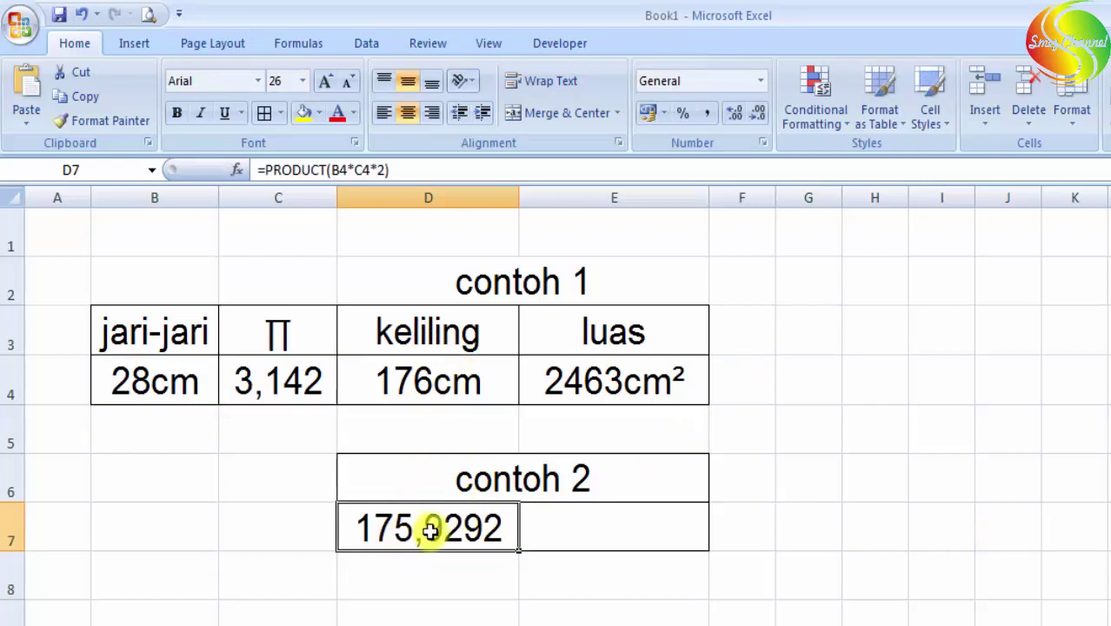
click(758, 113)
click(758, 113)
click(759, 113)
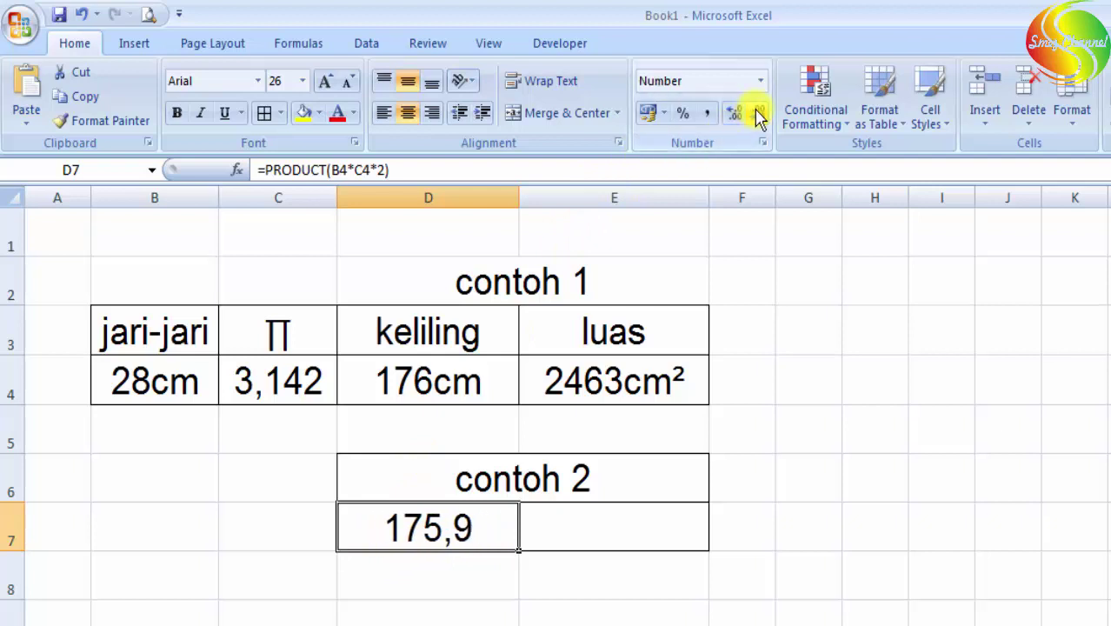
click(759, 113)
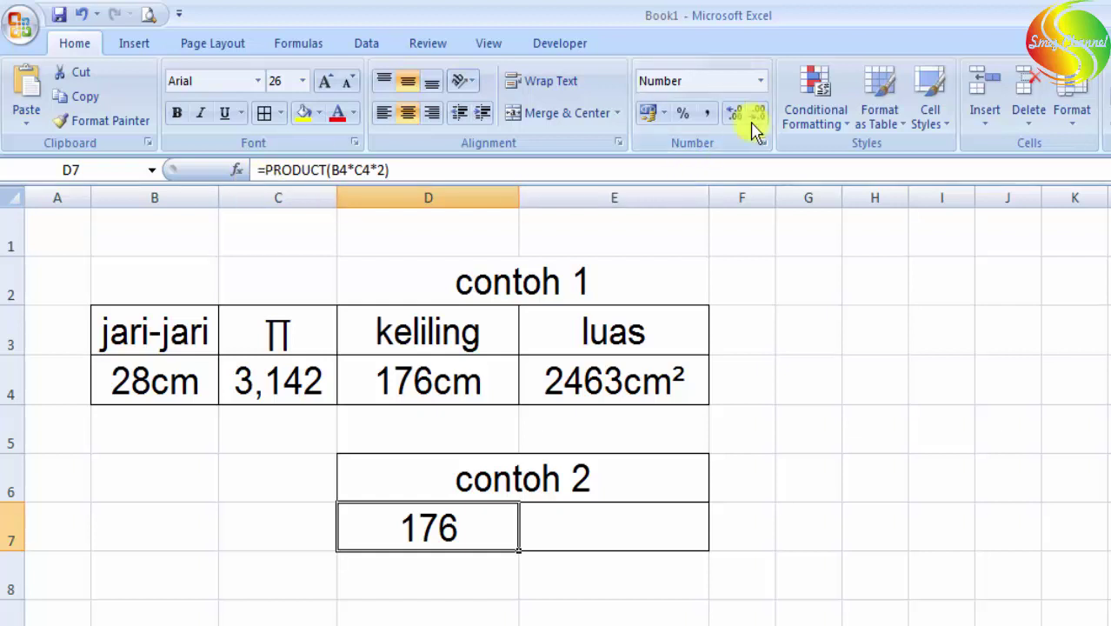
Apply the existing custom number format 0"cm" to the keliling result in cell D7
click(763, 142)
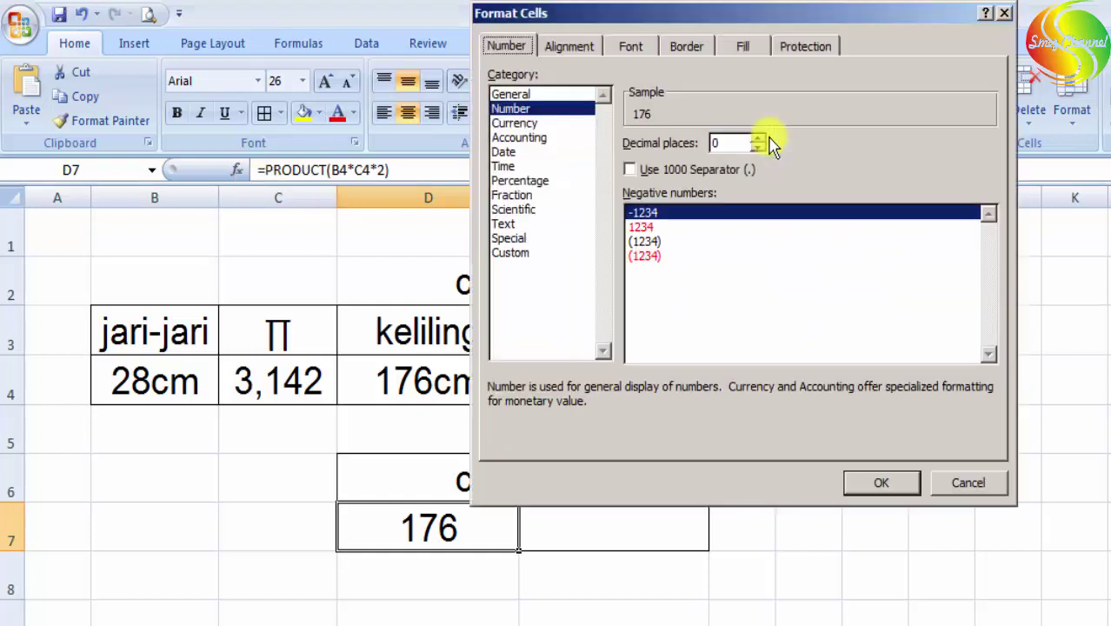
click(513, 253)
drag(993, 218, 1004, 290)
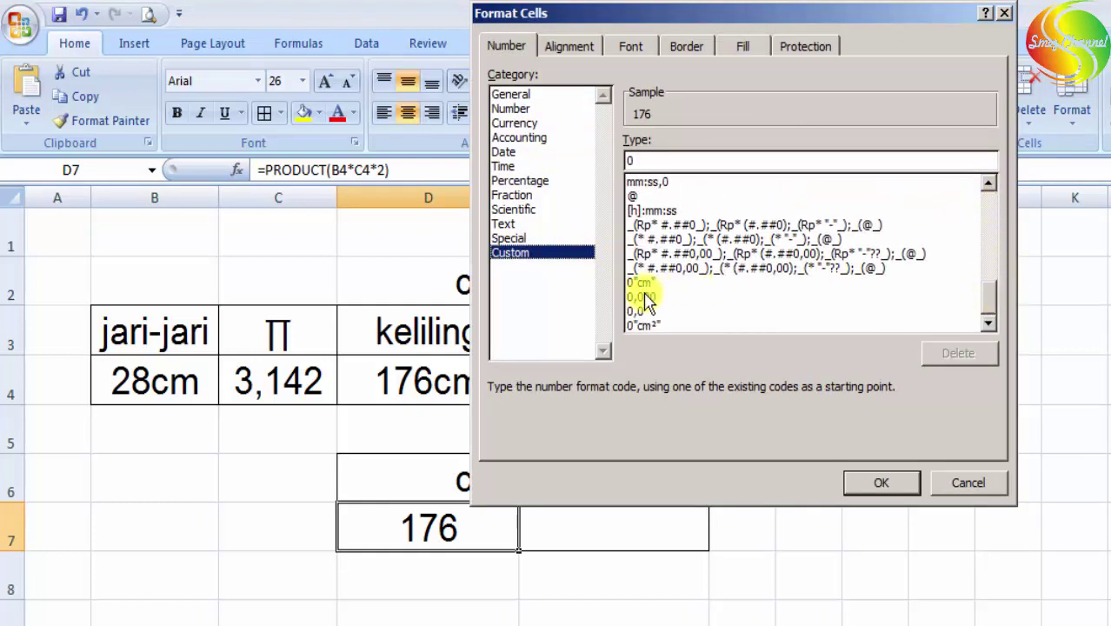
click(648, 283)
click(881, 484)
click(465, 604)
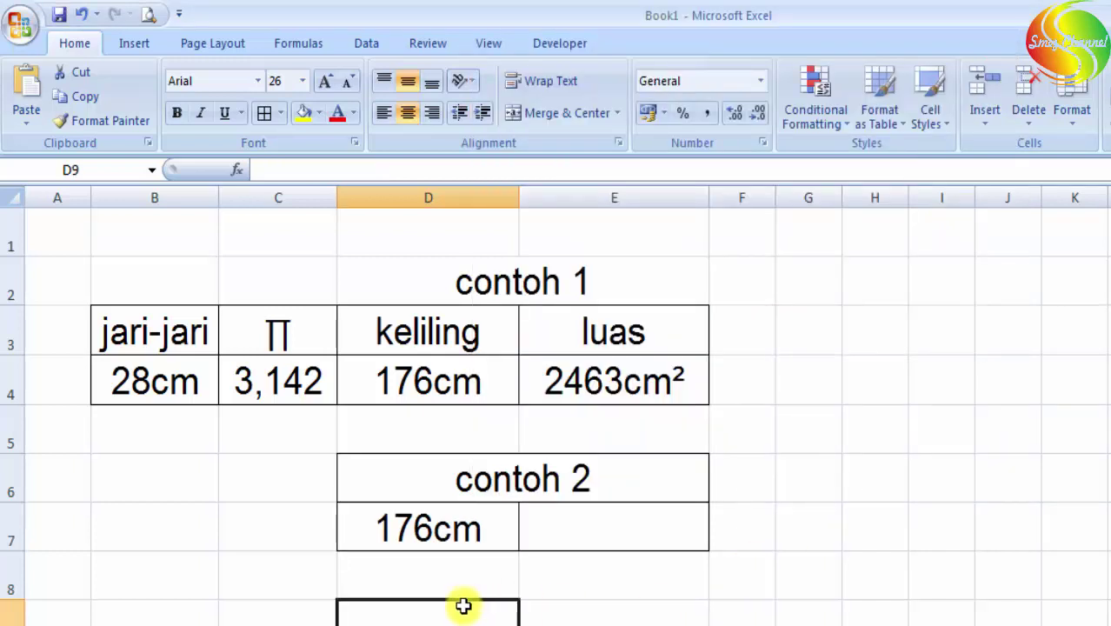
click(434, 513)
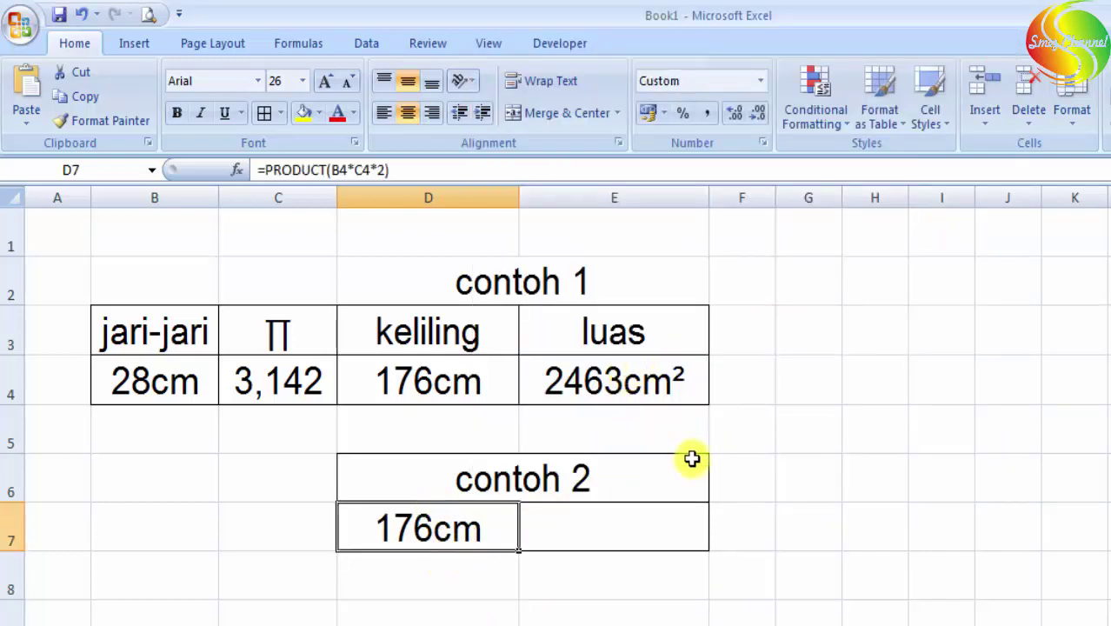
Enter the formula =C4*POWER(B4;2) in cell E7 to calculate the luas, accepting the proposed closing-bracket correction
click(623, 535)
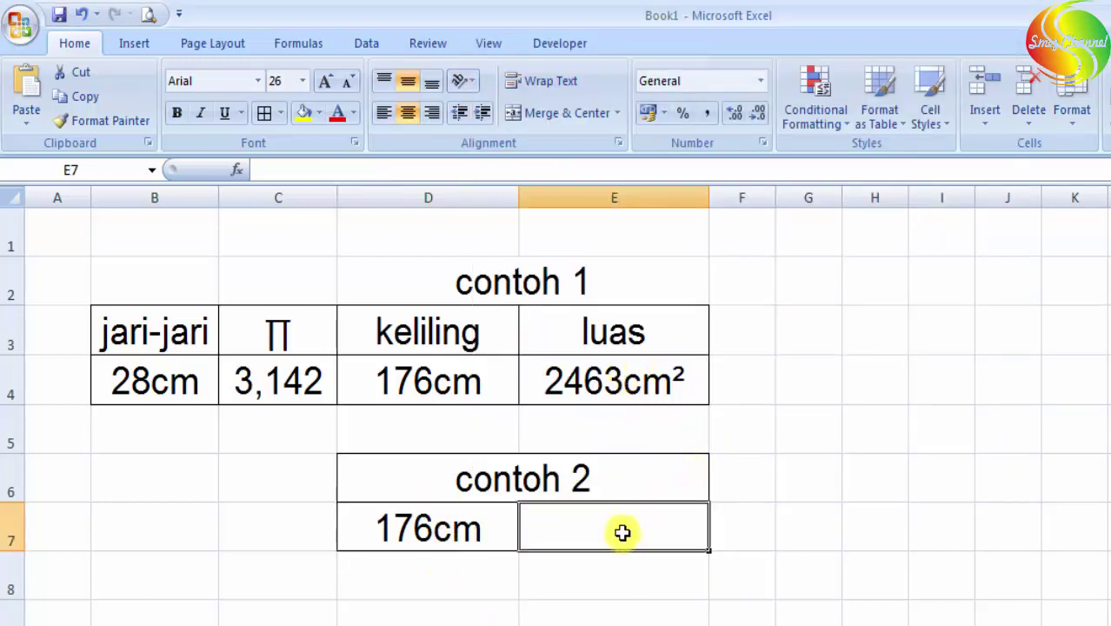
text(=)
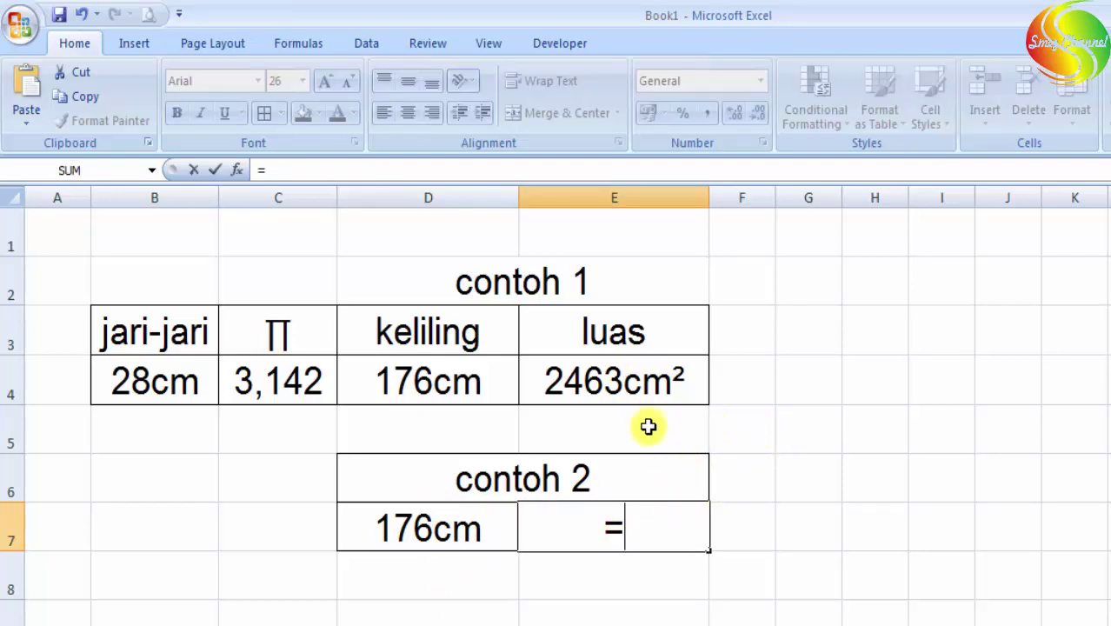
click(291, 383)
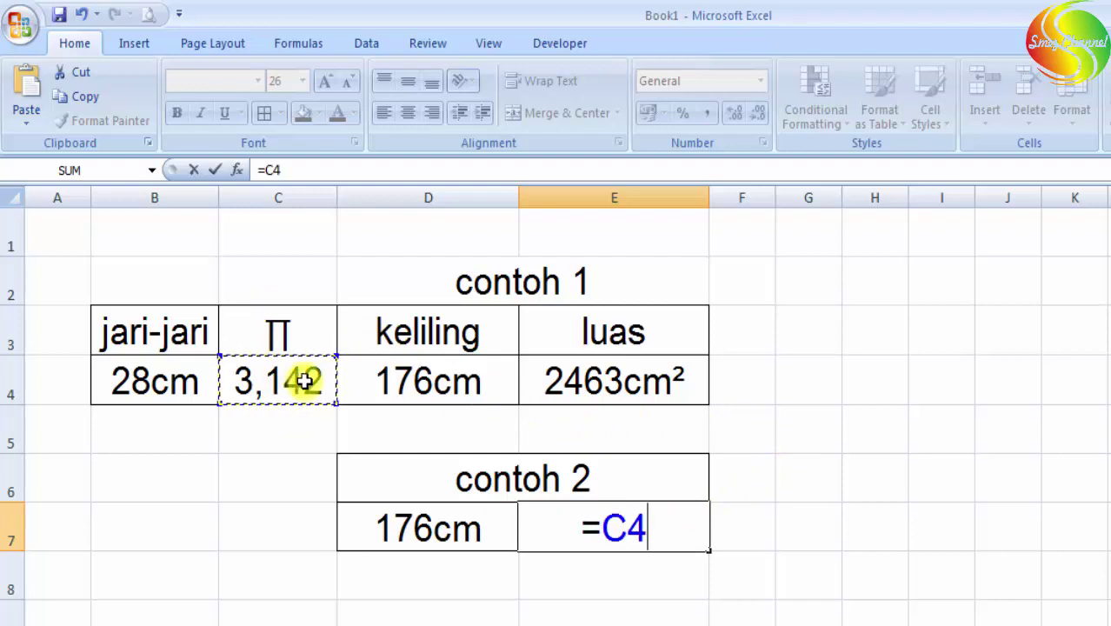
text(*)
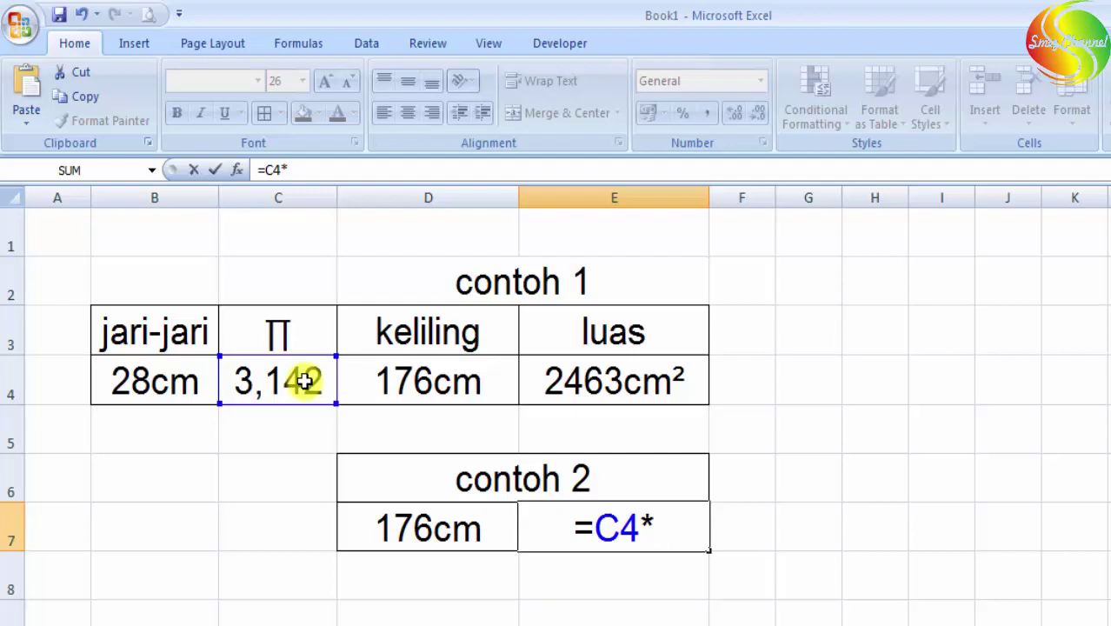
text(power)
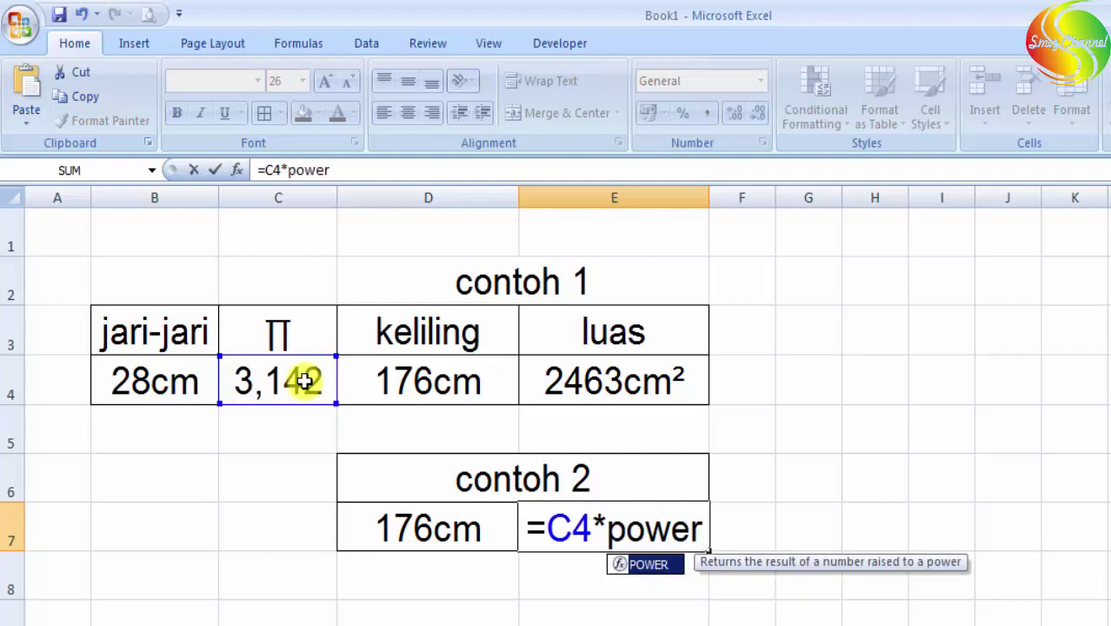
text(()
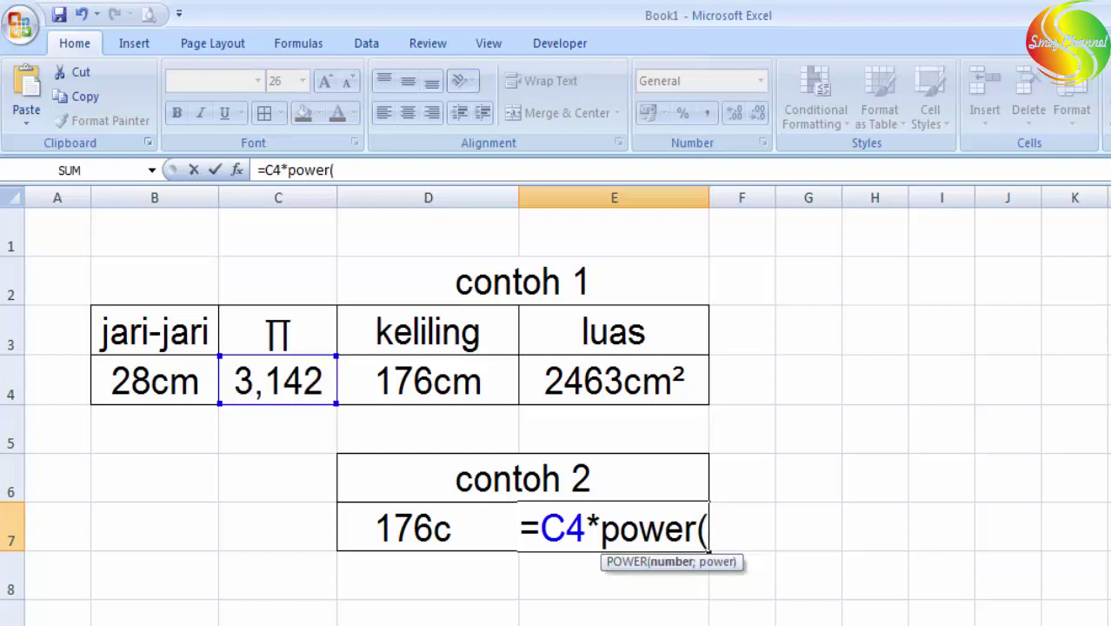
click(178, 377)
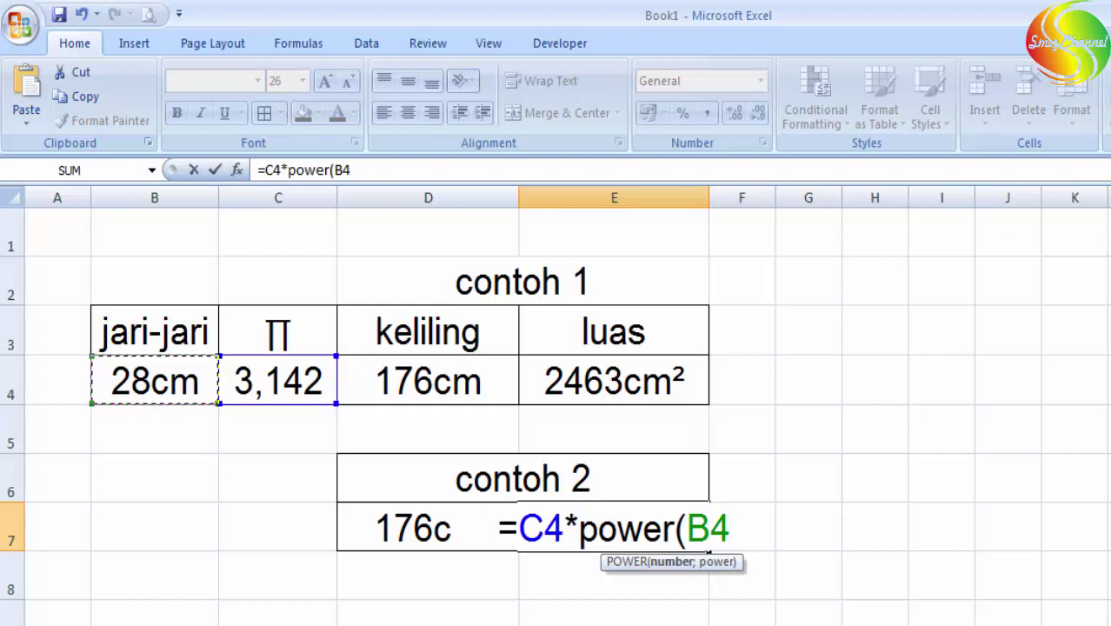
text(;)
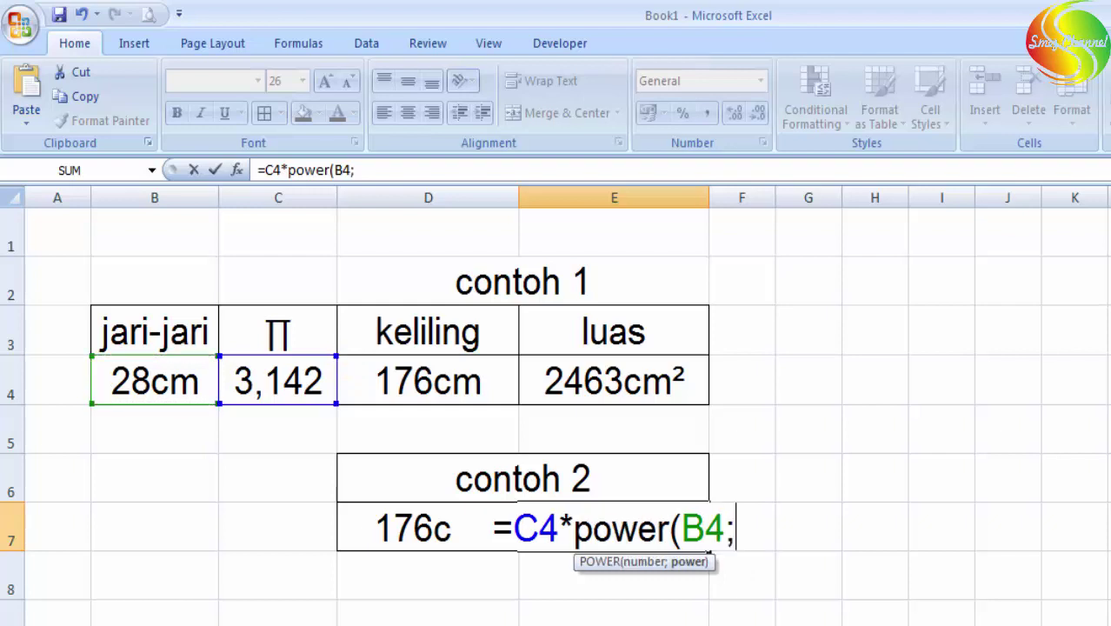
text(2)
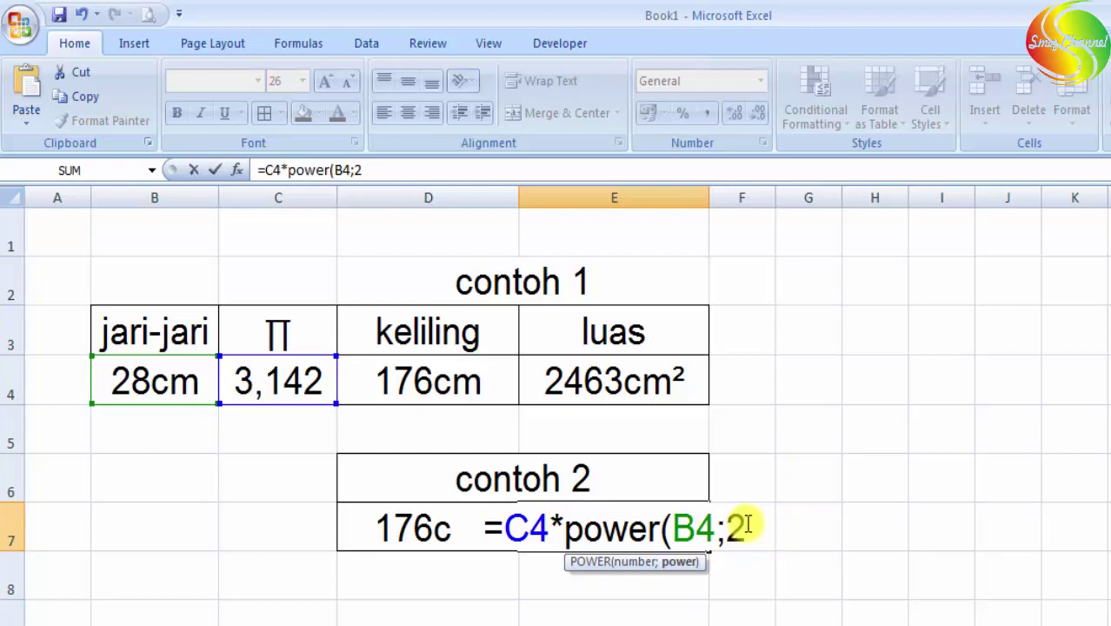
key(Return)
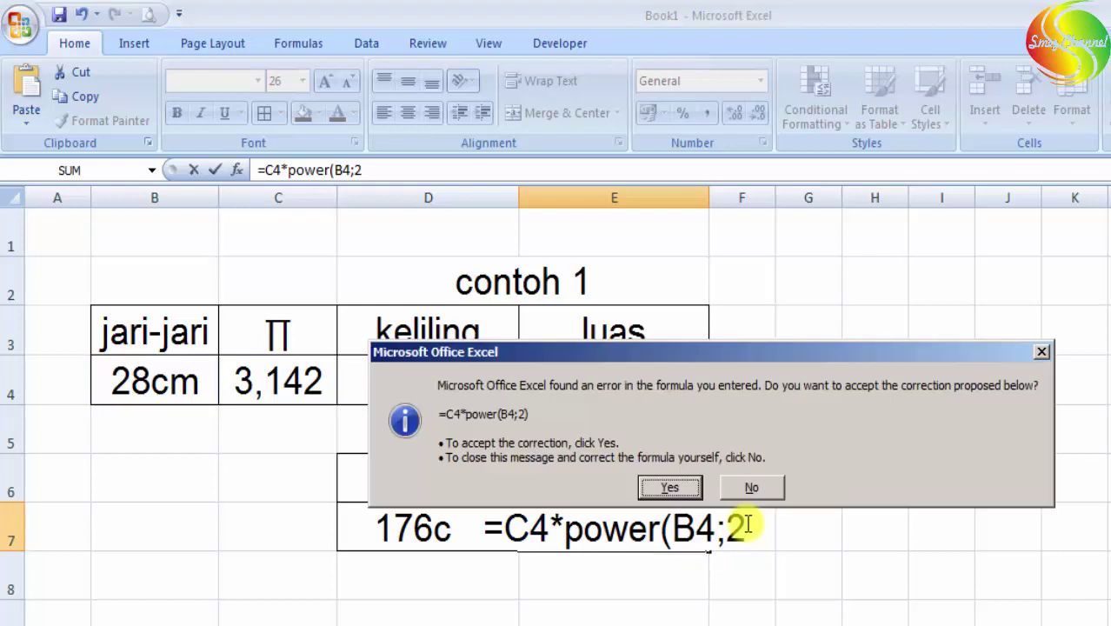
click(687, 491)
click(566, 620)
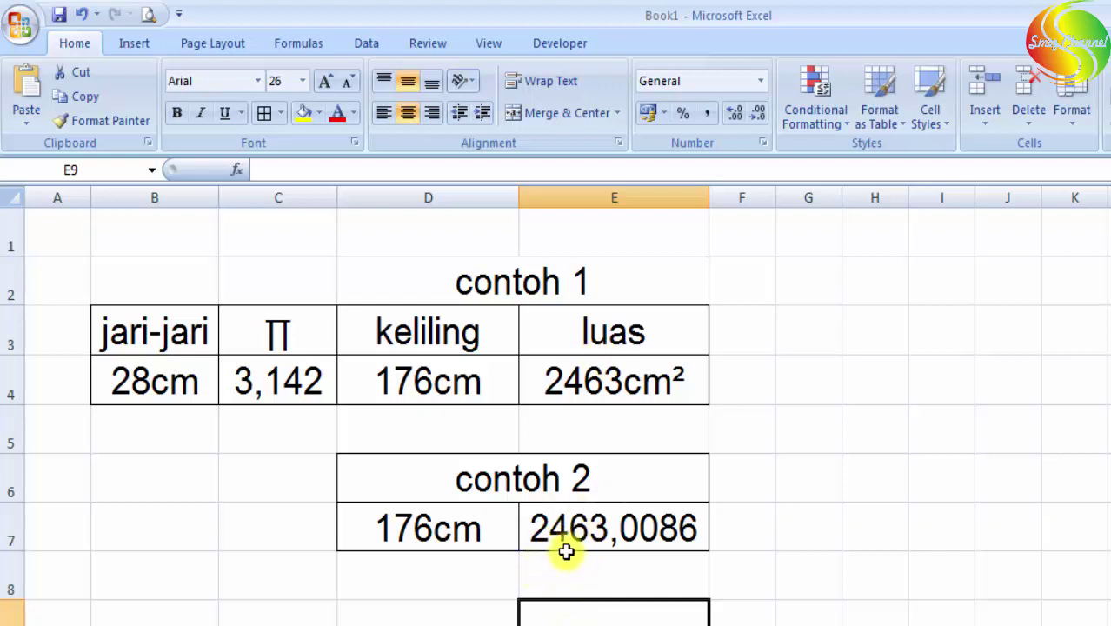
Reduce the luas result in cell E7 to zero decimal places
click(594, 540)
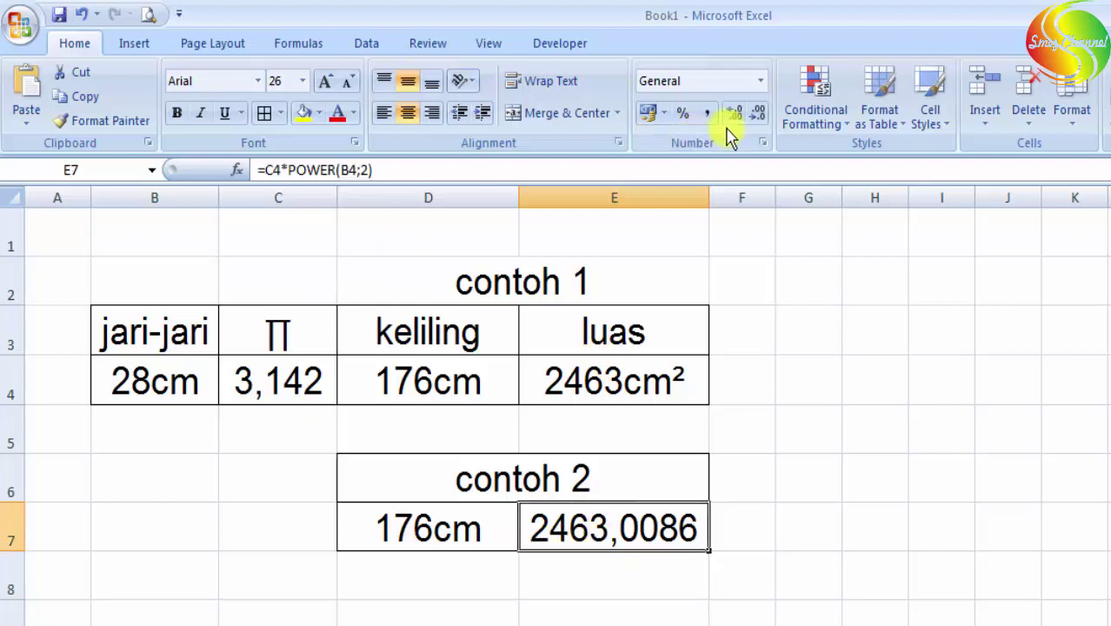
click(756, 118)
click(757, 119)
click(757, 118)
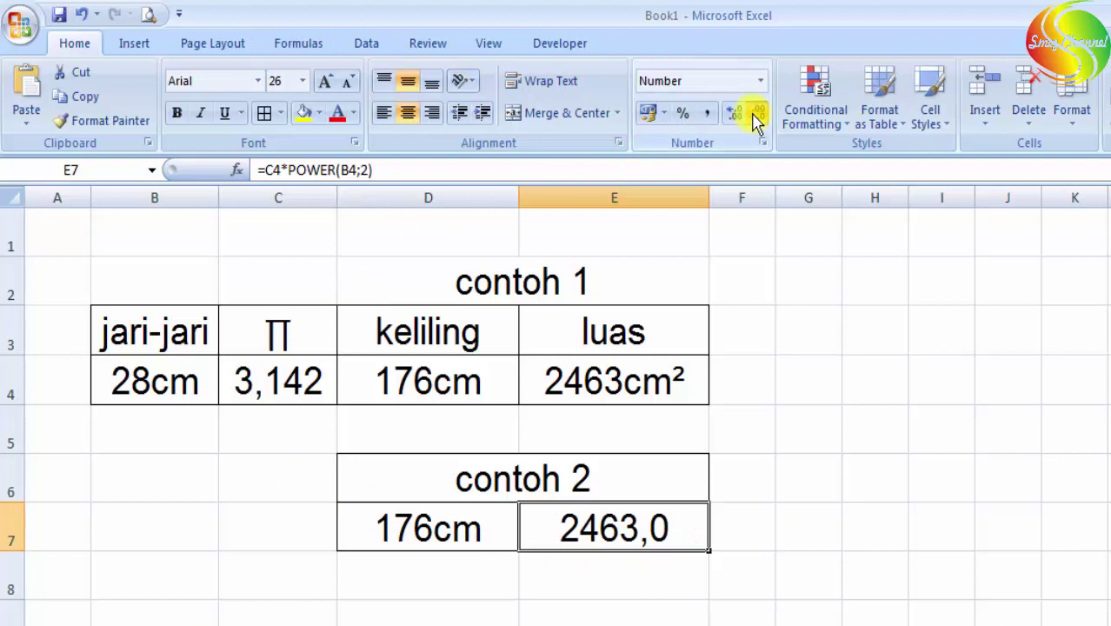
click(757, 118)
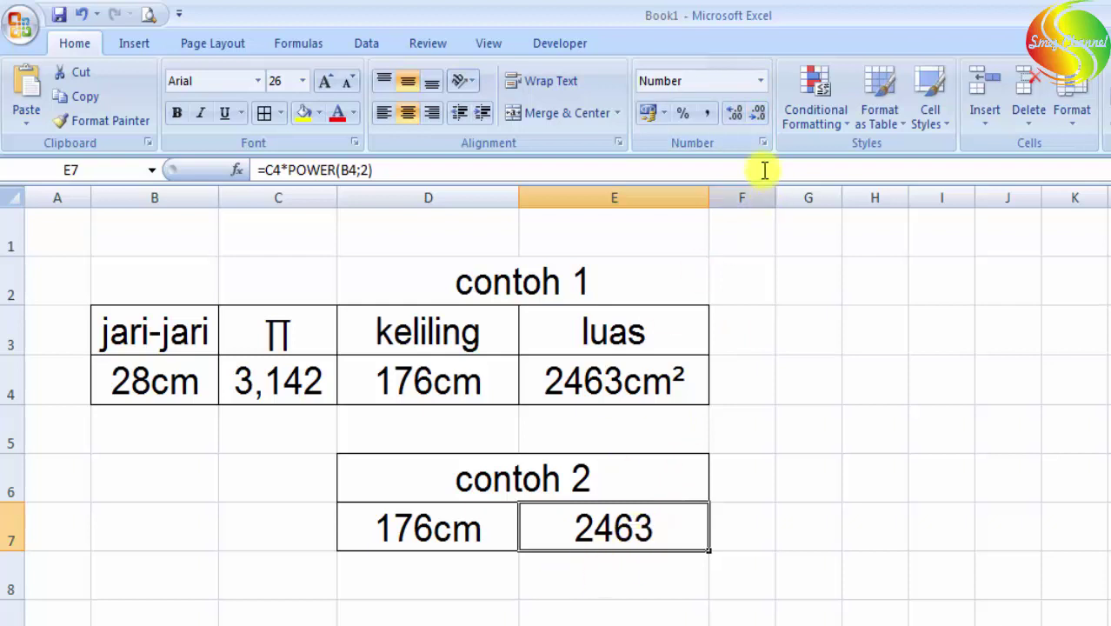
Apply the existing custom number format 0"cm²" to the luas result in cell E7
click(762, 142)
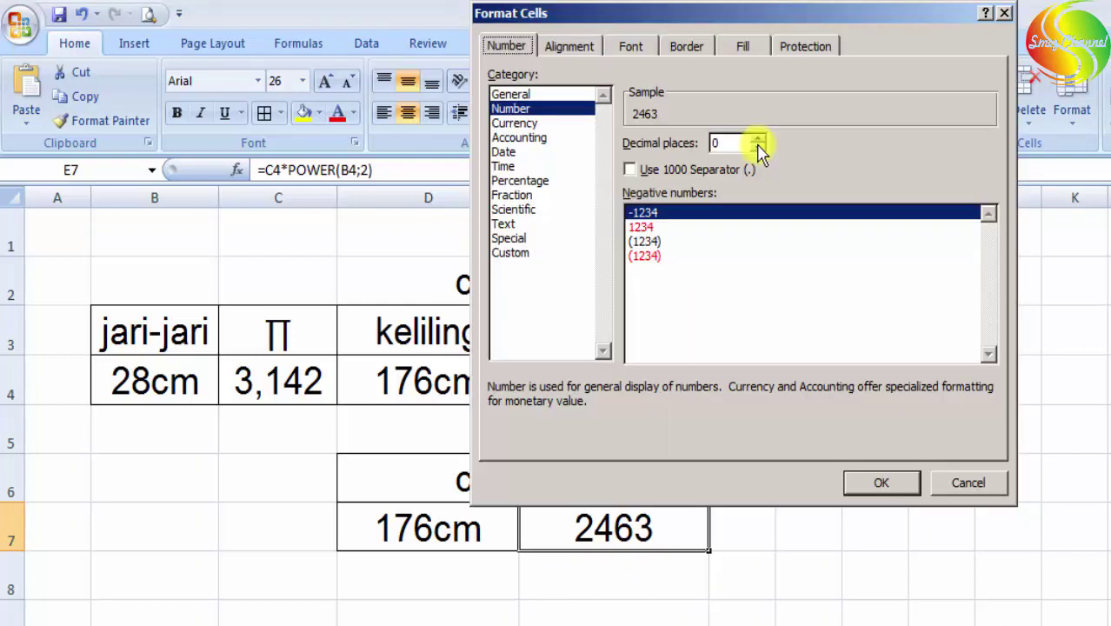
click(510, 253)
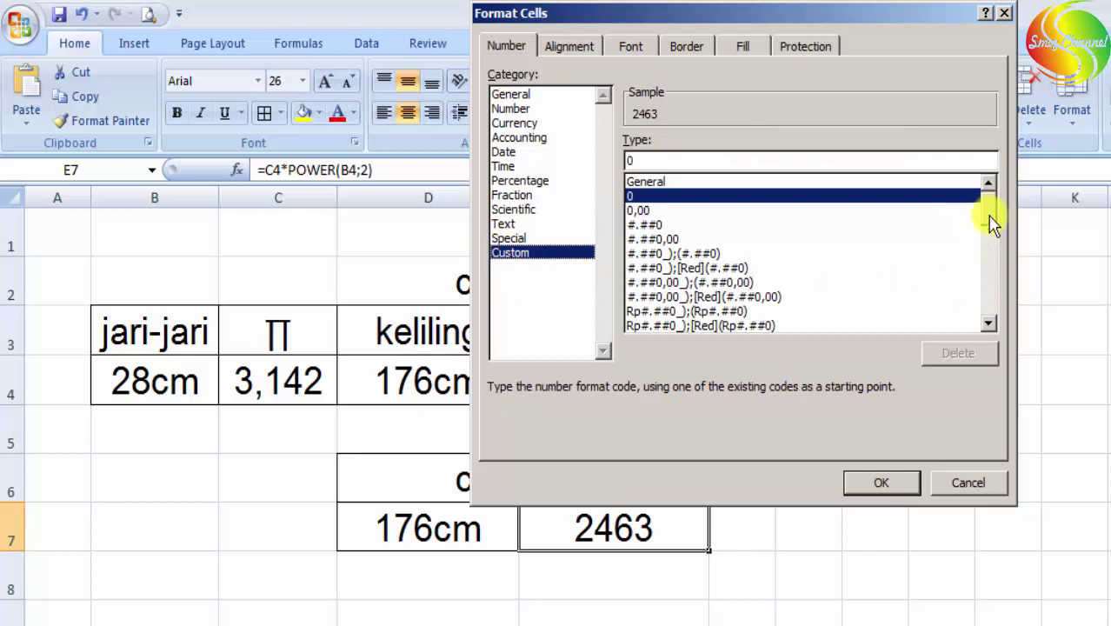
drag(993, 224, 996, 320)
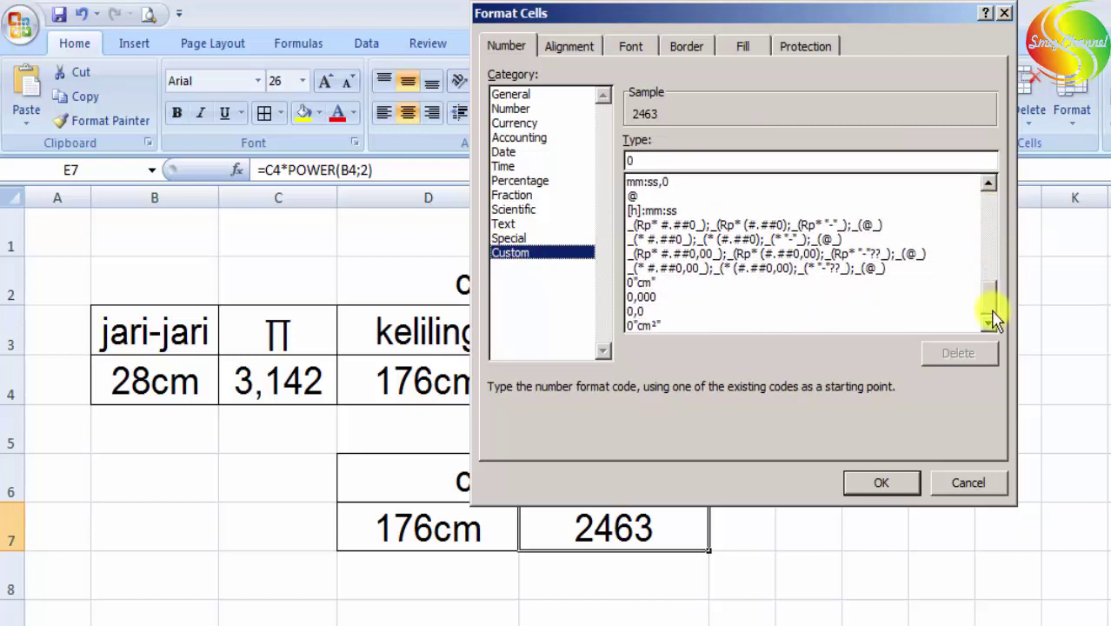
click(670, 327)
click(901, 497)
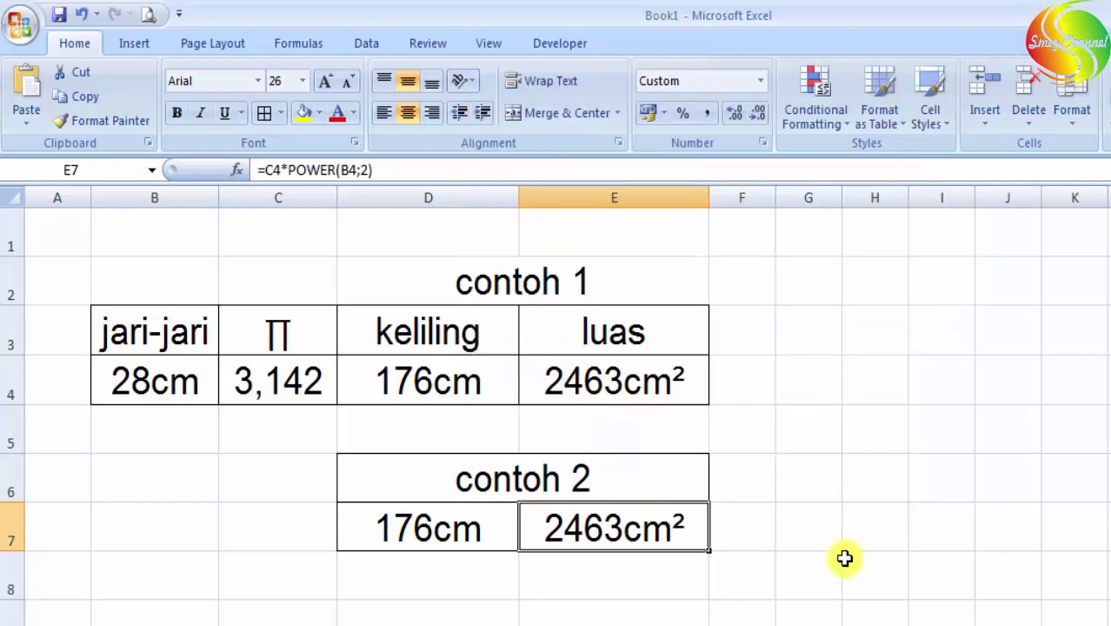
click(830, 581)
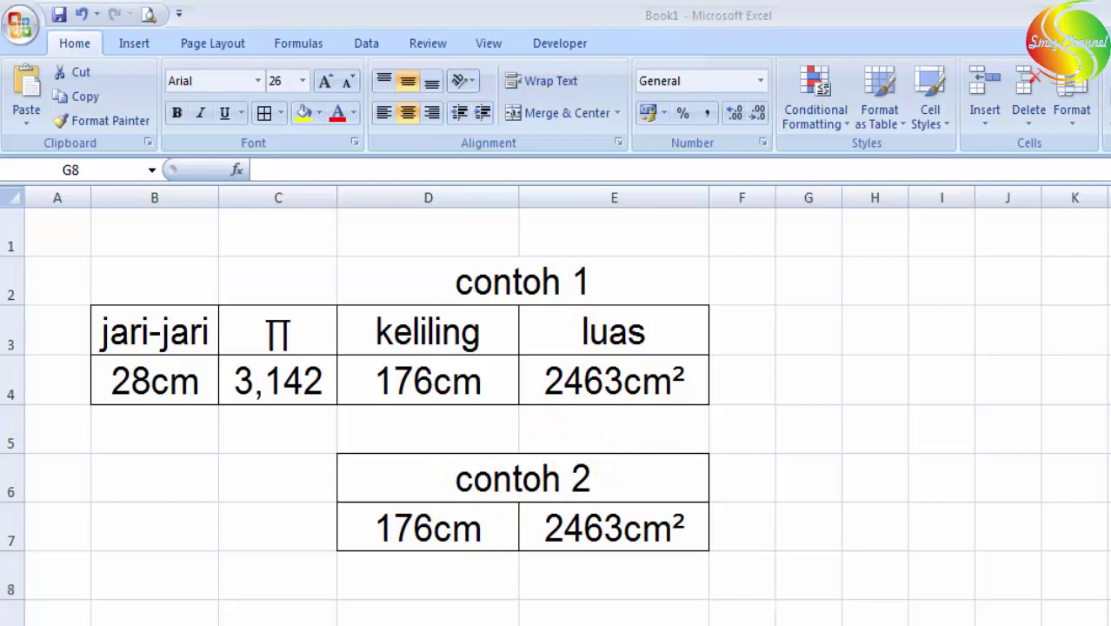
Switch to the Paint drawing, resize its window to review the circle sketch and handwritten K and L formulas, and return to Excel
click(744, 567)
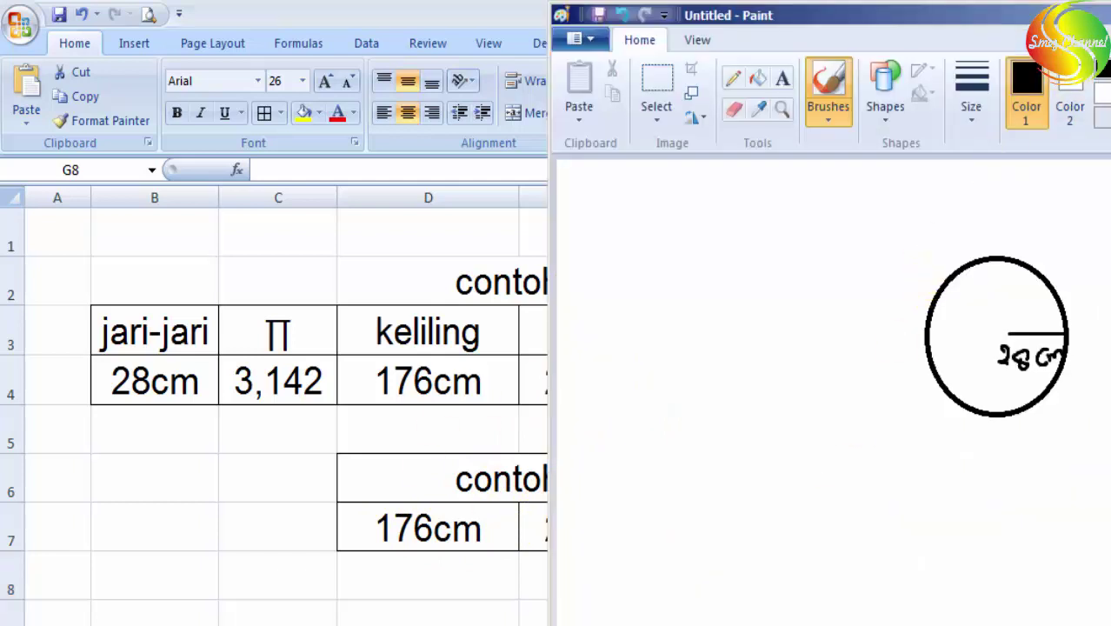
drag(552, 212, 730, 209)
drag(1061, 4, 919, 8)
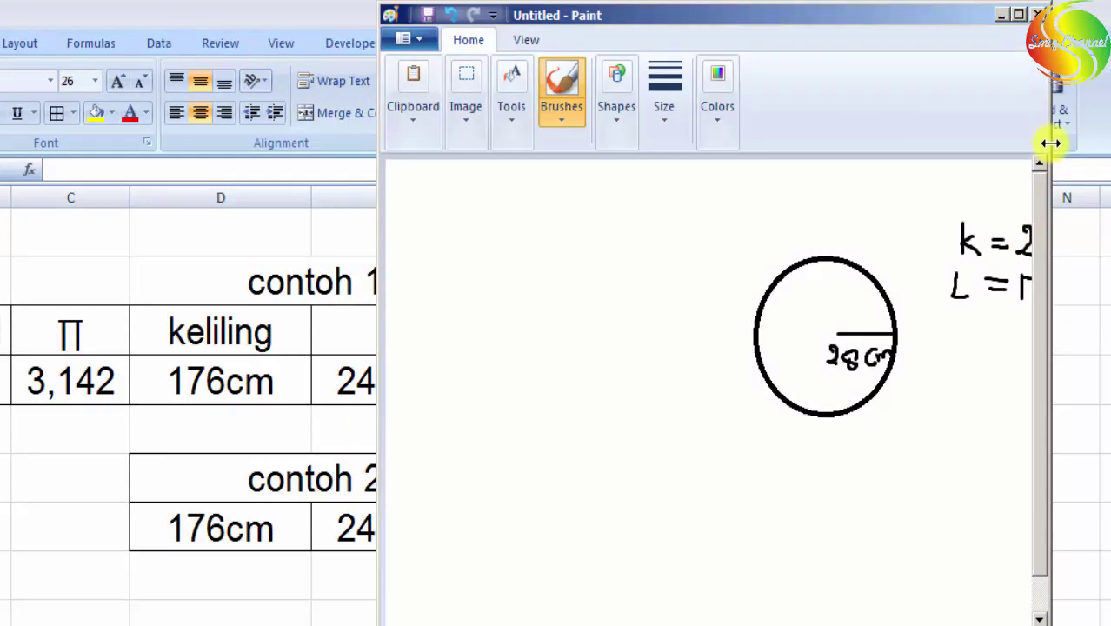
drag(1052, 142, 1110, 142)
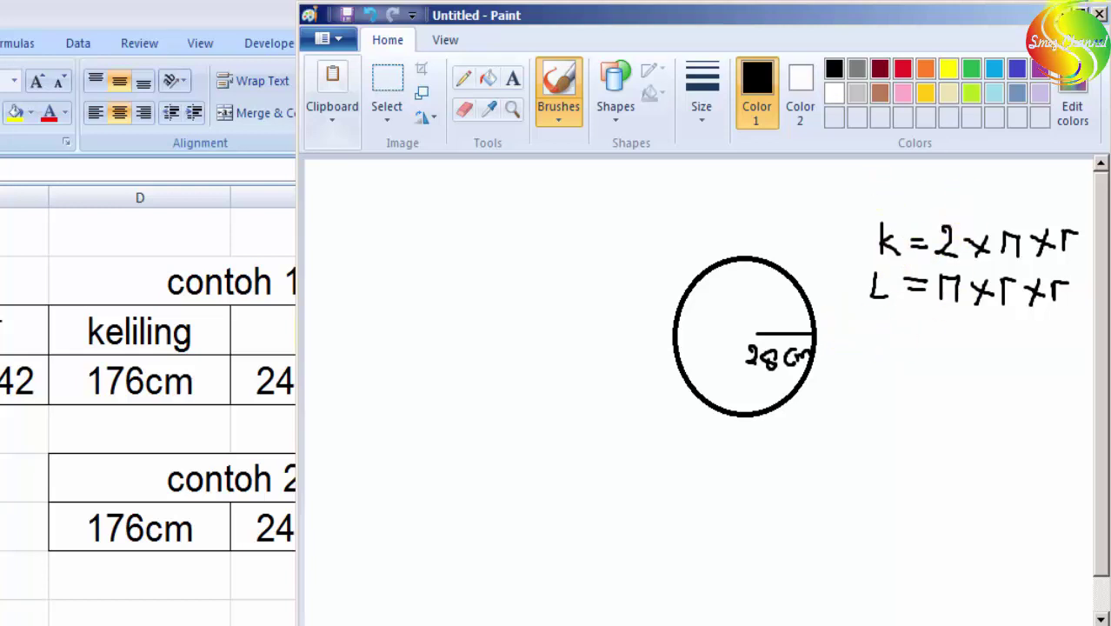
click(1060, 15)
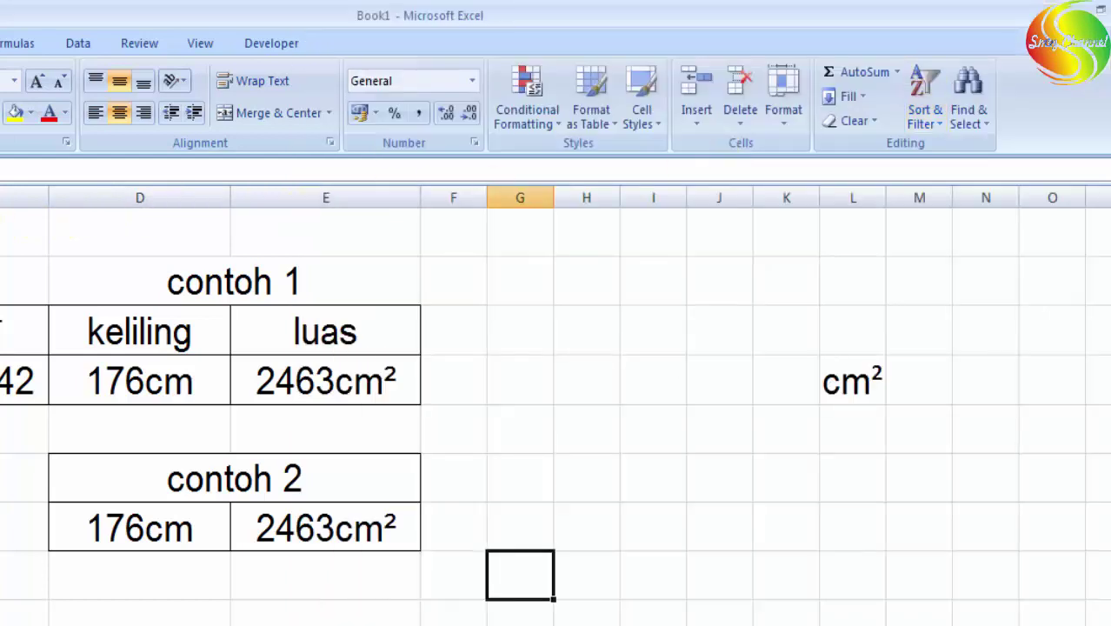
Change the jari-jari value in cell B4 to 4
click(137, 386)
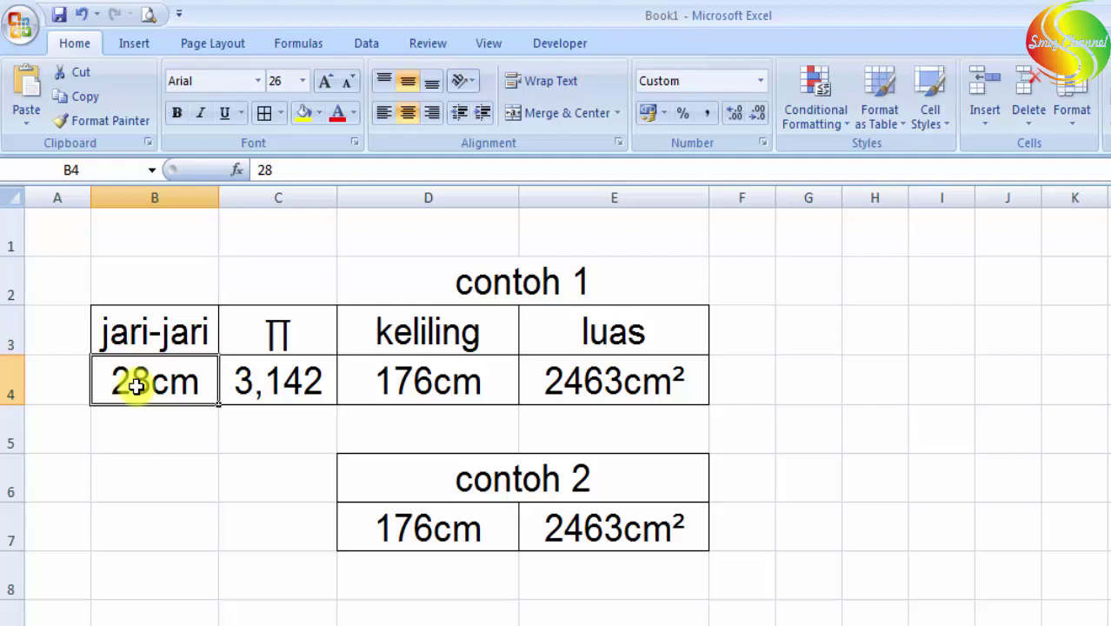
text(4)
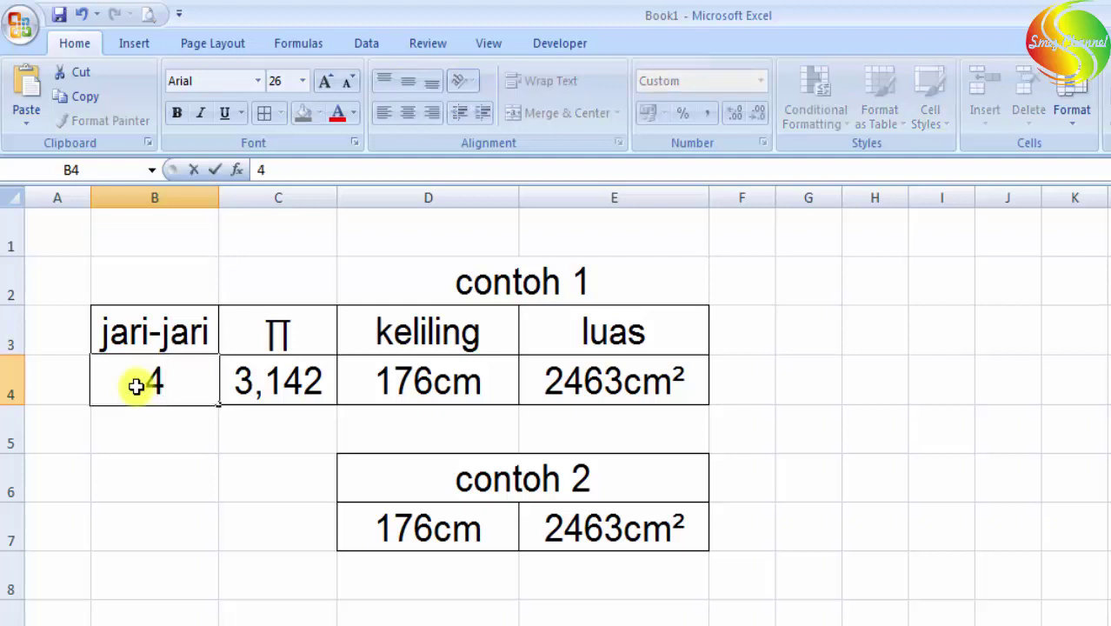
key(Return)
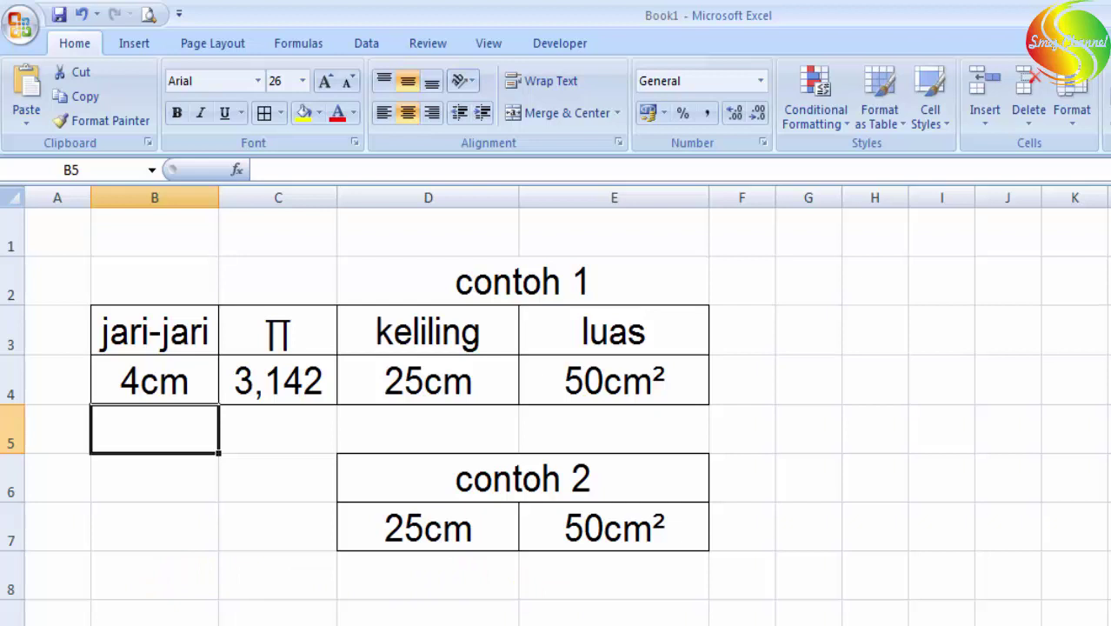
Enter the heading diameter in cell A3 and widen column A to fit it
click(41, 336)
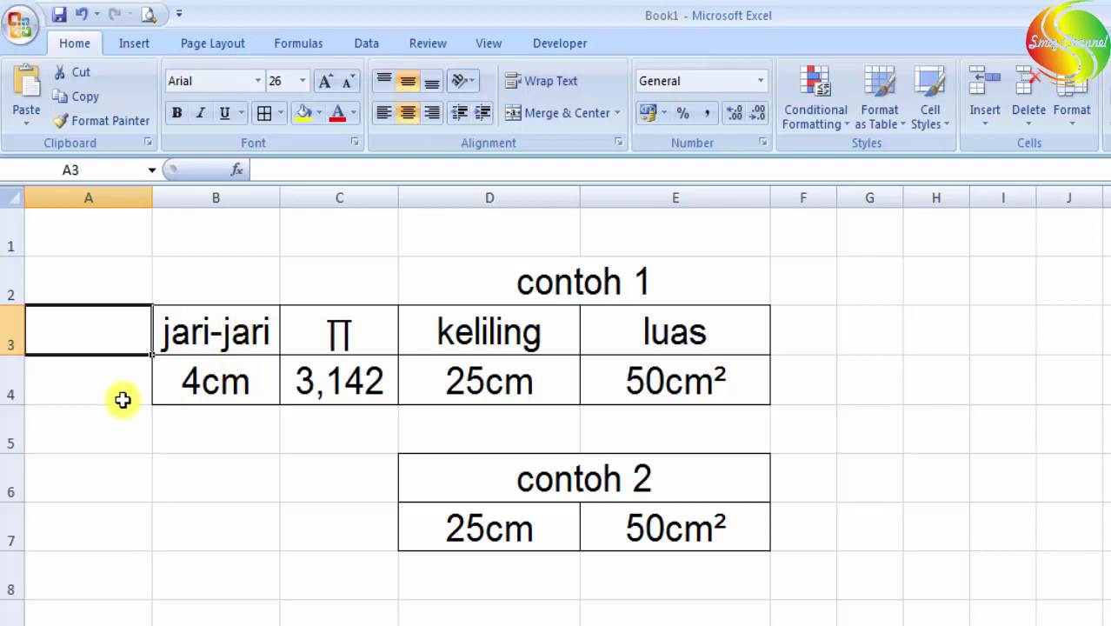
text(di)
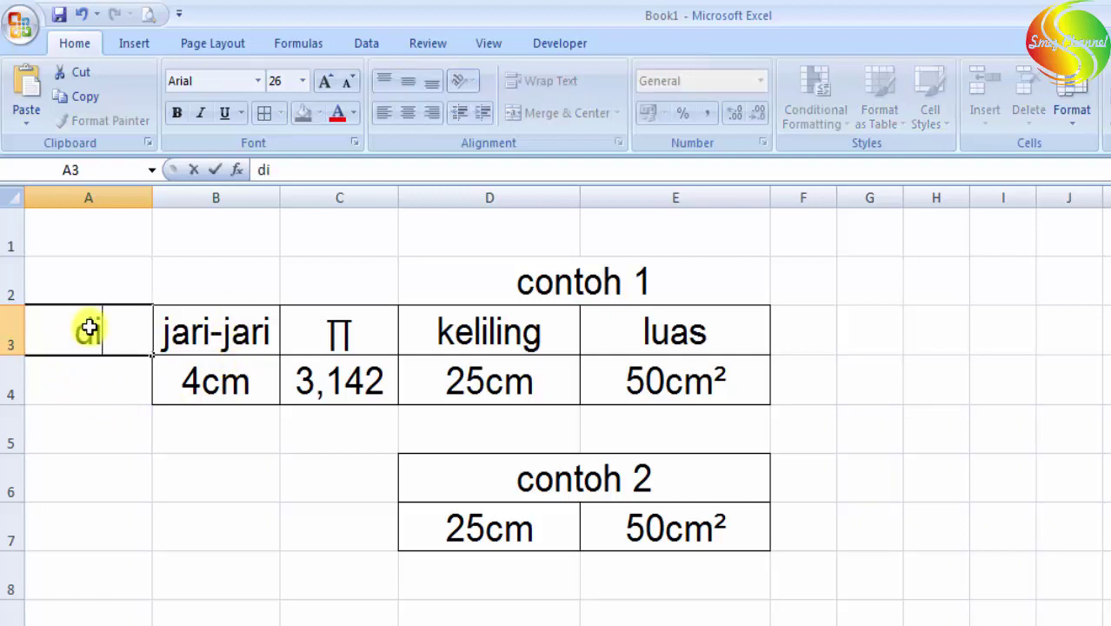
text(ameter)
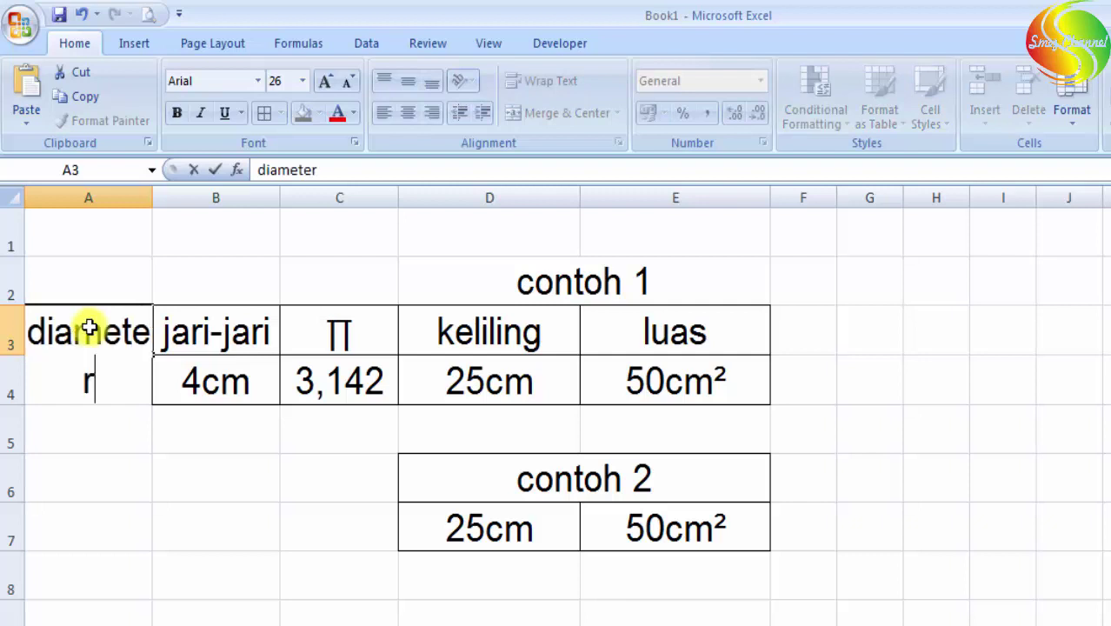
click(129, 462)
click(139, 324)
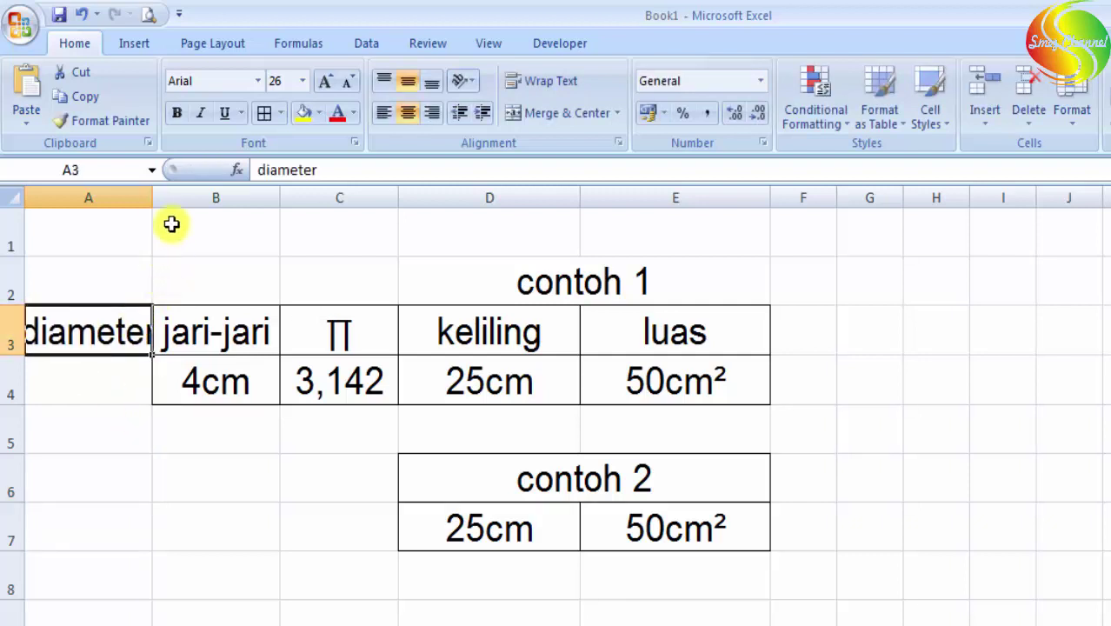
drag(149, 201, 210, 198)
click(217, 430)
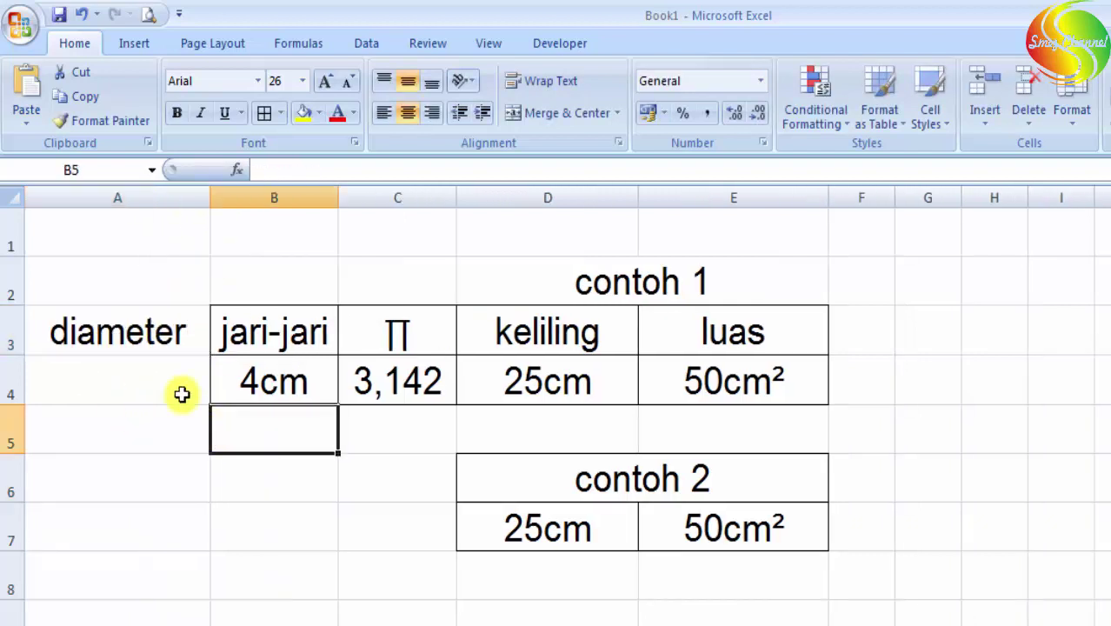
Add borders around and between cells A3 and A4 of the diameter column
click(173, 334)
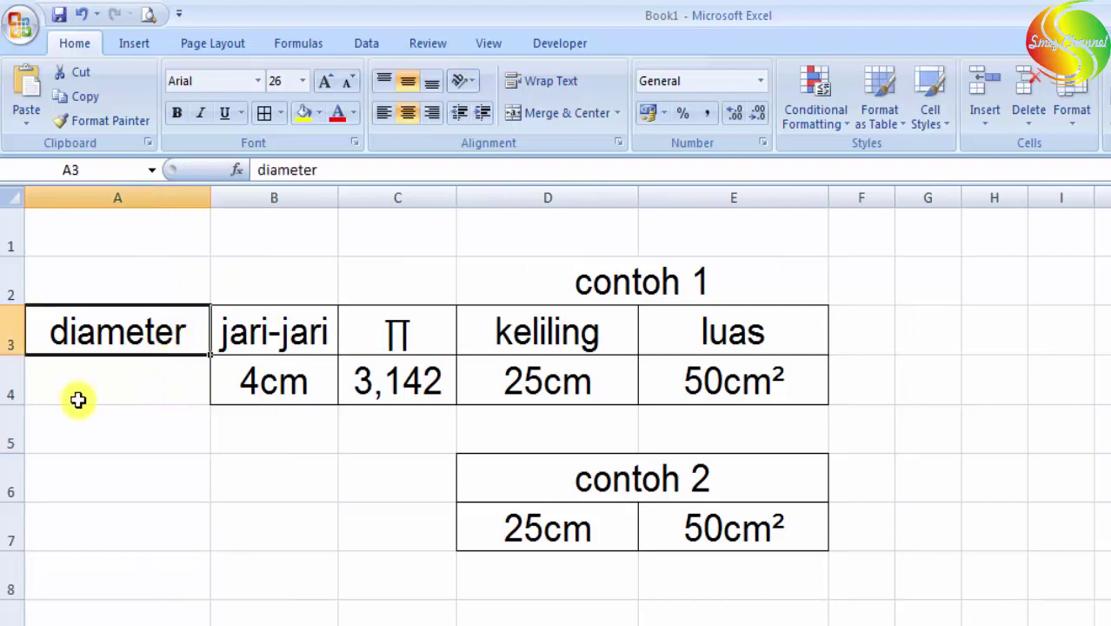
click(146, 391)
drag(148, 335, 149, 368)
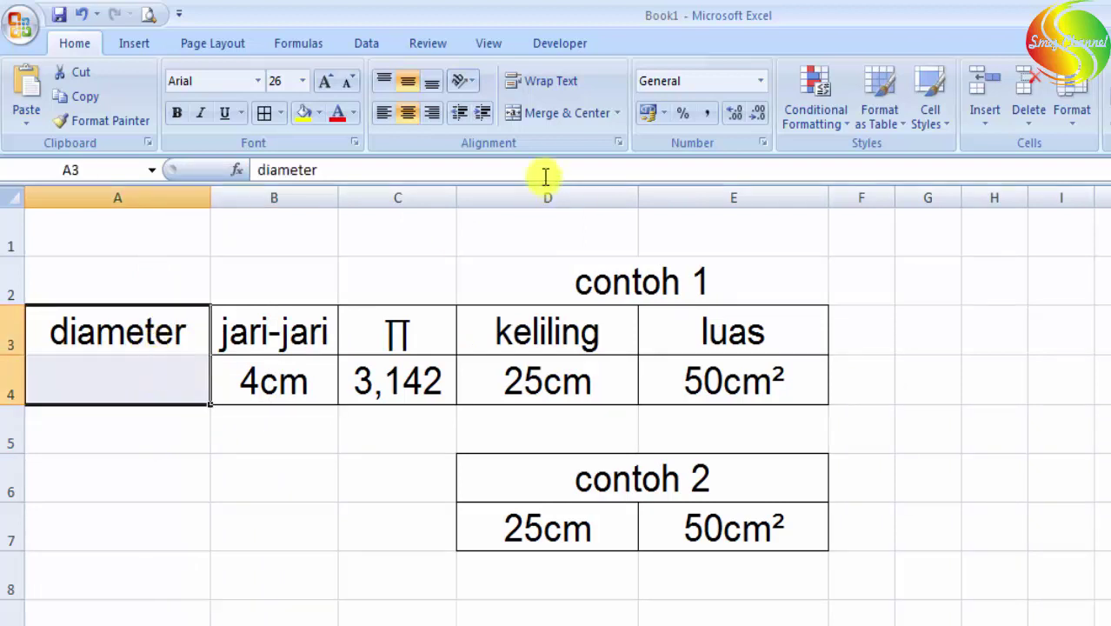
click(265, 113)
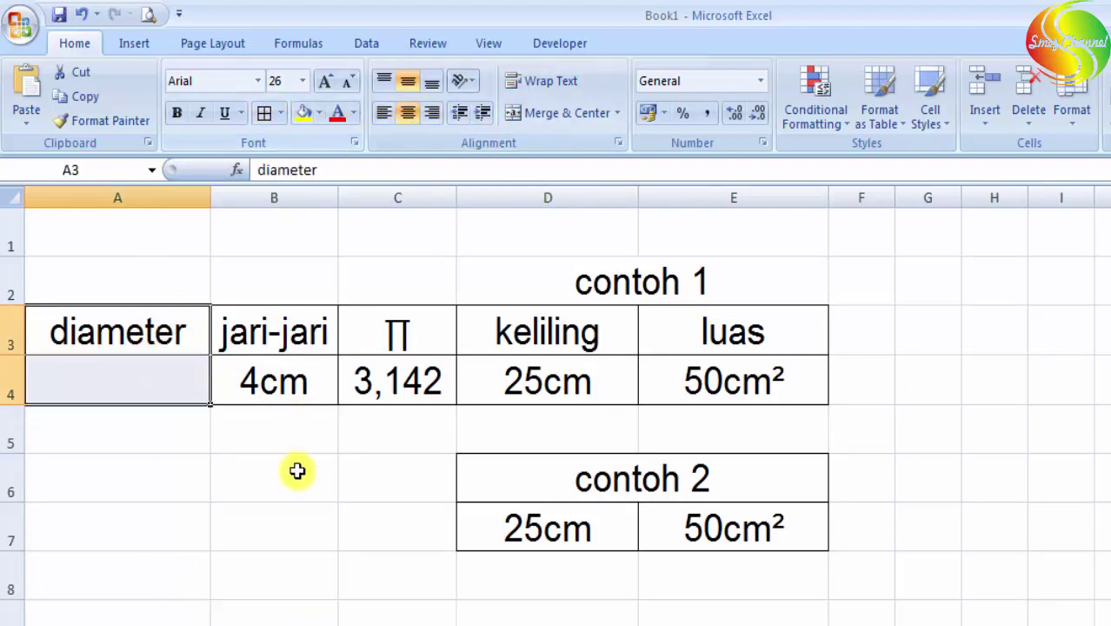
click(266, 522)
Enter 8 as the diameter value in cell A4
click(138, 384)
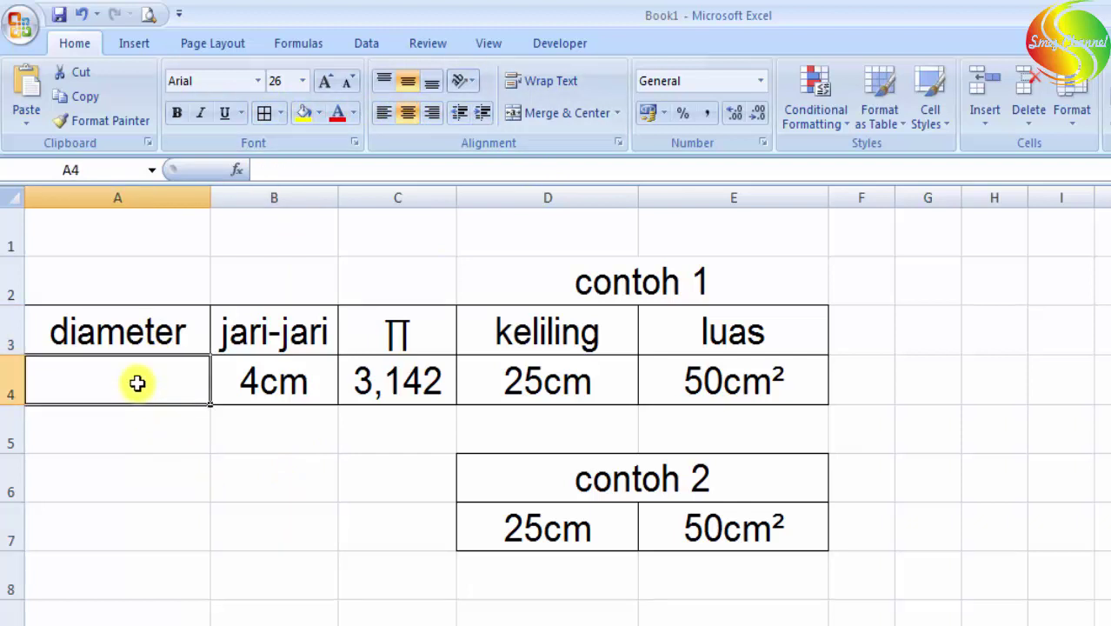
text(8)
click(173, 480)
click(149, 394)
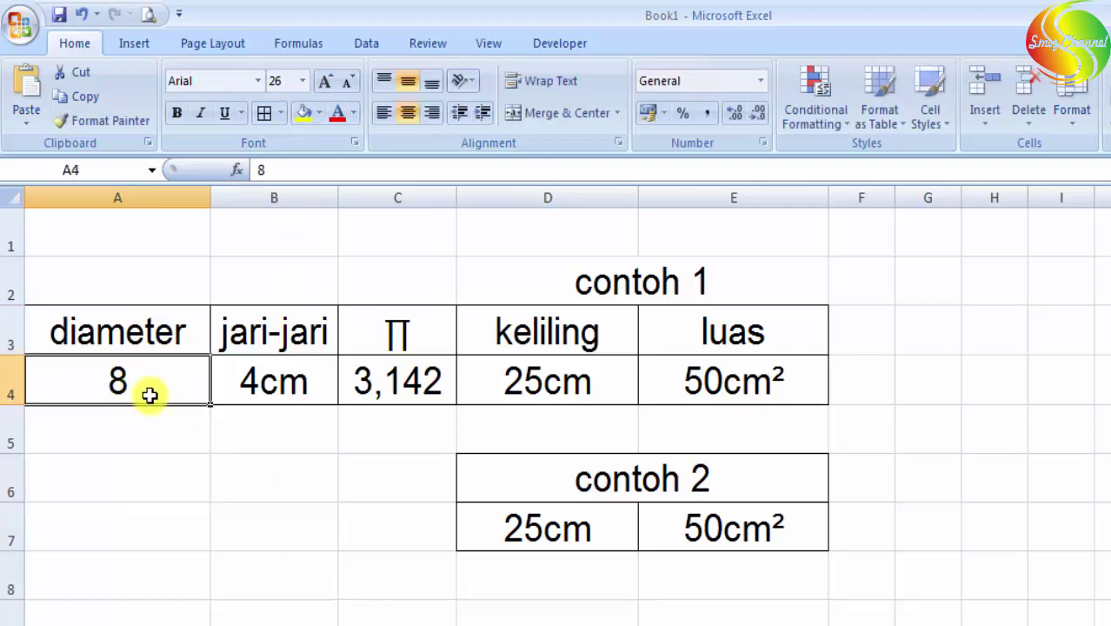
Clear the jari-jari value in cell B4
click(314, 383)
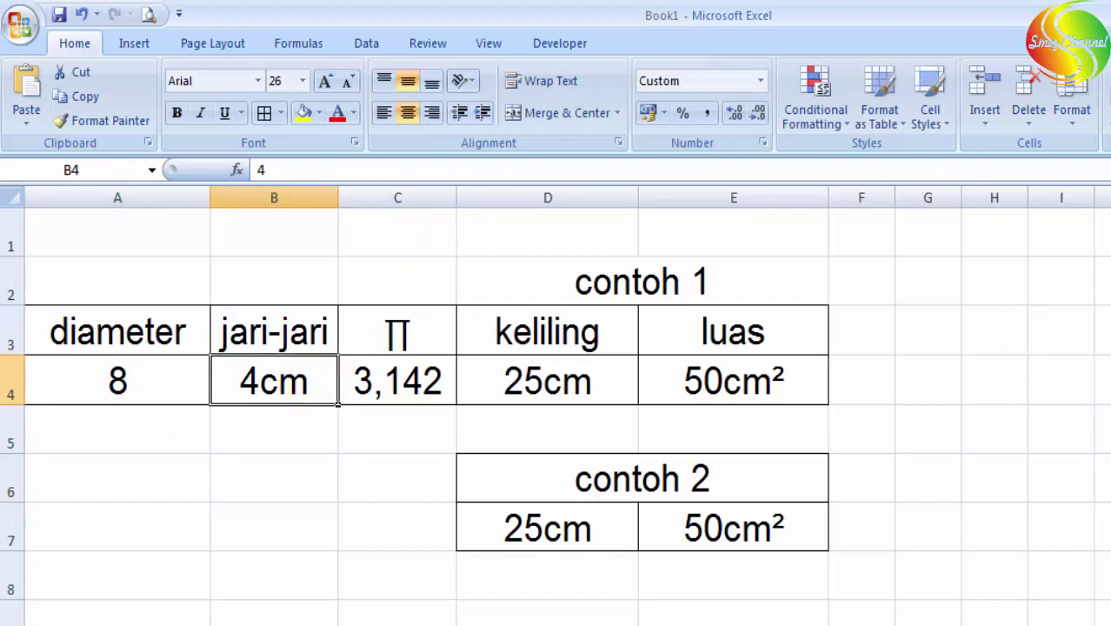
click(283, 381)
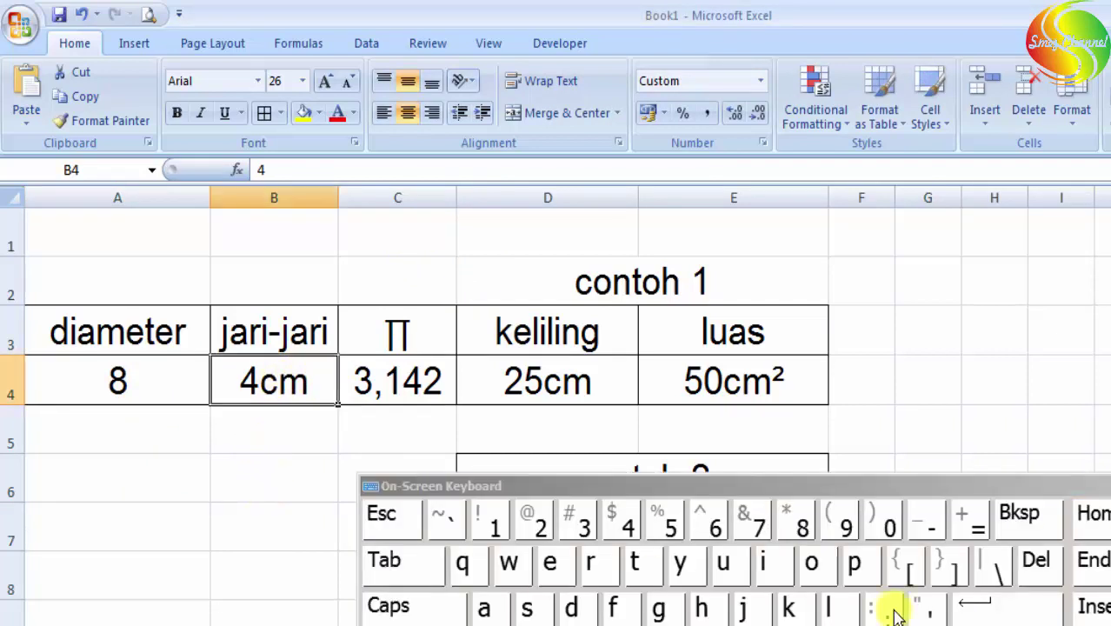
click(1039, 562)
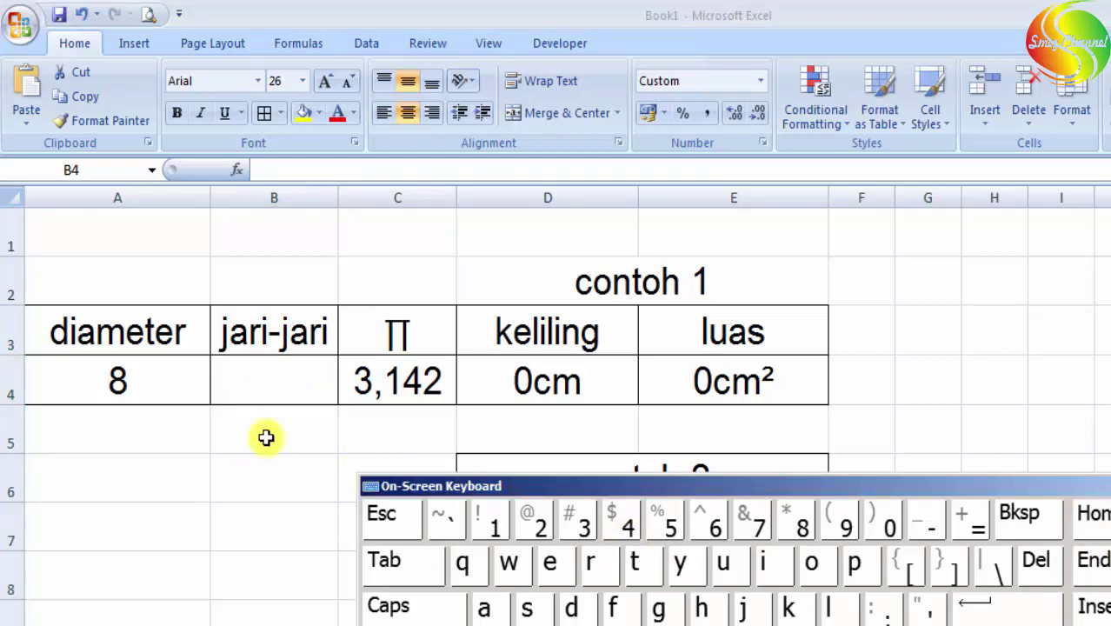
Apply the existing custom number format 0"cm" to the diameter value in cell A4
click(130, 383)
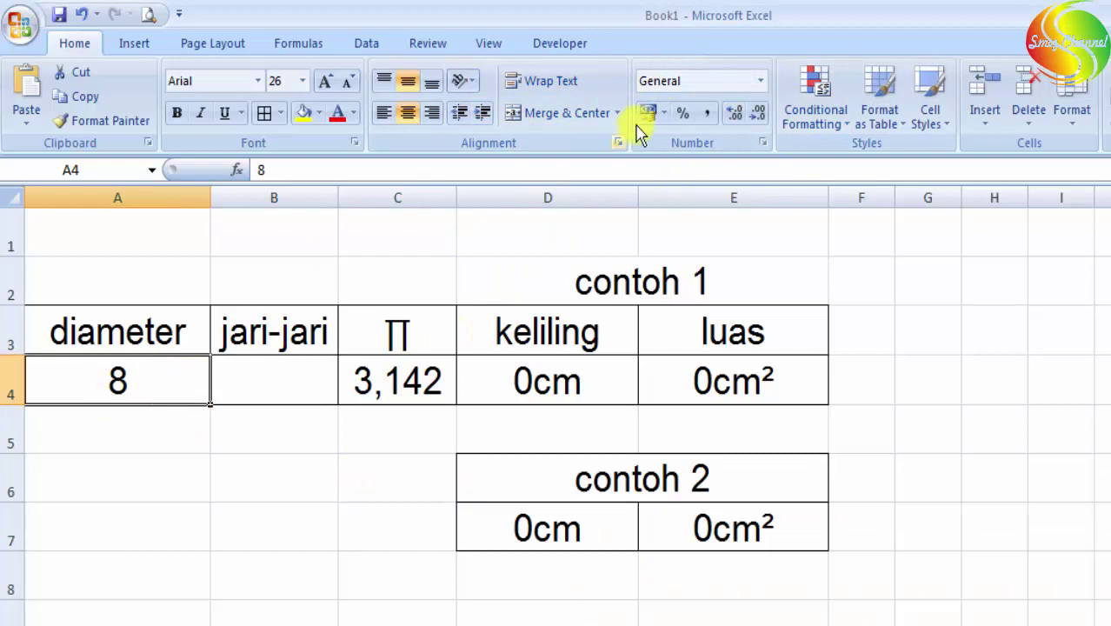
click(763, 143)
click(517, 253)
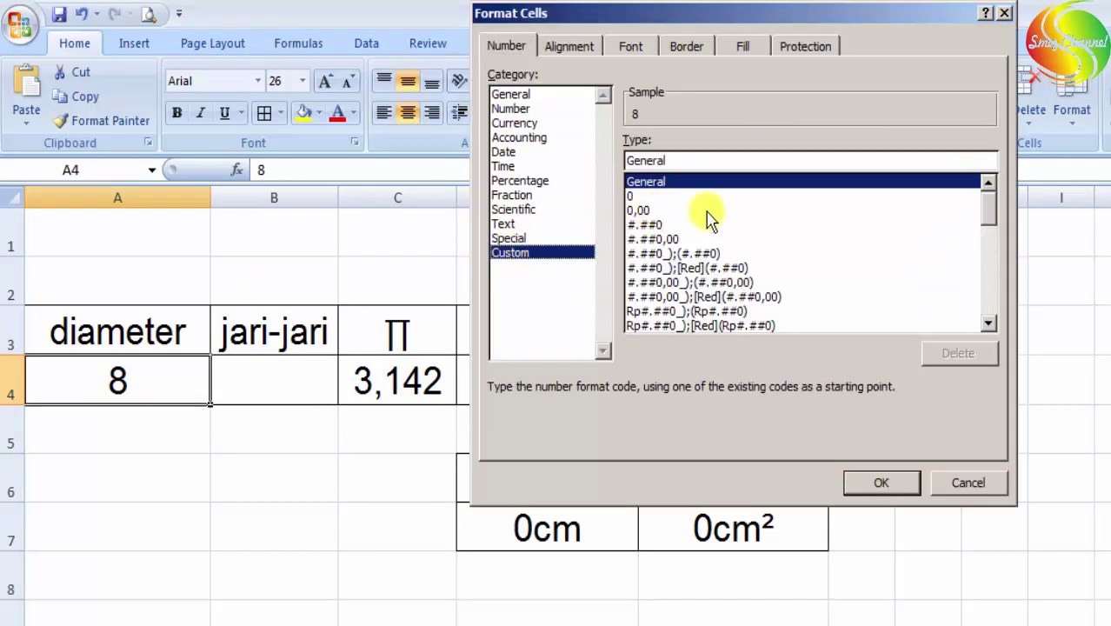
drag(1000, 224, 990, 326)
click(644, 283)
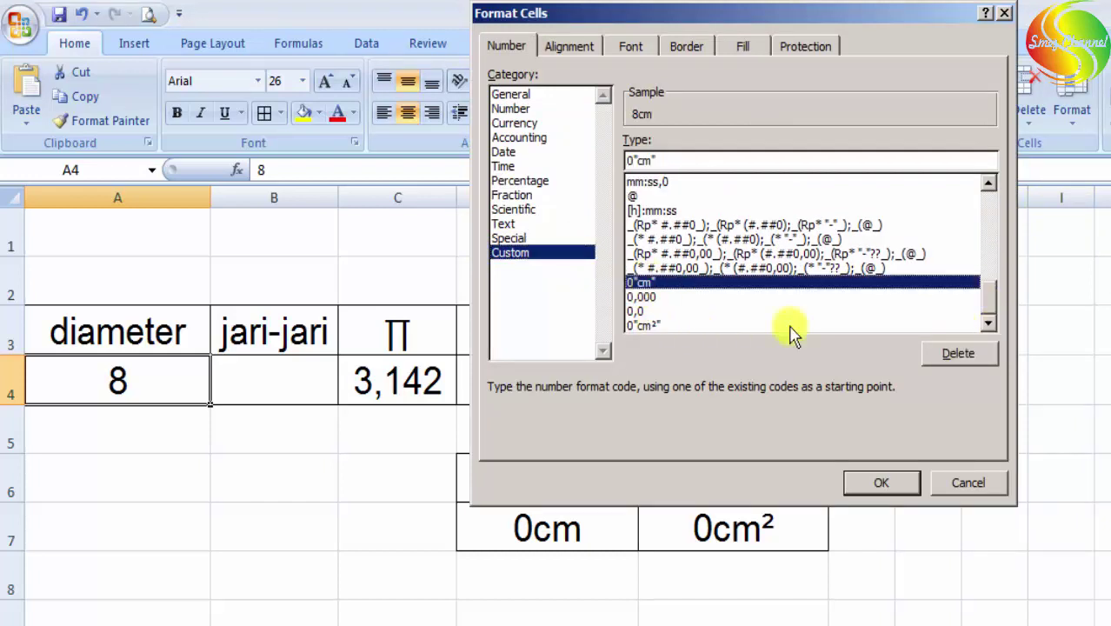
click(881, 482)
click(192, 541)
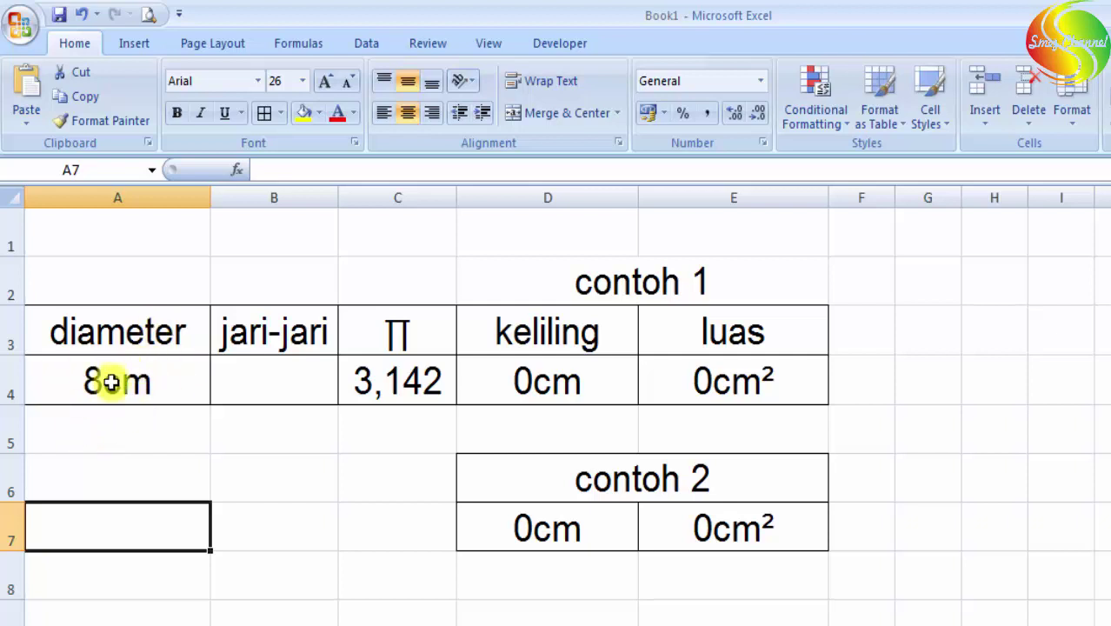
Enter 4, half of the diameter, as the jari-jari value in cell B4
click(85, 360)
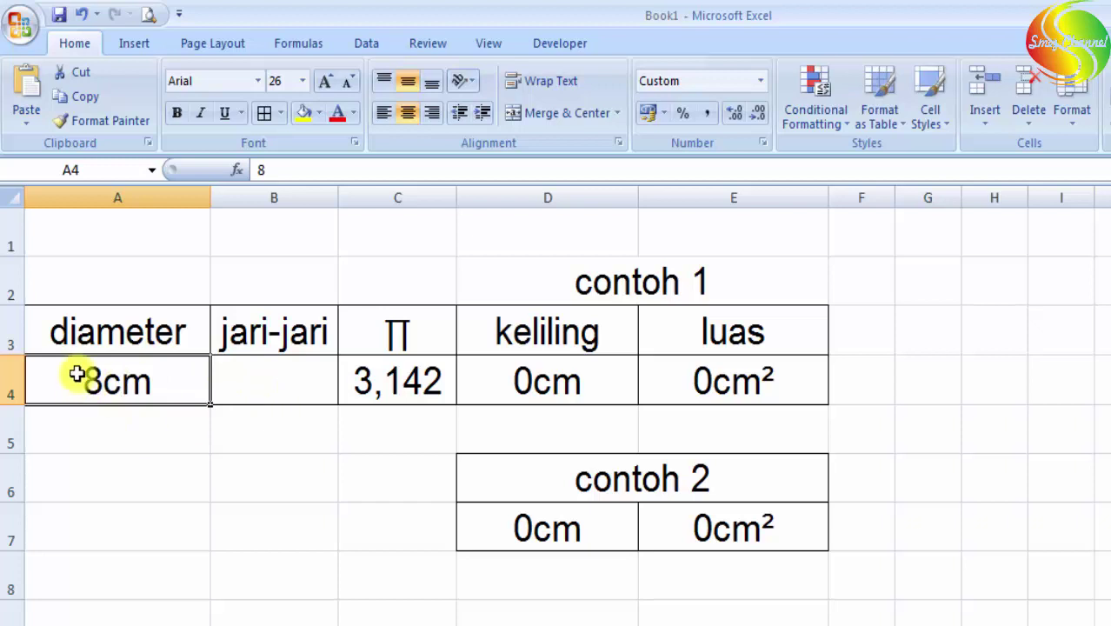
click(259, 391)
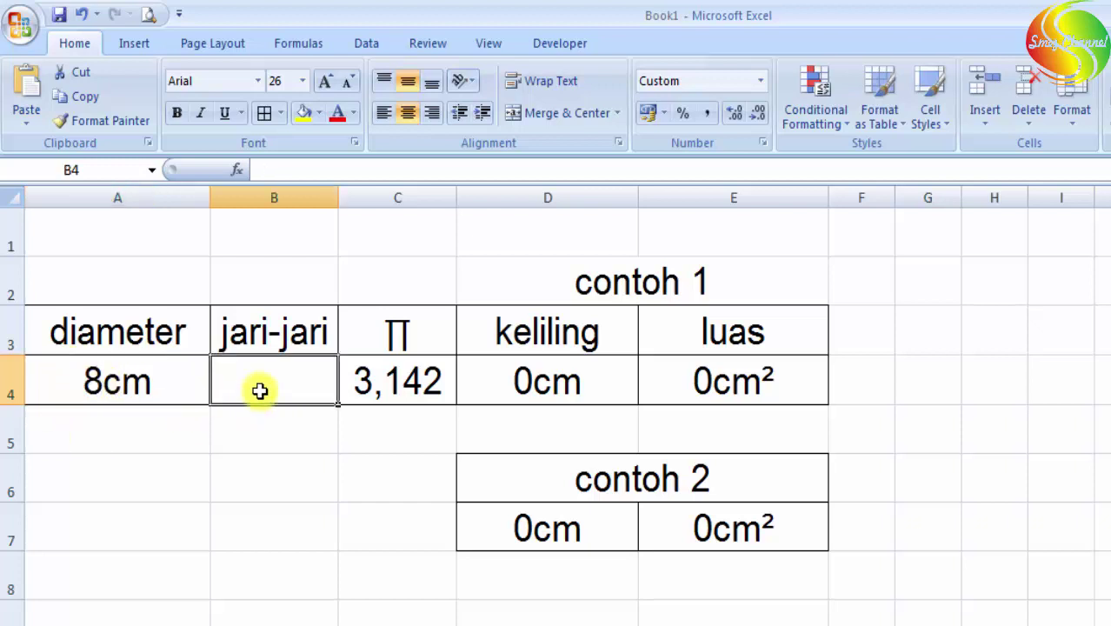
text(4)
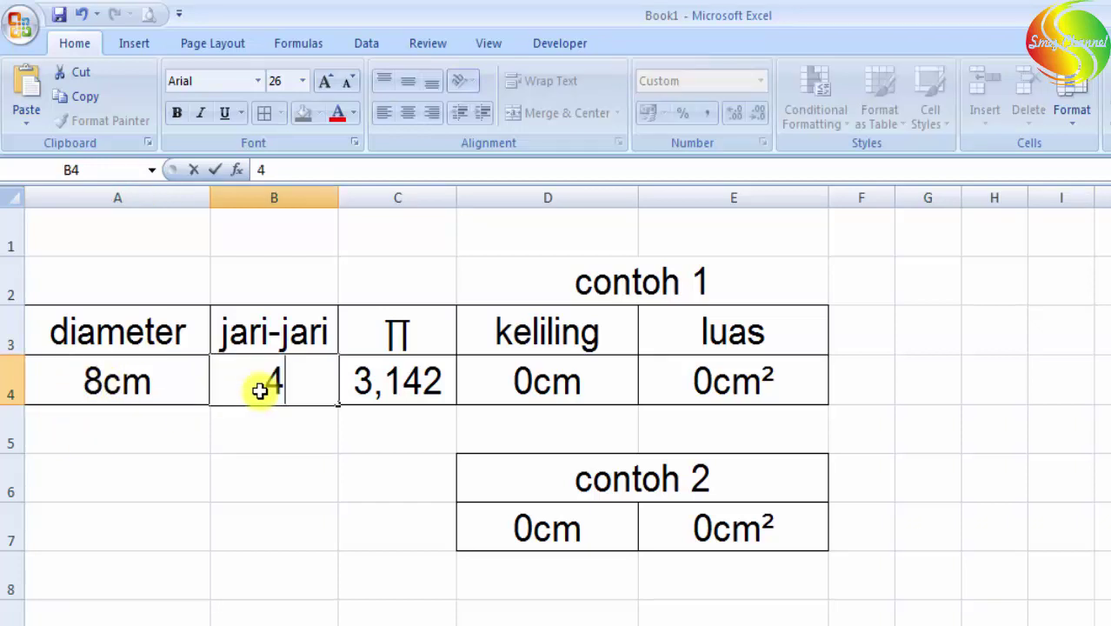
click(293, 454)
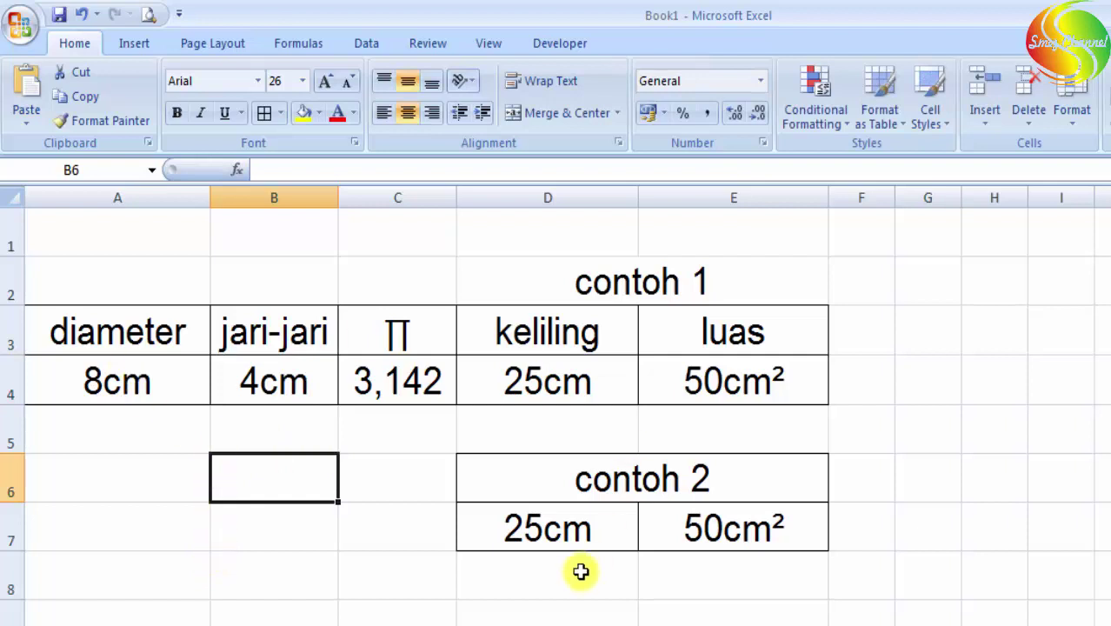
click(943, 534)
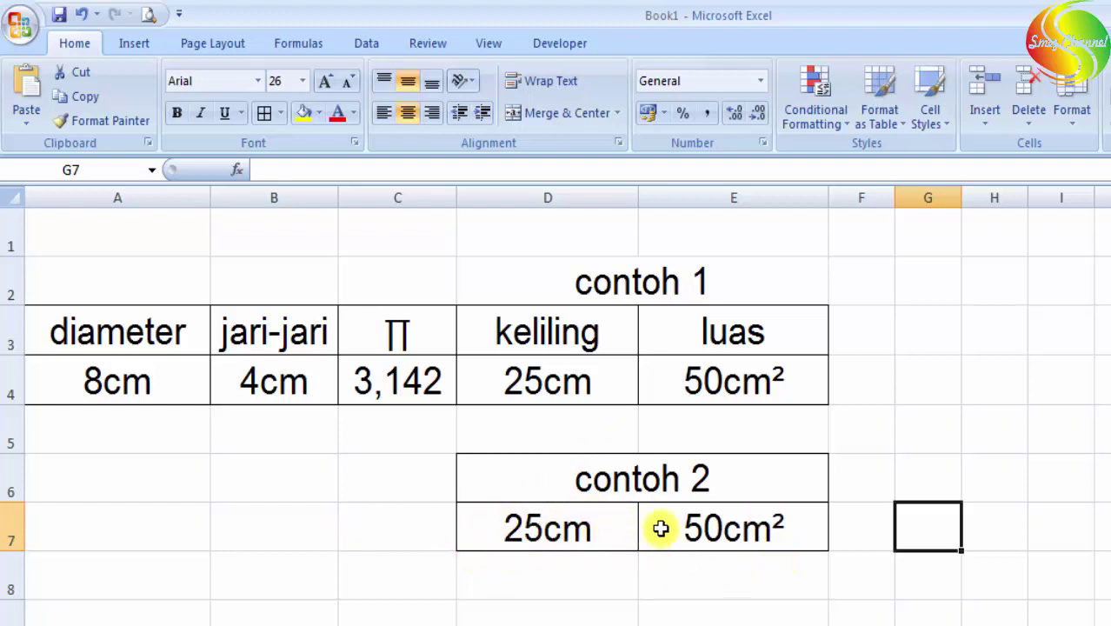
Increase the contoh 2 keliling and luas results in cells D7 and E7 to two decimal places
click(504, 541)
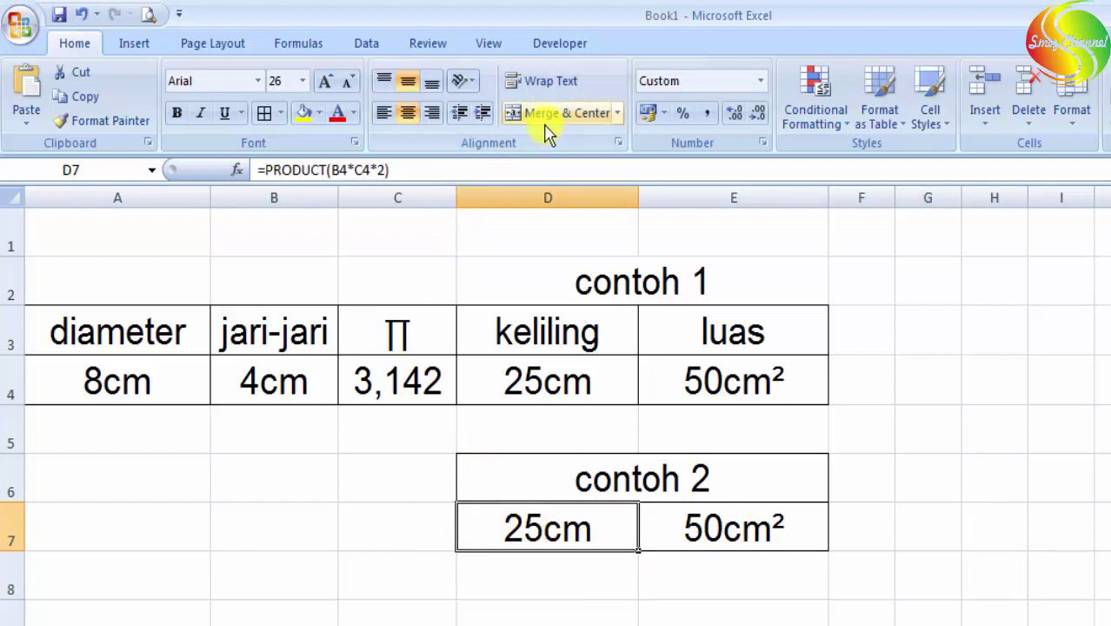
click(738, 115)
click(739, 116)
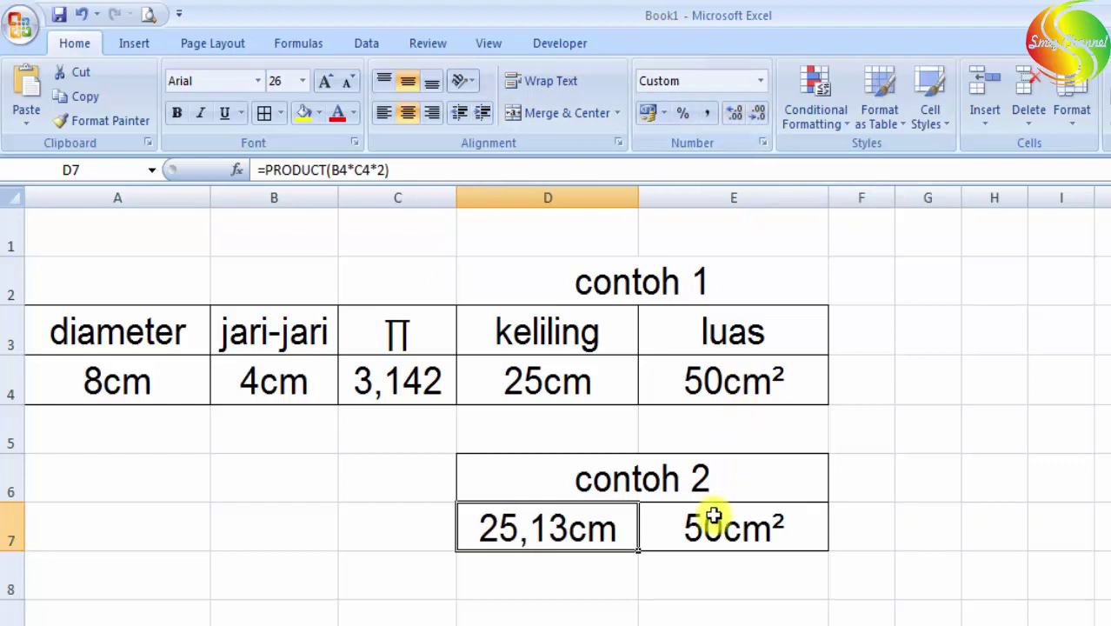
click(712, 515)
click(737, 116)
click(737, 115)
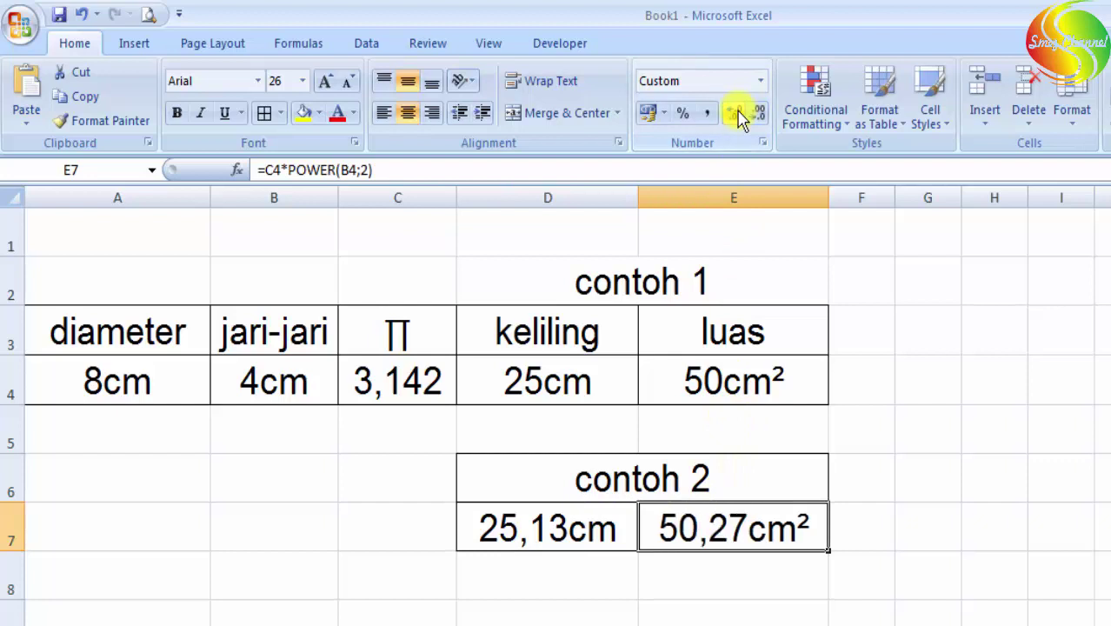
click(788, 582)
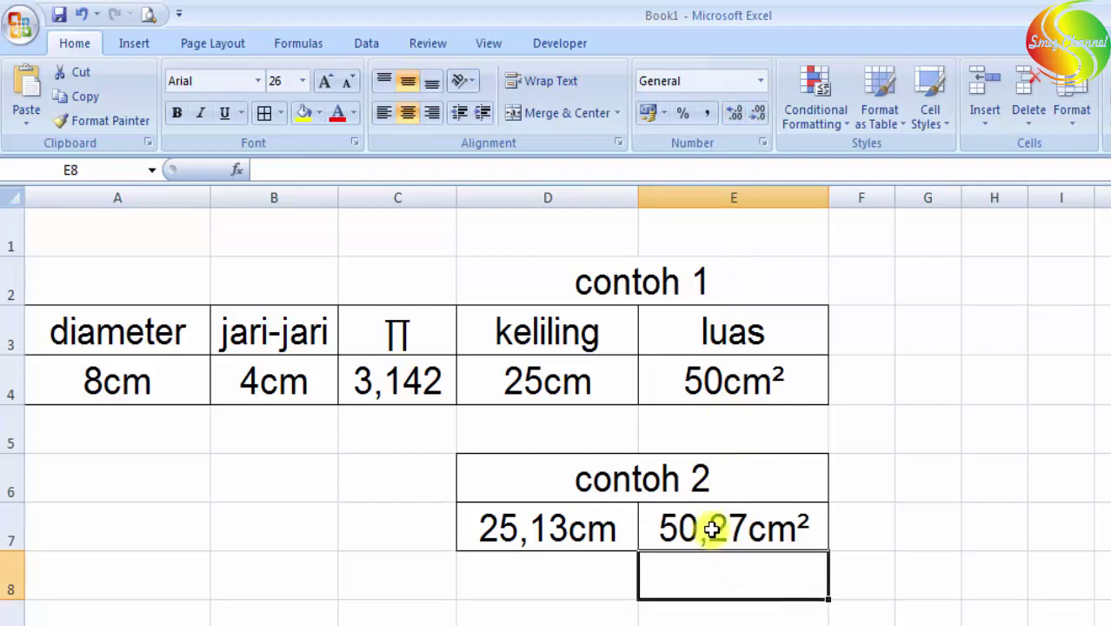